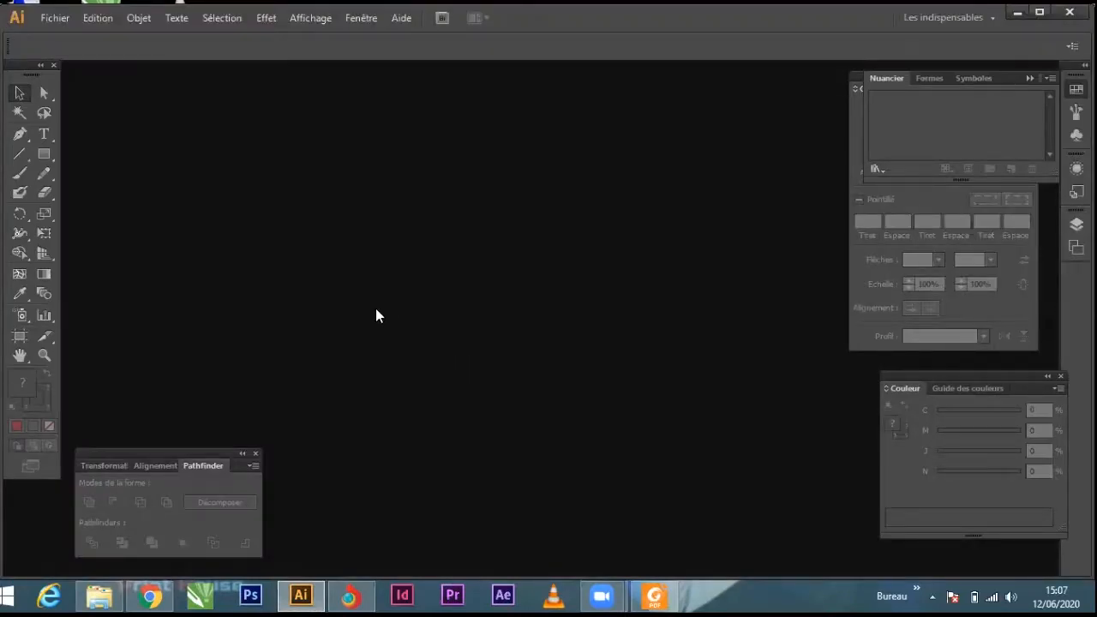
# Step: Start a new document with one artboard and name it "Scarte de visite - 1"
pyautogui.click(57, 18)
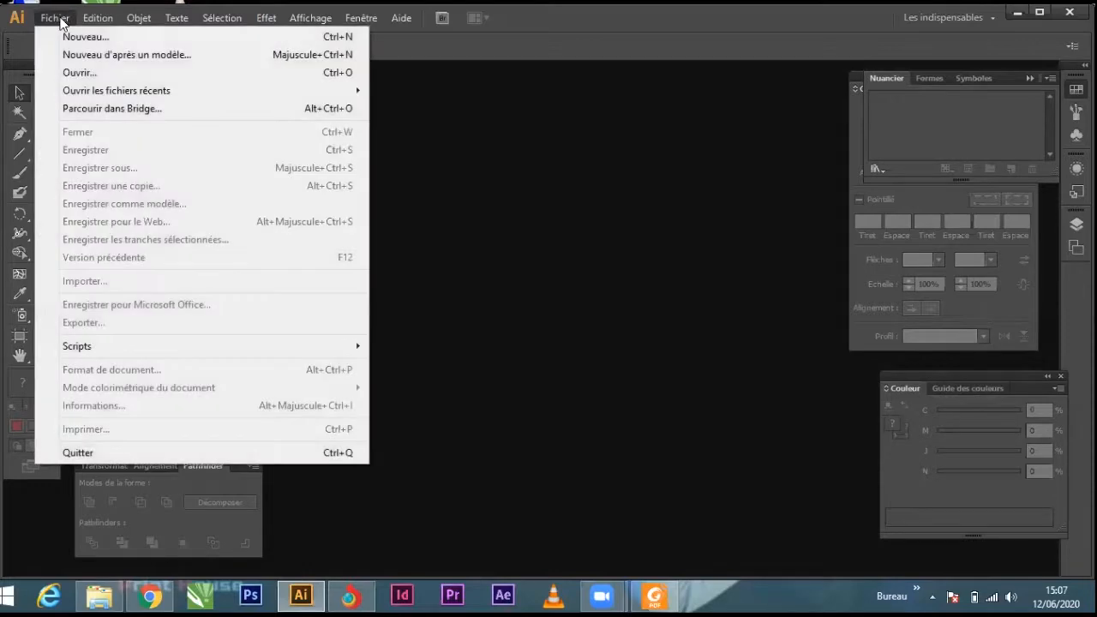
pyautogui.click(143, 37)
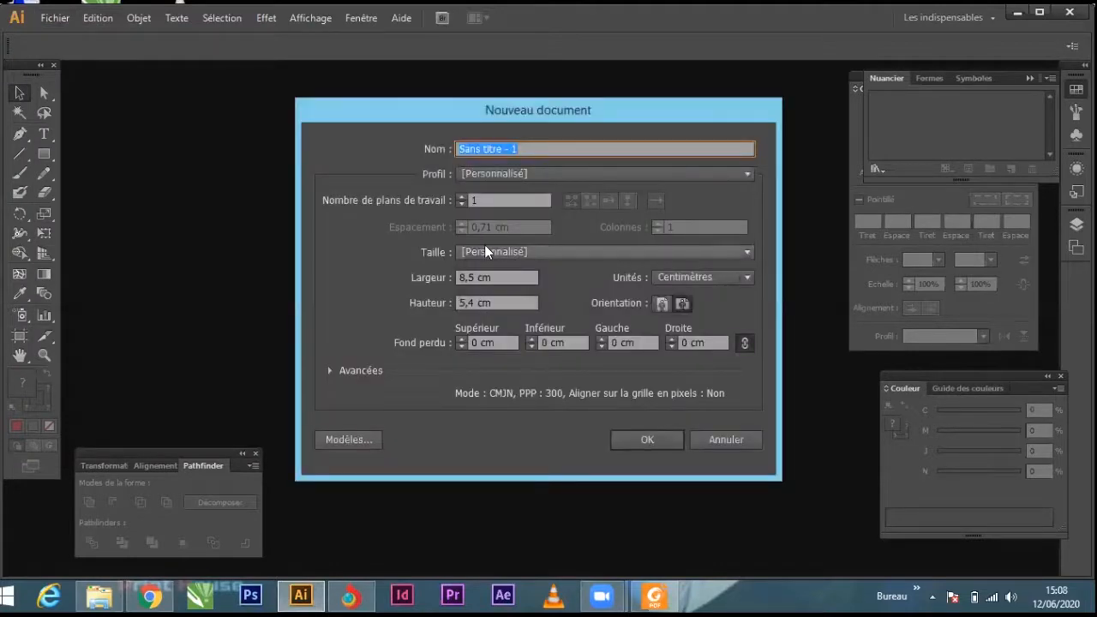
pyautogui.click(460, 198)
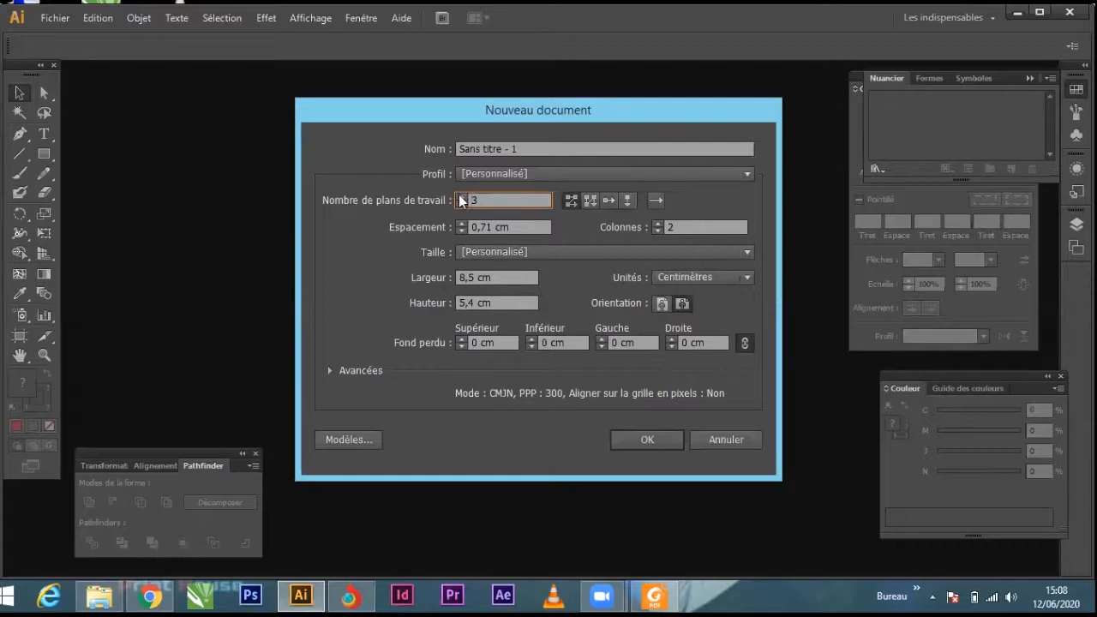
pyautogui.click(460, 203)
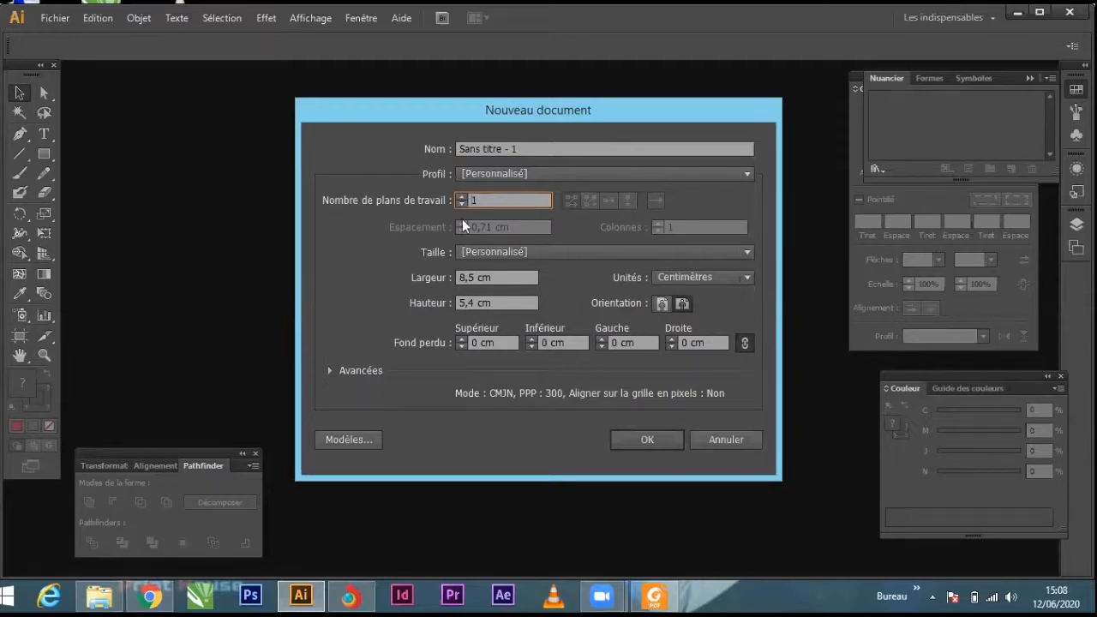
pyautogui.click(502, 149)
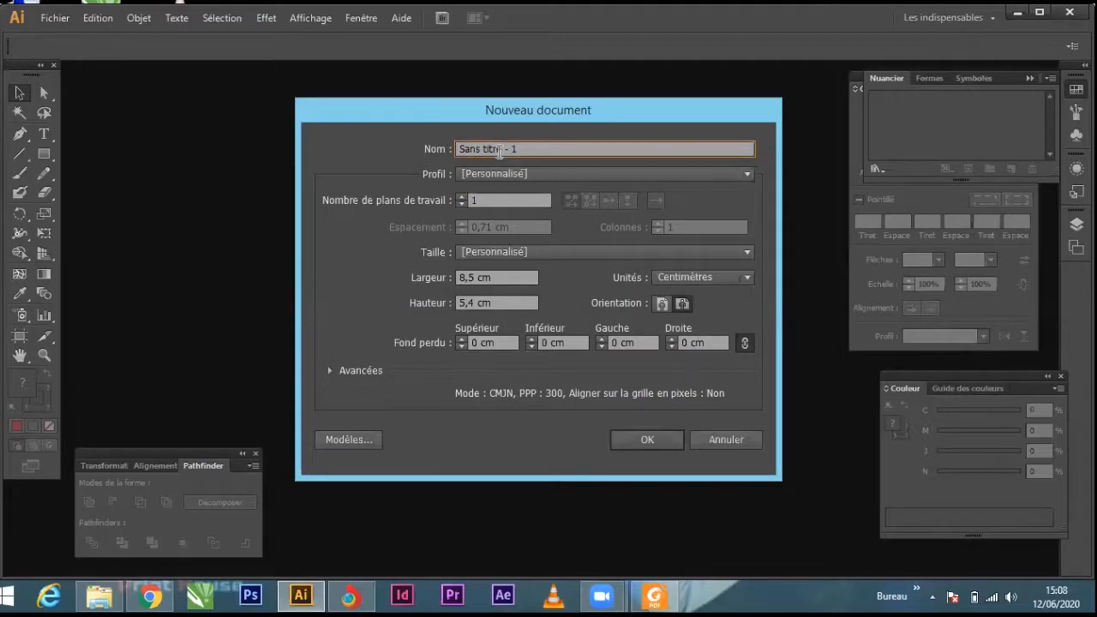
pyautogui.moveTo(502, 149); pyautogui.dragTo(466, 152)
pyautogui.write('carte de visite')
# Step: Create the document in centimetres at 8,5 cm wide and 5,4 cm high, in landscape orientation
pyautogui.click(745, 279)
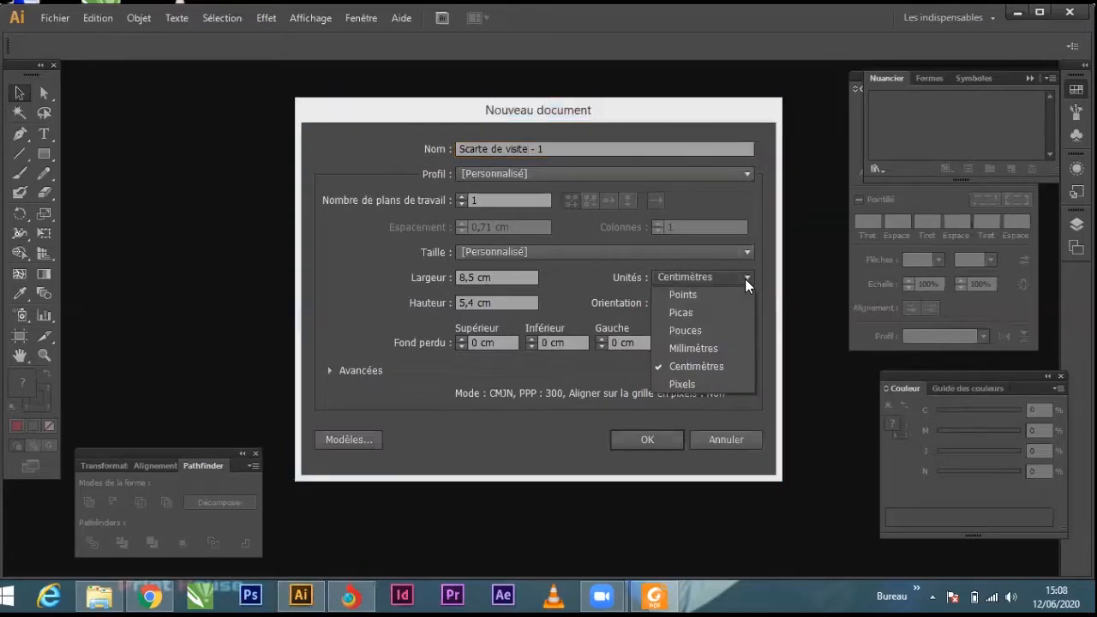
pyautogui.click(694, 349)
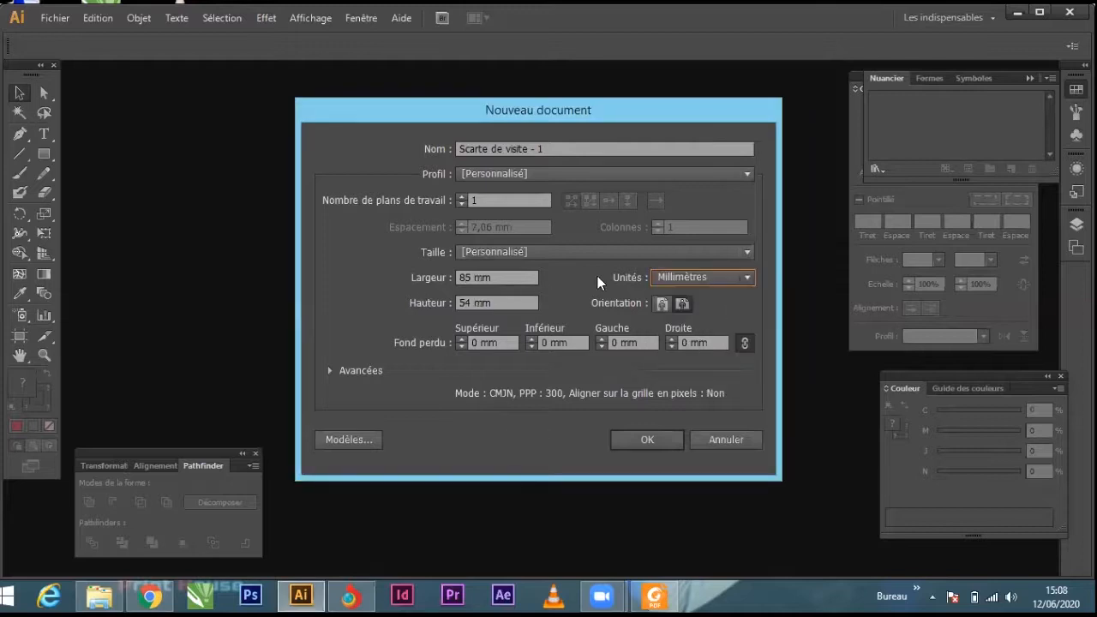
pyautogui.click(749, 276)
pyautogui.click(682, 364)
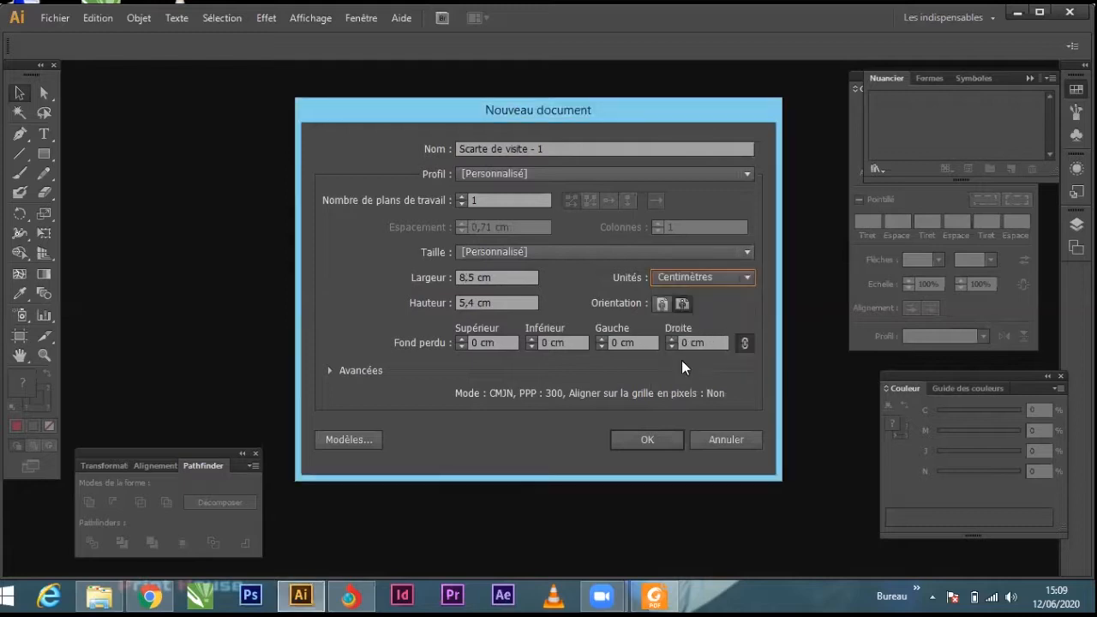
pyautogui.click(658, 304)
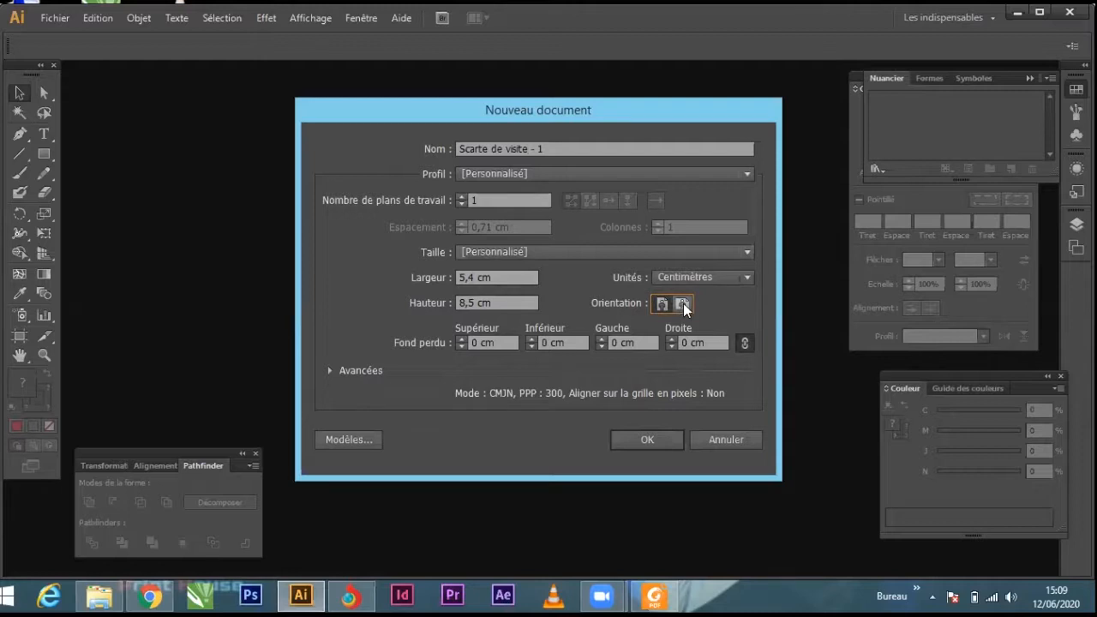
pyautogui.click(683, 304)
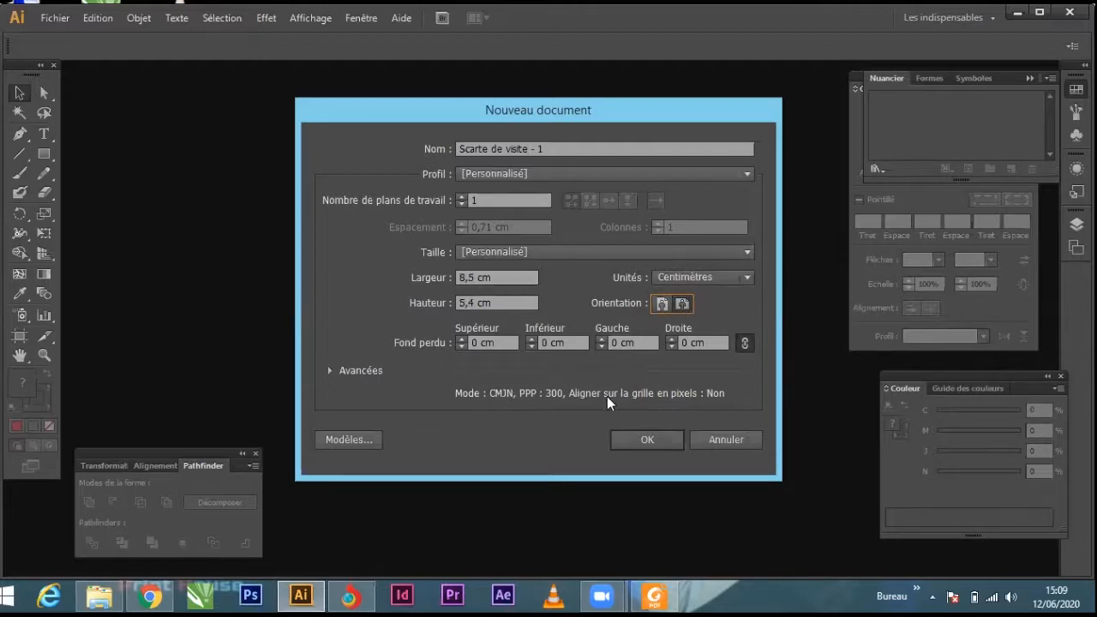
pyautogui.click(628, 438)
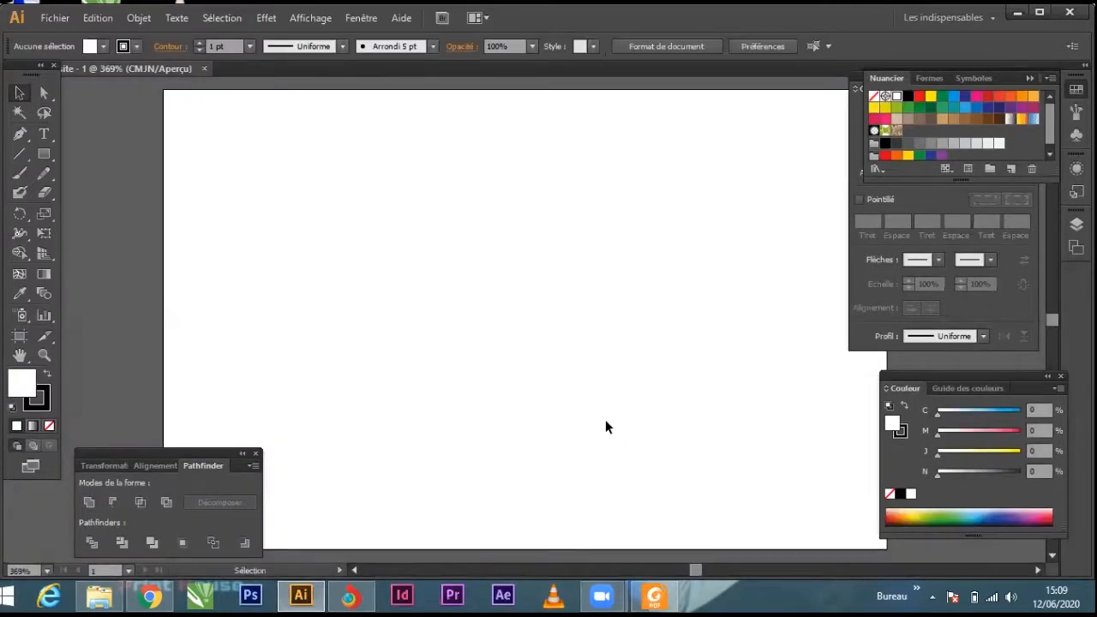
# Step: Draw a narrow full-height rectangle along the artboard's left edge, with a red fill and no stroke
pyautogui.keyDown('alt'); pyautogui.scroll(-1, 368, 377); pyautogui.keyUp('alt')
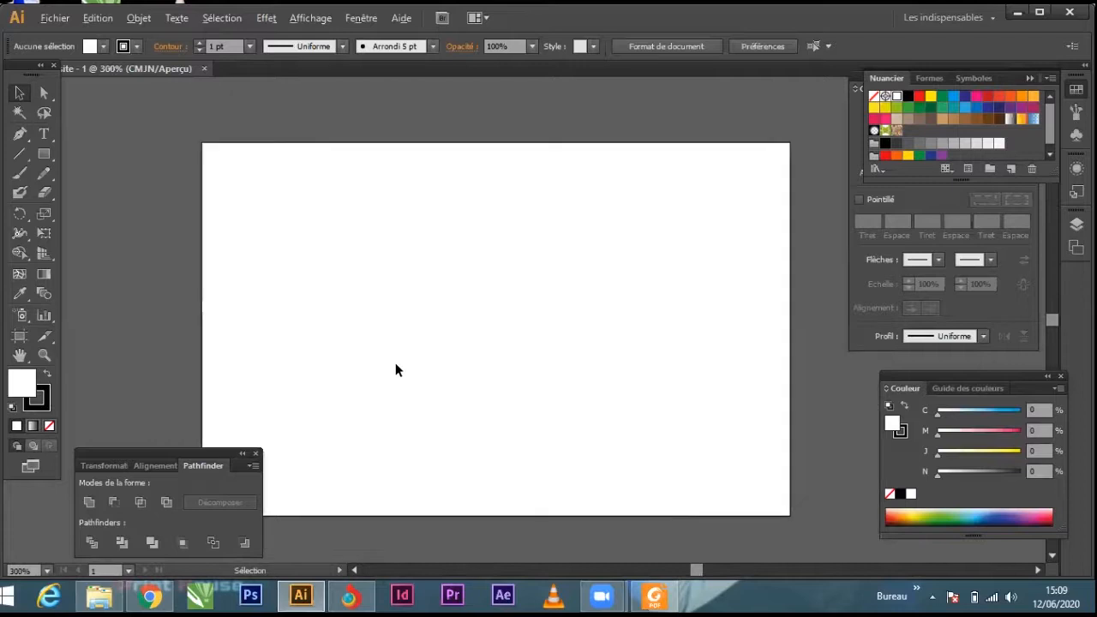
pyautogui.press('space')
pyautogui.moveTo(485, 359); pyautogui.dragTo(507, 303)
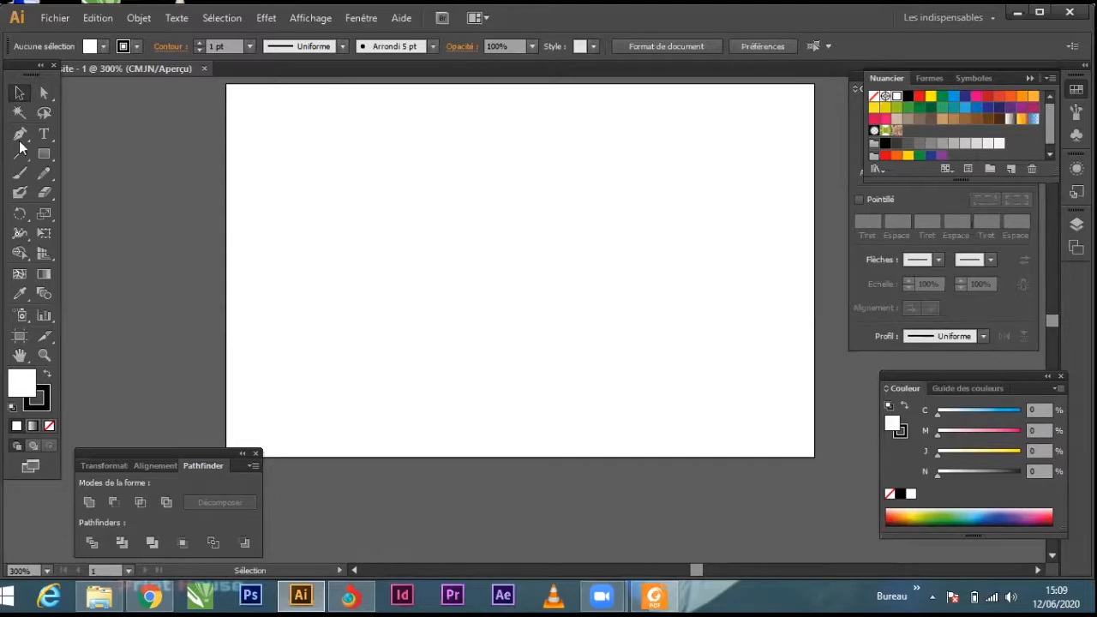
pyautogui.click(44, 160)
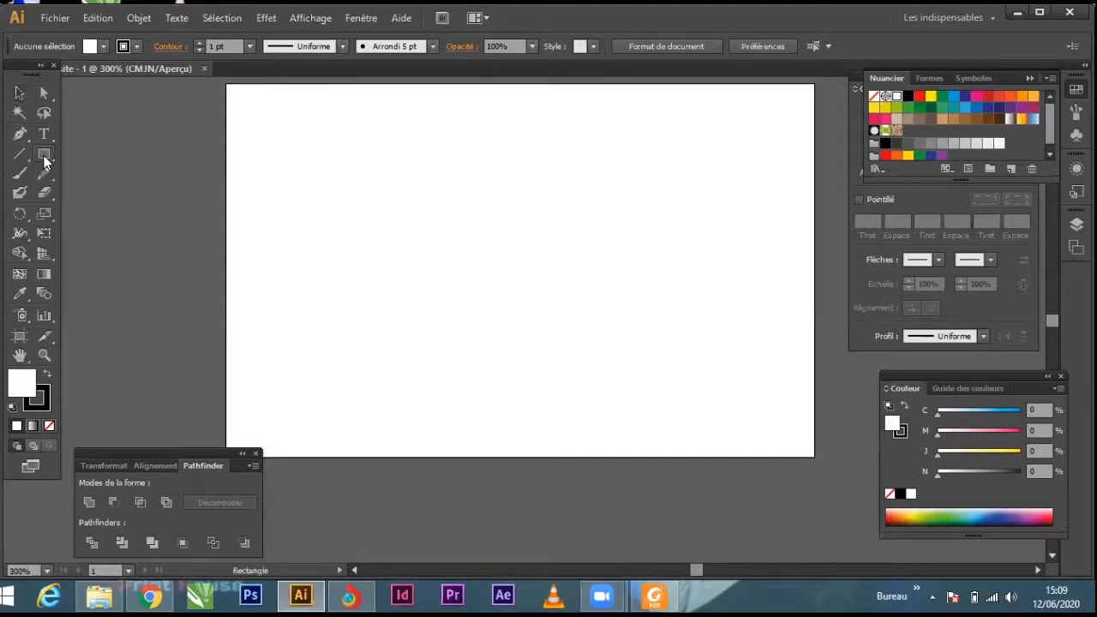
pyautogui.moveTo(226, 84); pyautogui.dragTo(251, 384)
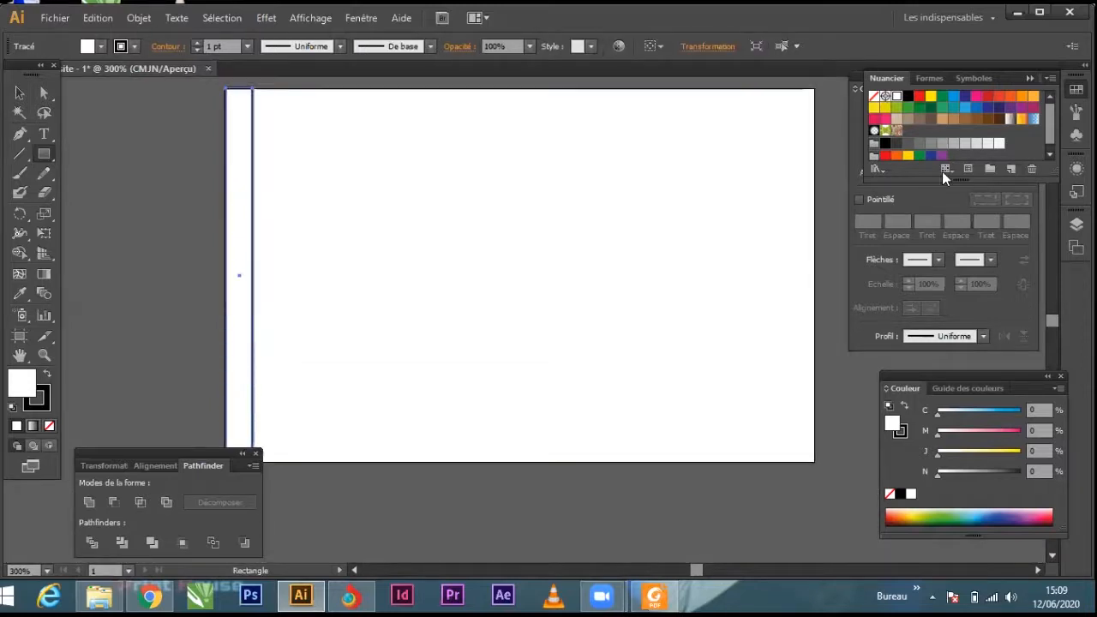
pyautogui.click(918, 96)
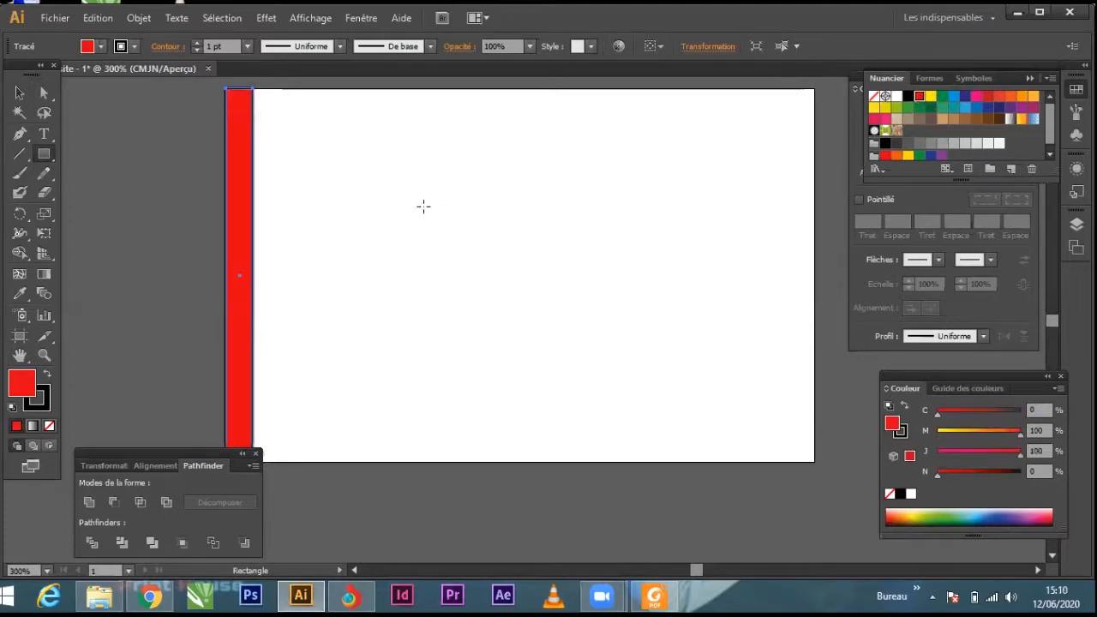
pyautogui.click(20, 93)
pyautogui.click(35, 408)
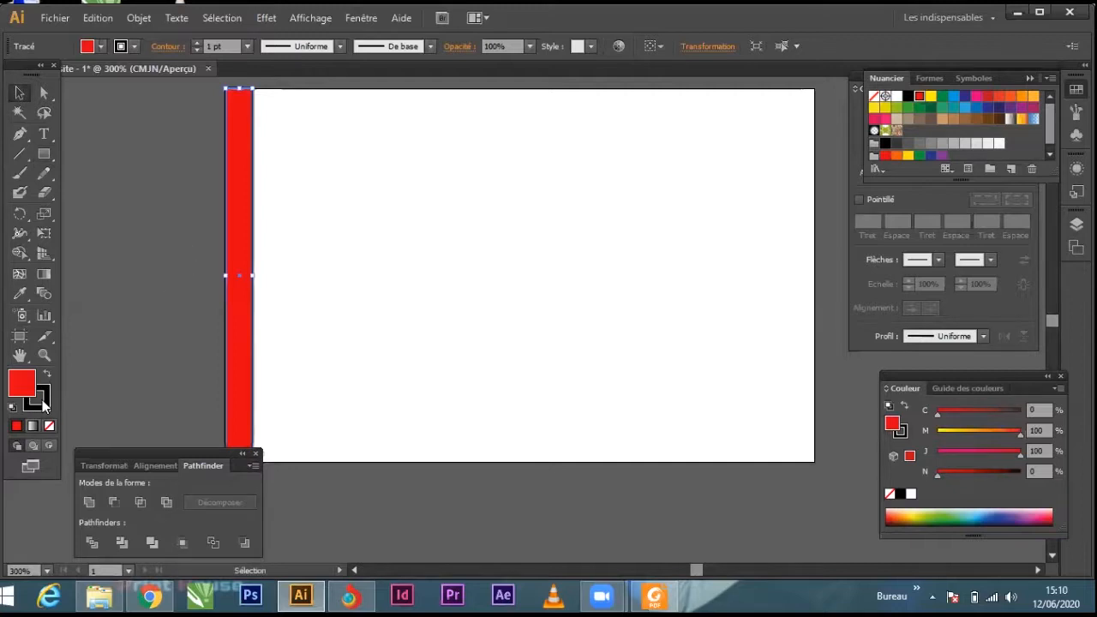
pyautogui.click(48, 425)
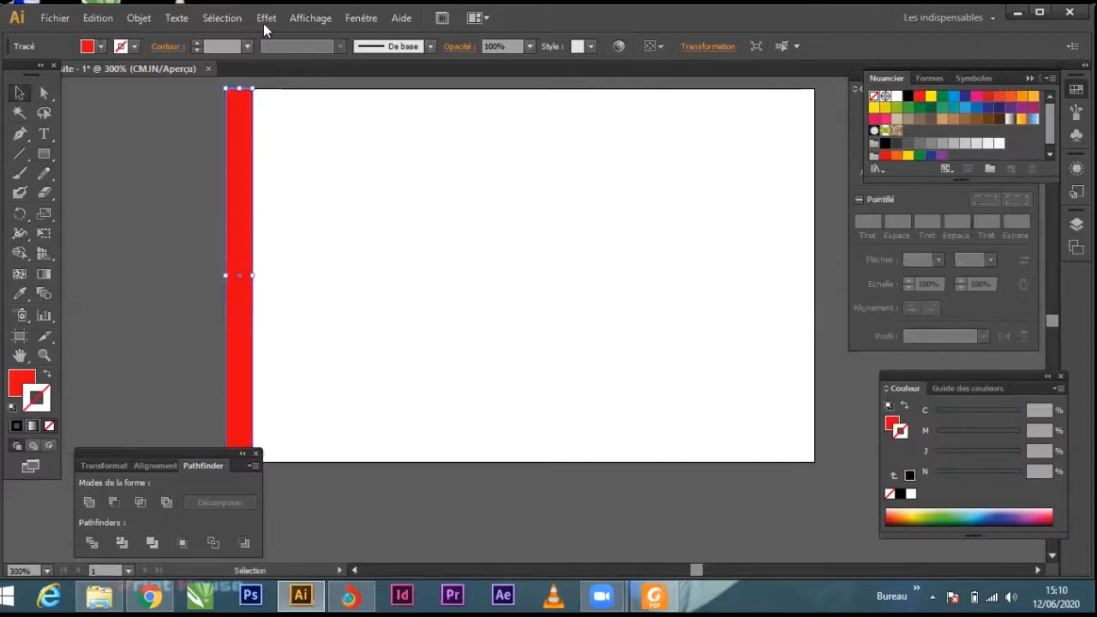
# Step: Duplicate the red stripe directly against its right side
pyautogui.click(276, 190)
pyautogui.click(240, 191)
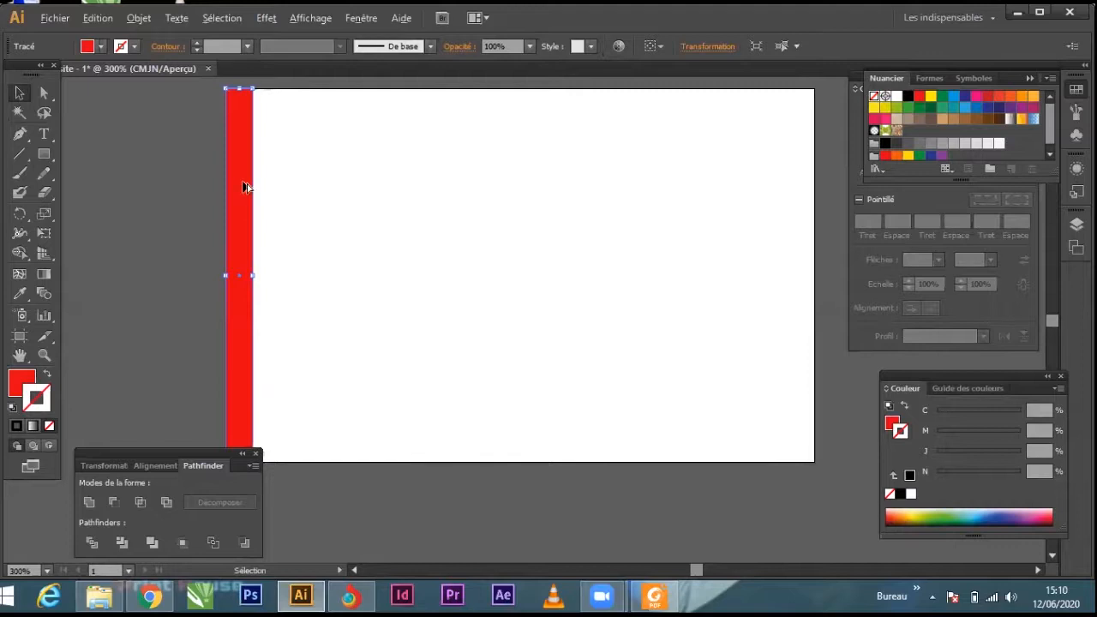
pyautogui.moveTo(245, 186); pyautogui.dragTo(269, 191)
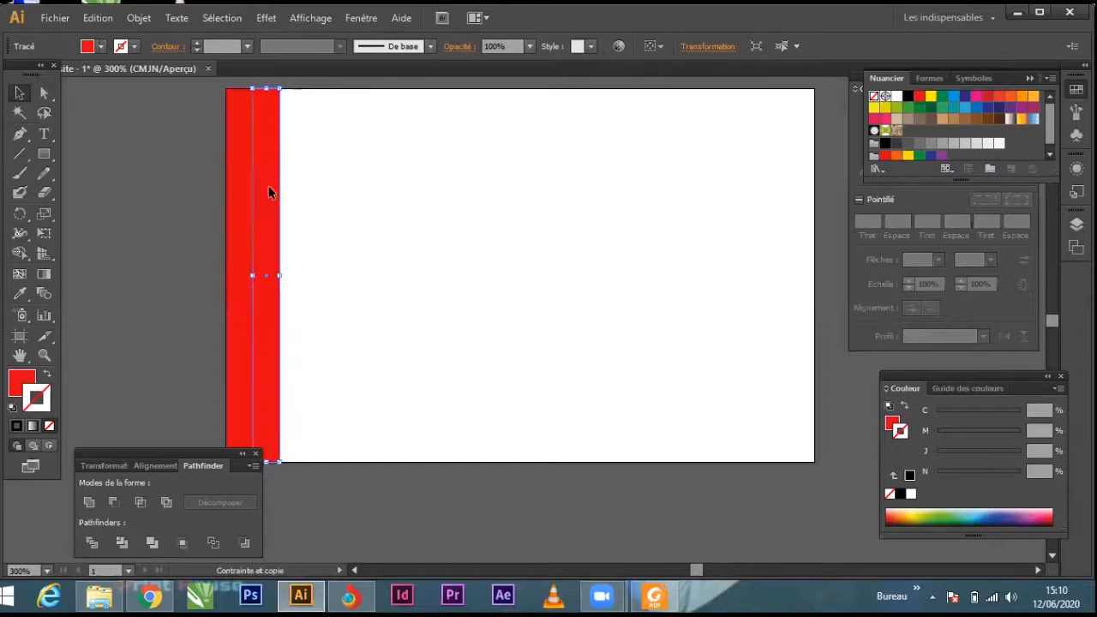
pyautogui.press('x')
pyautogui.click(932, 98)
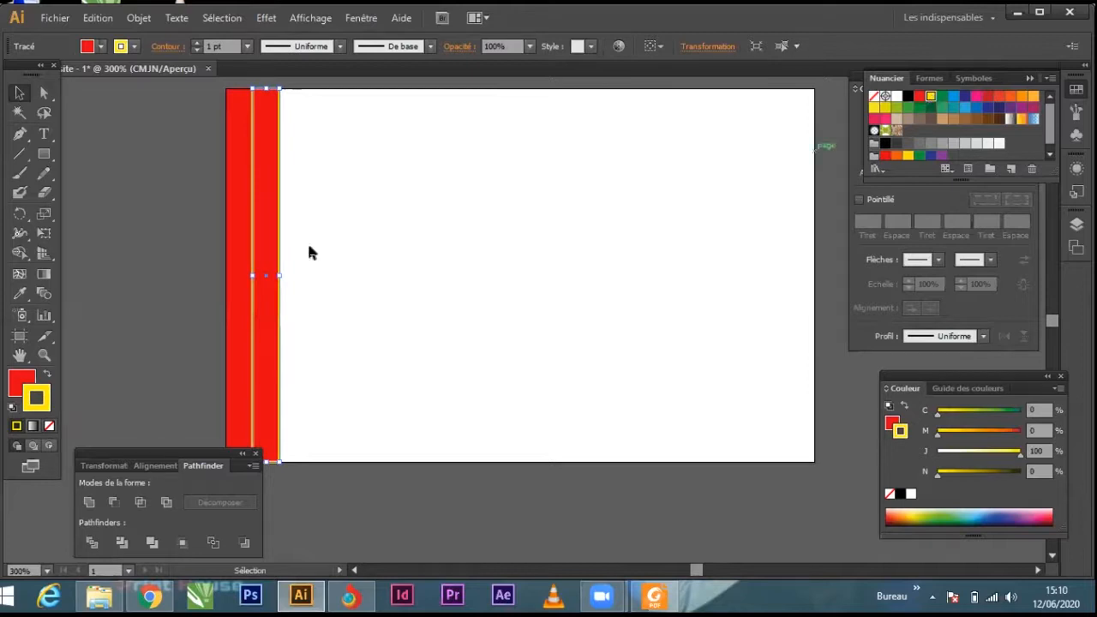
pyautogui.click(49, 426)
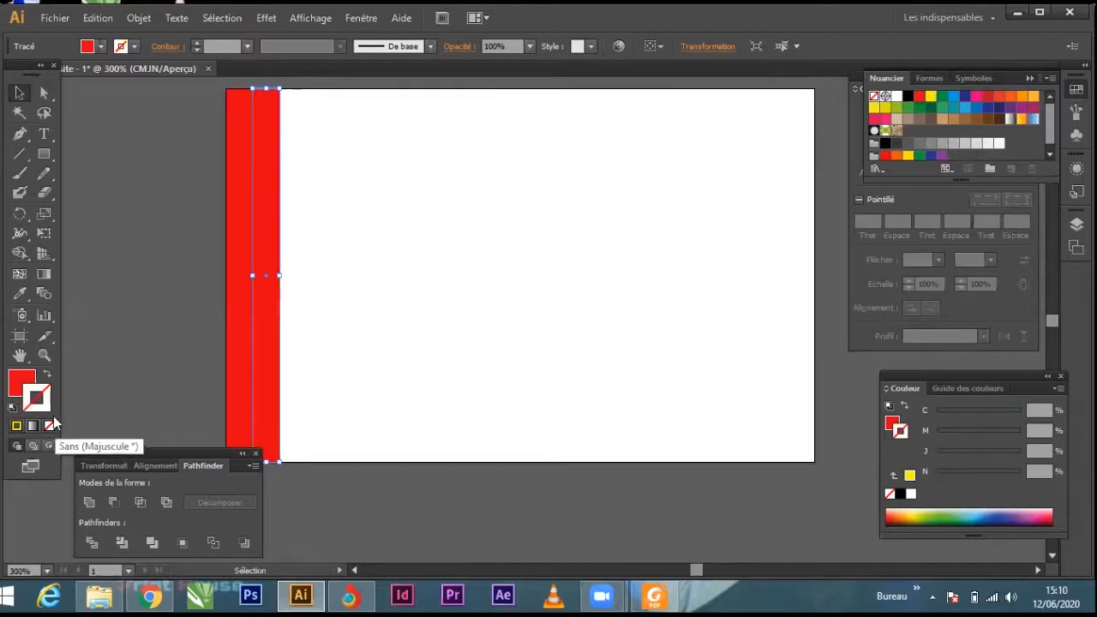
# Step: Fill the duplicated second stripe with yellow
pyautogui.click(36, 384)
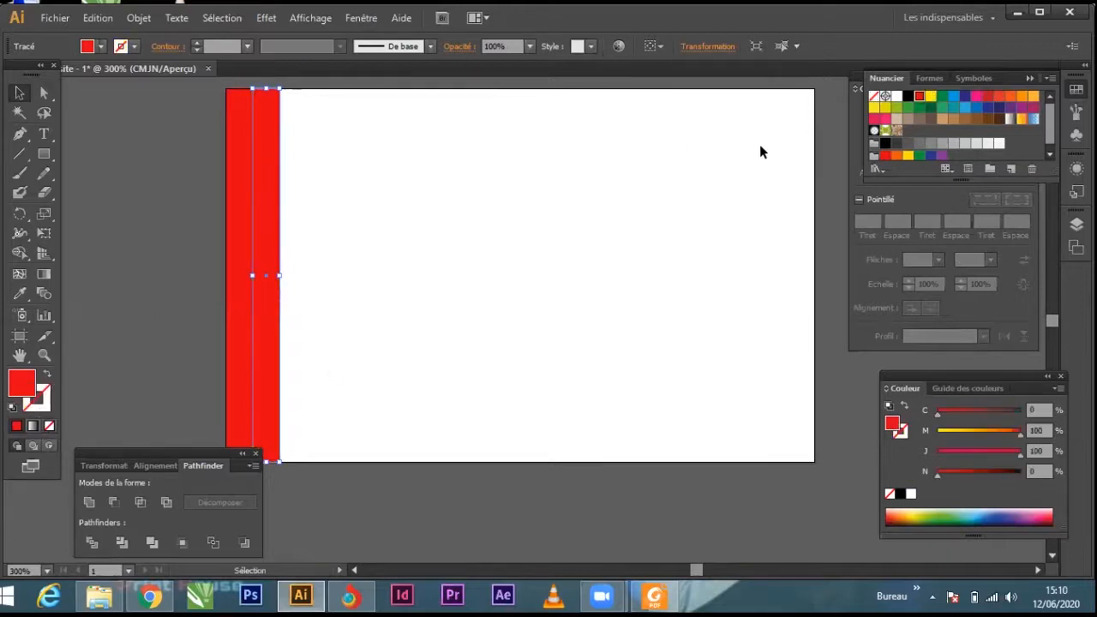
pyautogui.click(929, 98)
pyautogui.click(405, 190)
# Step: Duplicate the yellow stripe directly against its right side and fill the copy with green
pyautogui.click(271, 200)
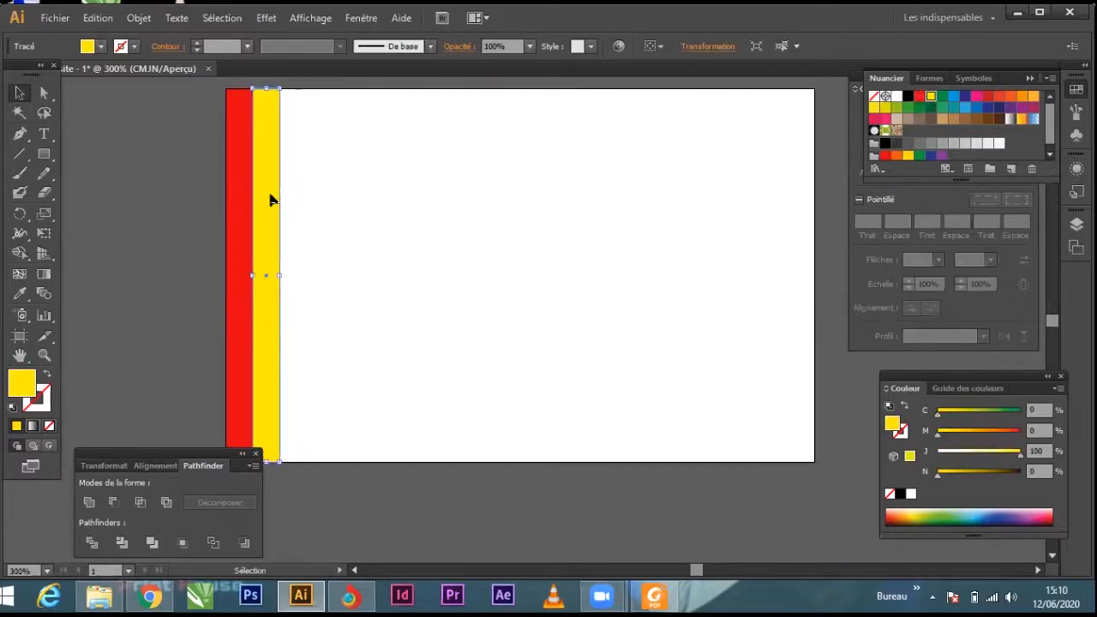
pyautogui.moveTo(268, 201); pyautogui.dragTo(297, 198)
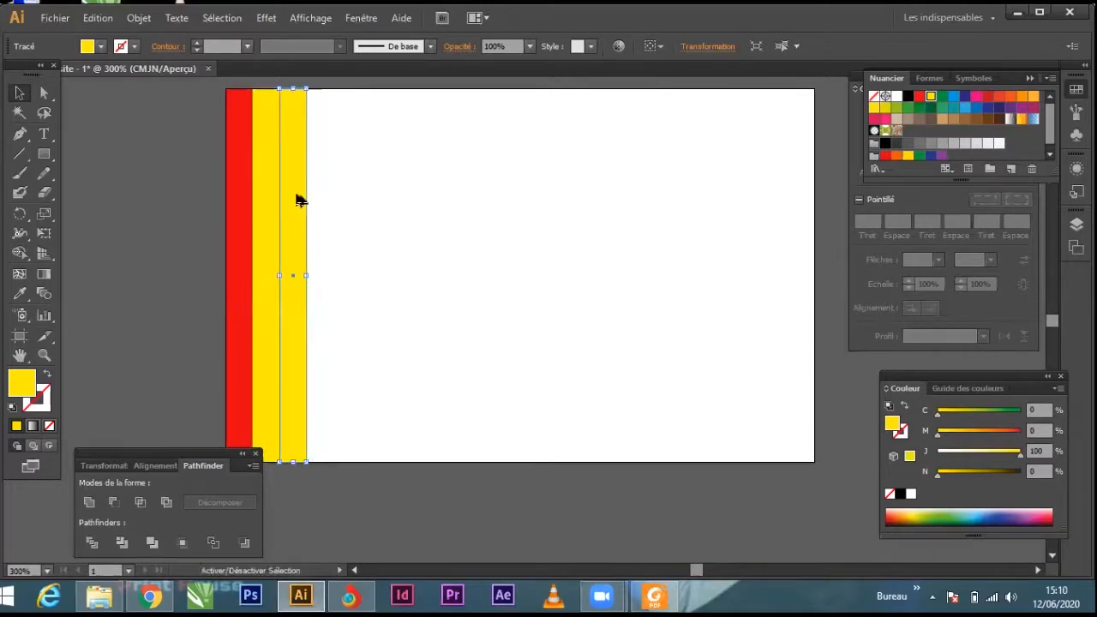
pyautogui.click(941, 96)
pyautogui.click(357, 275)
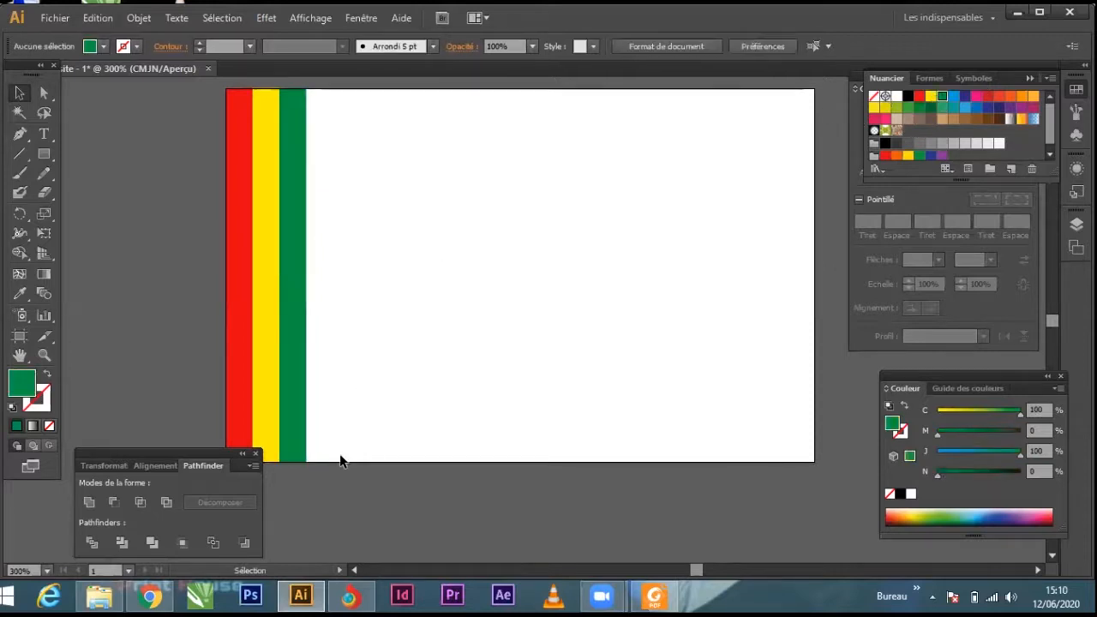
# Step: Narrow the red, yellow and green stripes together into a slim band along the card's left edge
pyautogui.moveTo(344, 462); pyautogui.dragTo(218, 260)
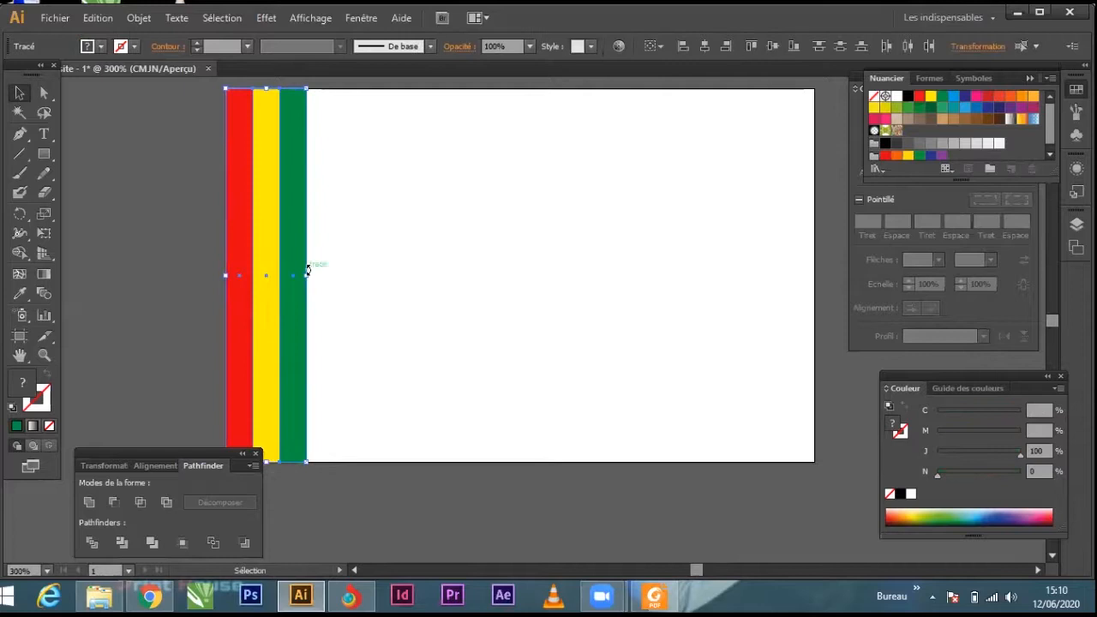
pyautogui.moveTo(308, 272); pyautogui.dragTo(272, 189)
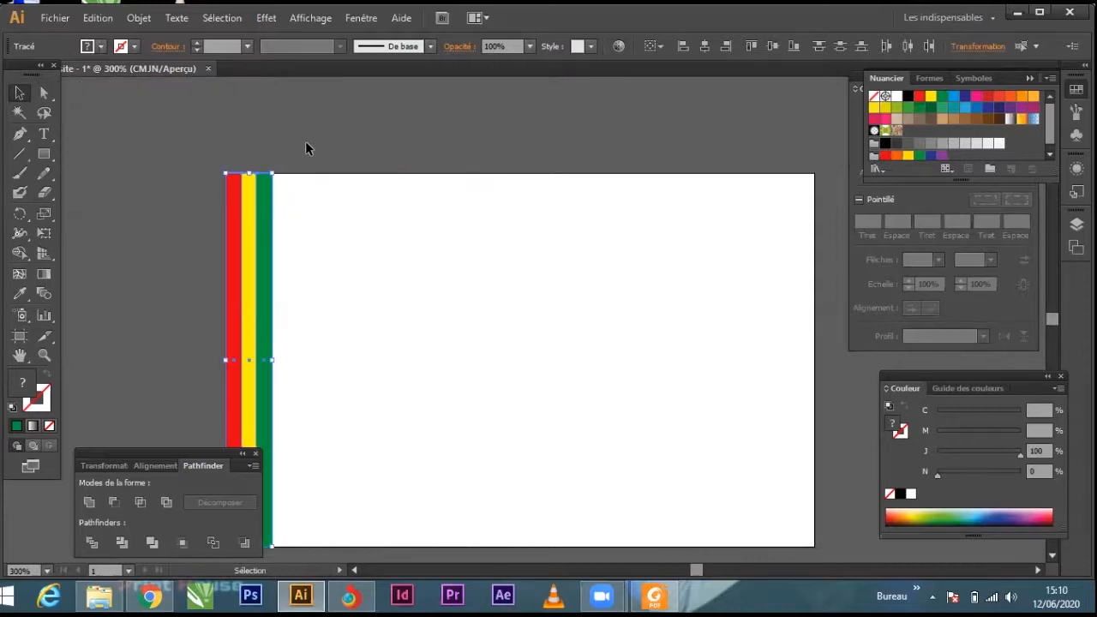
pyautogui.scroll(-2, 326, 182)
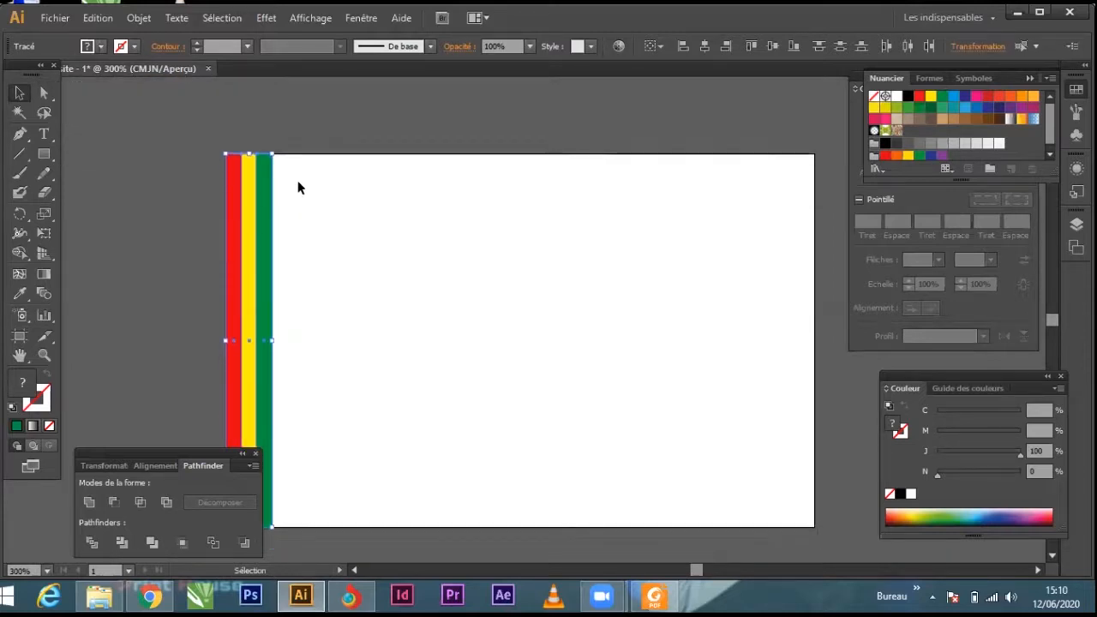
pyautogui.scroll(-1, 320, 186)
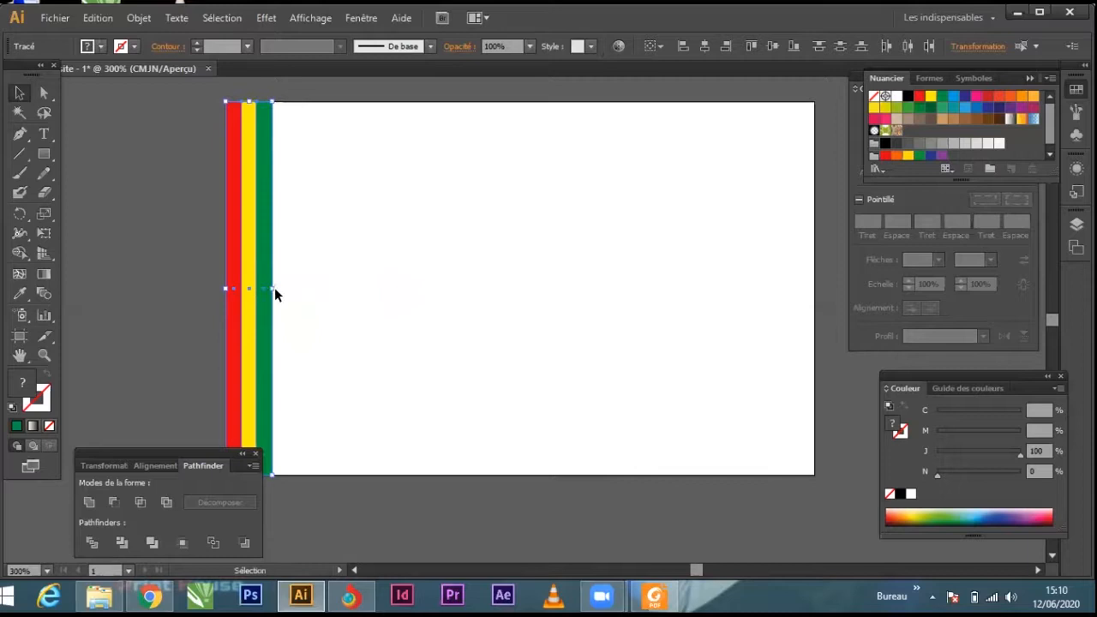
pyautogui.moveTo(272, 288); pyautogui.dragTo(256, 288)
pyautogui.click(328, 215)
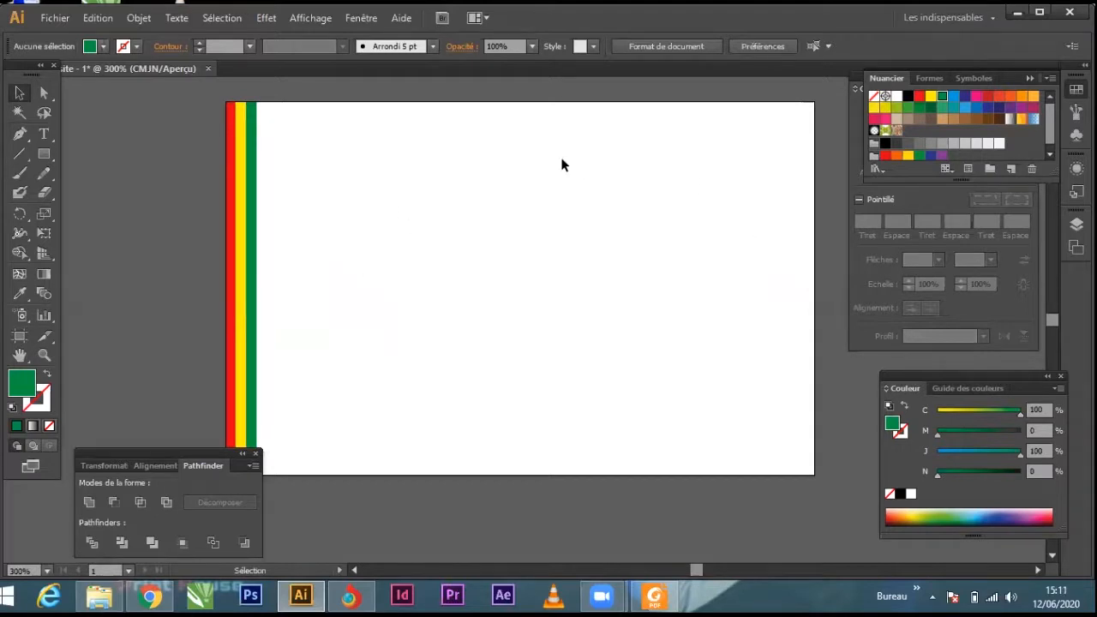
# Step: Add the text "République de Guinée" in black near the card's upper edge
pyautogui.click(44, 134)
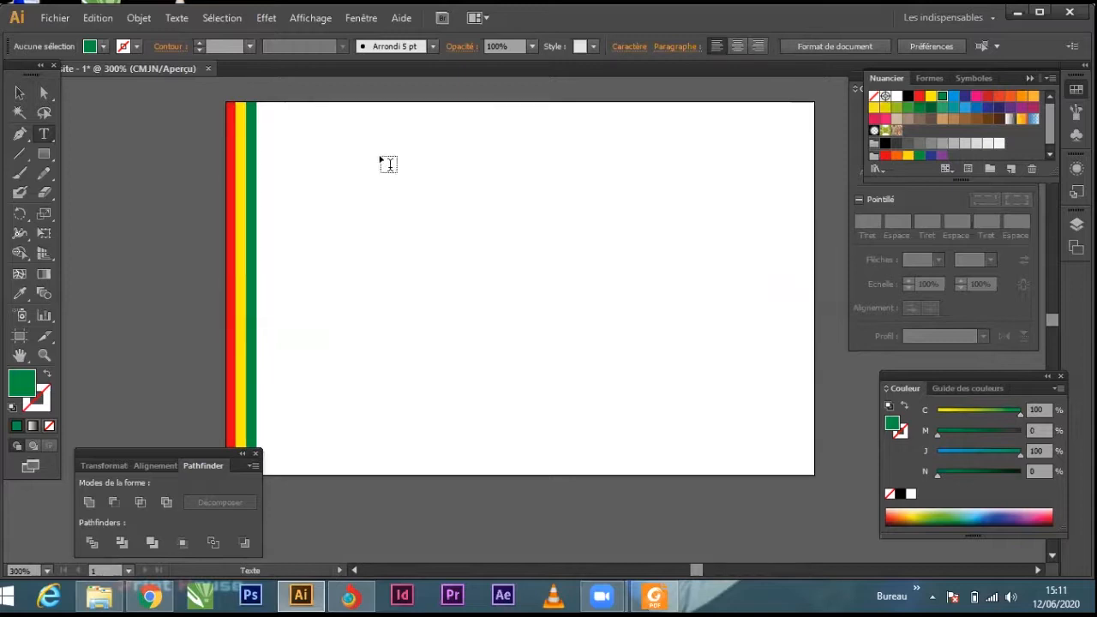
pyautogui.click(416, 127)
pyautogui.press('BackSpace')
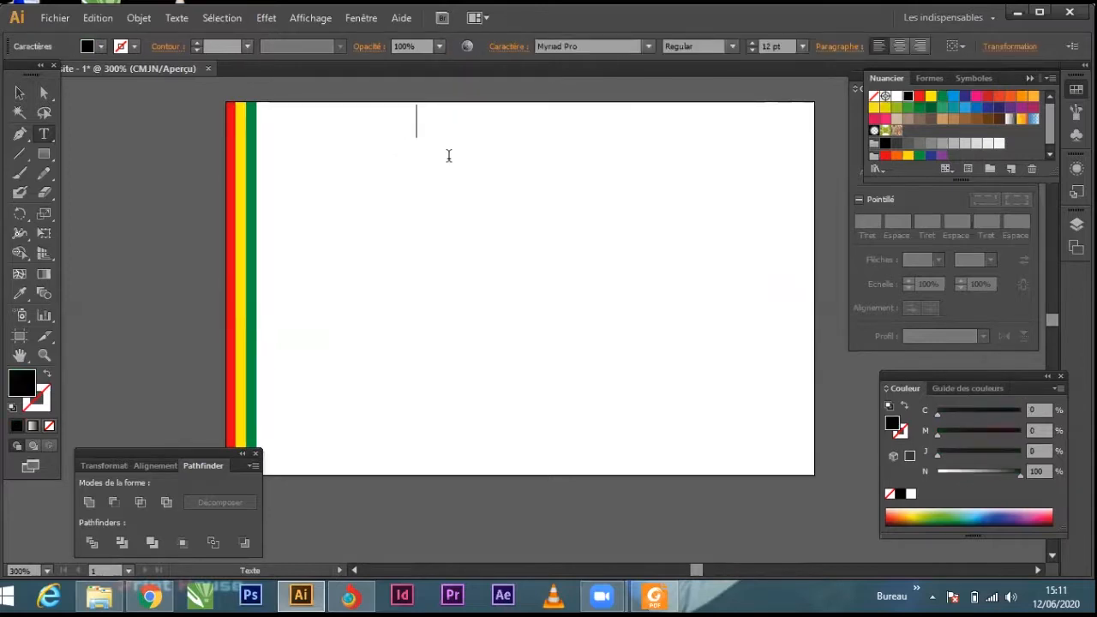
pyautogui.write('République de Guinée')
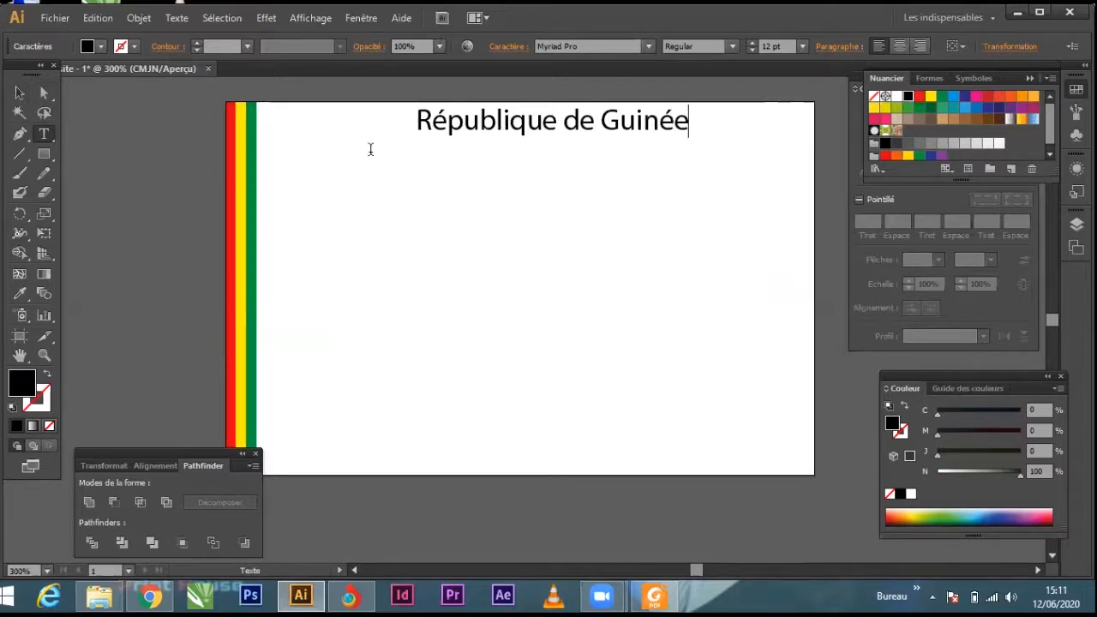
pyautogui.click(21, 92)
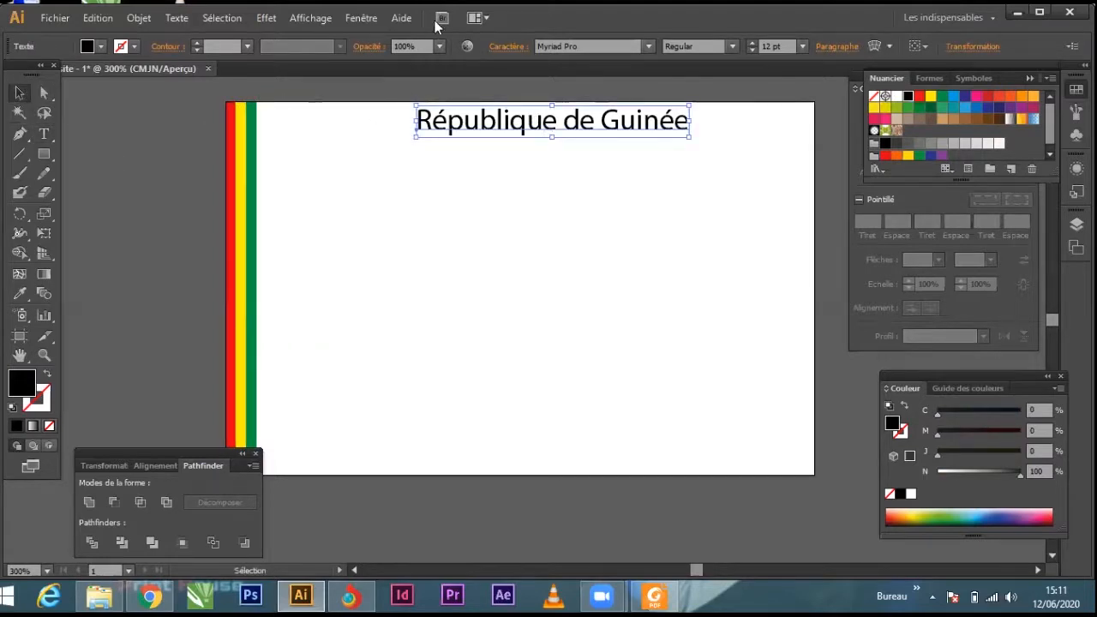
# Step: Shift the "République de Guinée" heading slightly left and place a duplicate of it directly underneath
pyautogui.click(806, 43)
pyautogui.click(805, 43)
pyautogui.moveTo(626, 125)
pyautogui.mouseDown()
pyautogui.moveTo(621, 144)
pyautogui.moveTo(621, 125)
pyautogui.mouseUp()
pyautogui.click(718, 162)
pyautogui.click(635, 128)
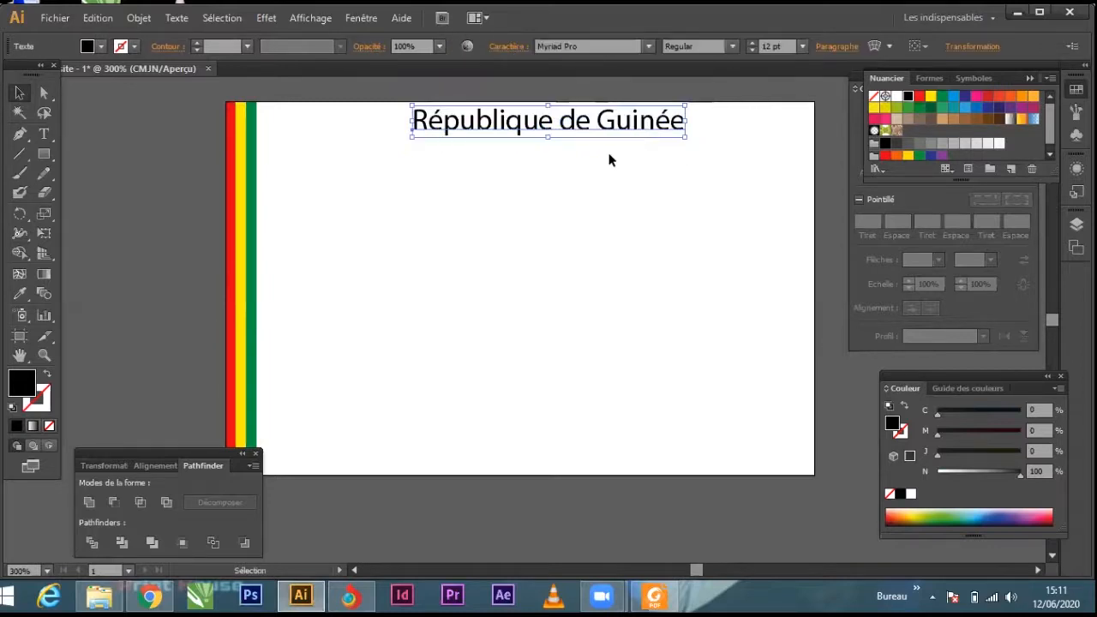
pyautogui.moveTo(613, 131); pyautogui.dragTo(644, 153)
# Step: Replace the duplicated heading's text with "Travail-Justice-Solidarité"
pyautogui.doubleClick(645, 152)
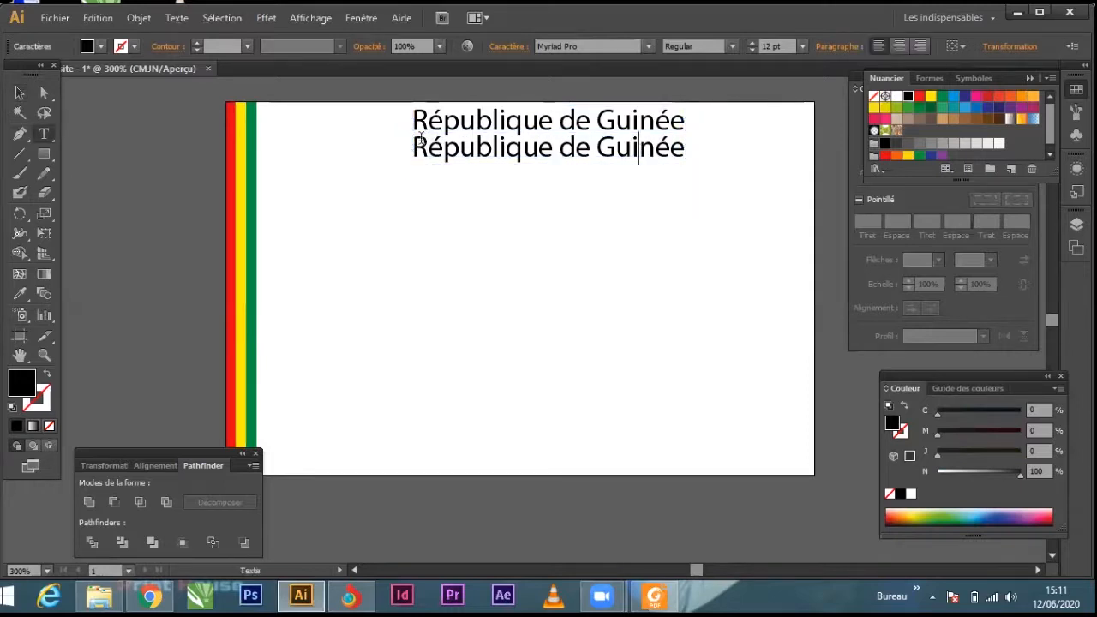
pyautogui.moveTo(410, 147); pyautogui.dragTo(444, 148)
pyautogui.hotkey('ctrl', 'a')
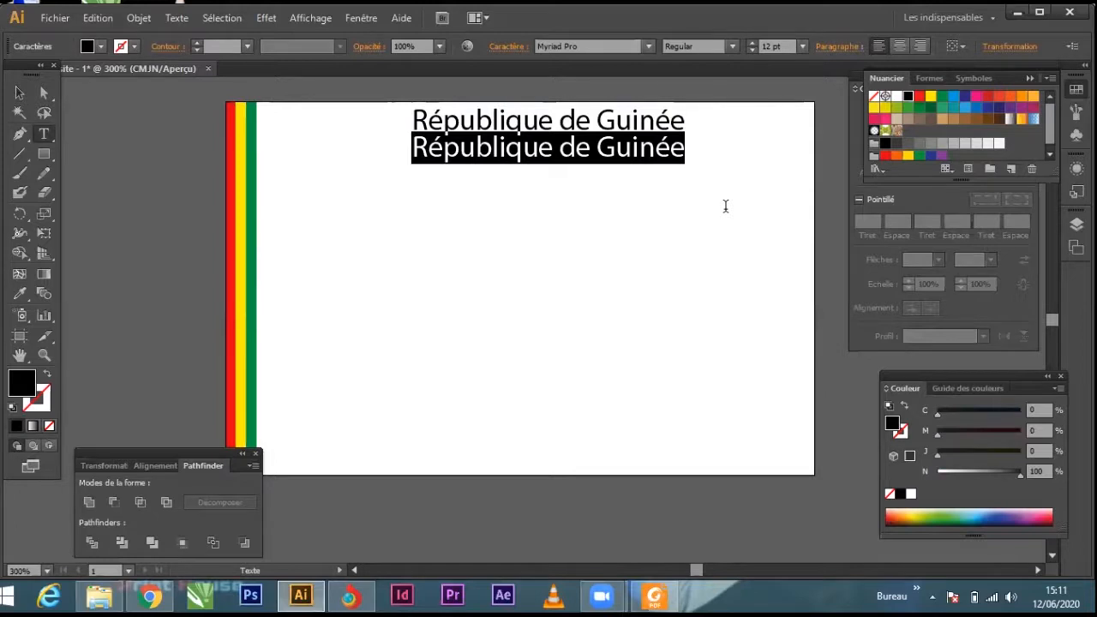
pyautogui.write('Trav')
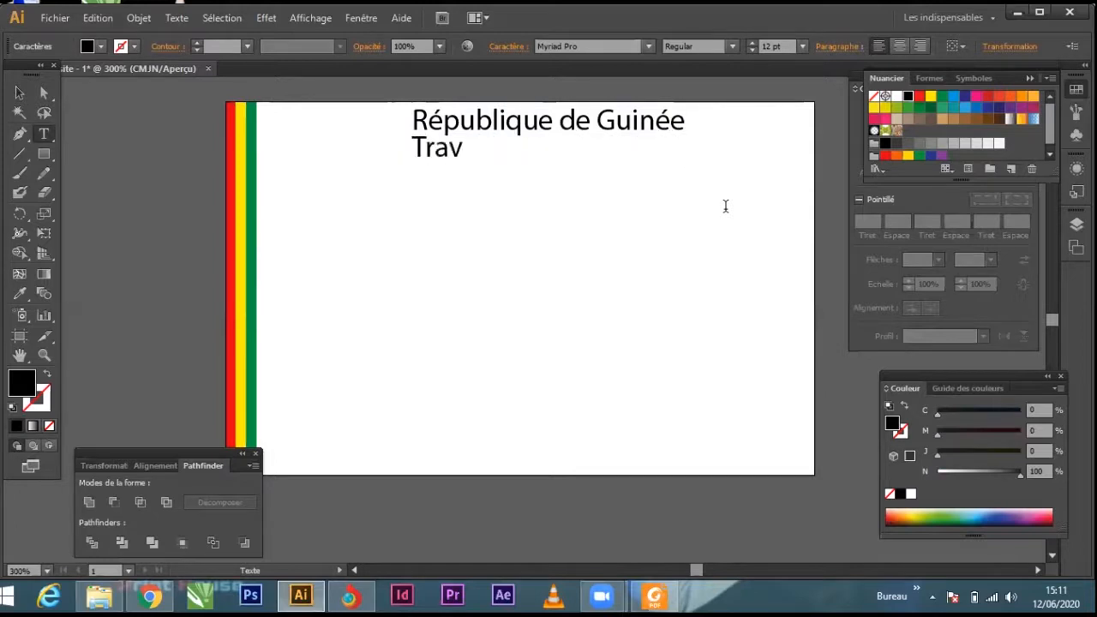
pyautogui.write('ail-Justice')
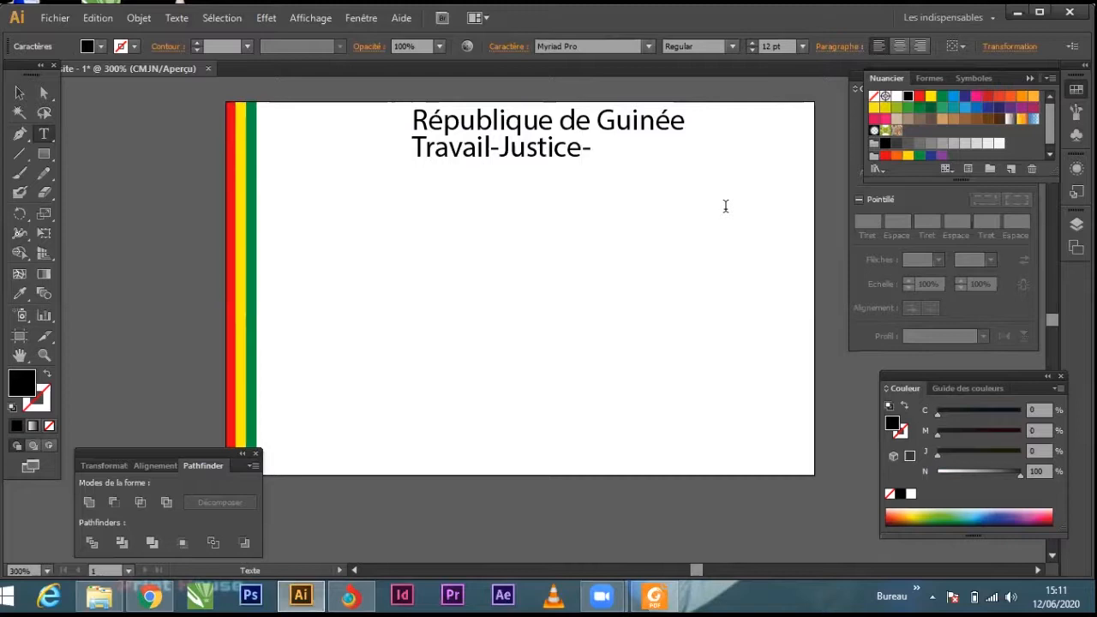
pyautogui.write('-Solid')
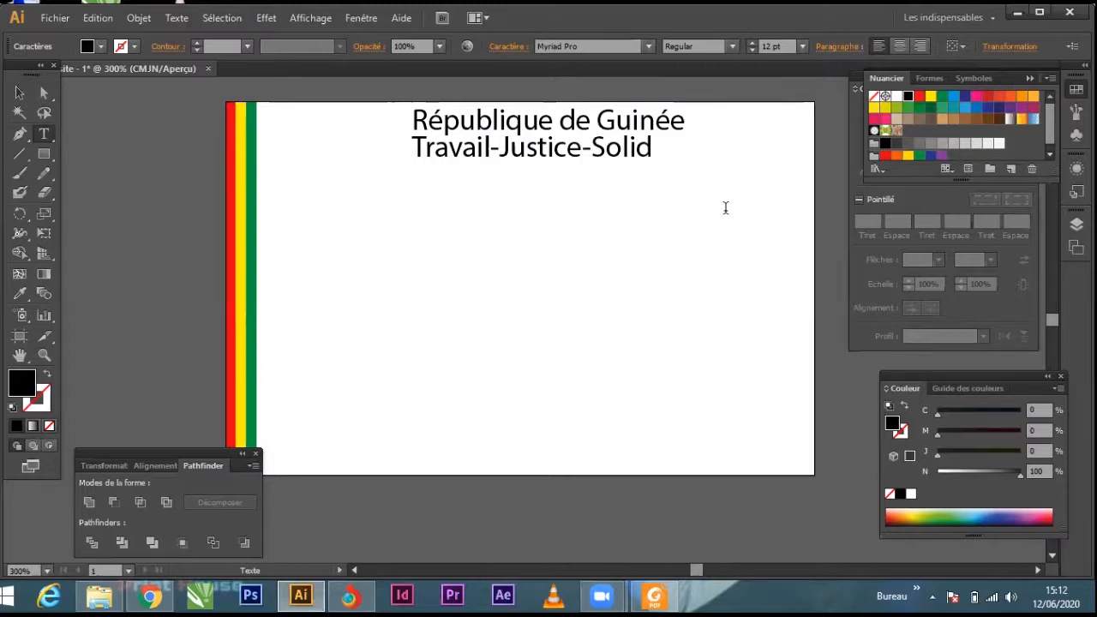
pyautogui.write('arité')
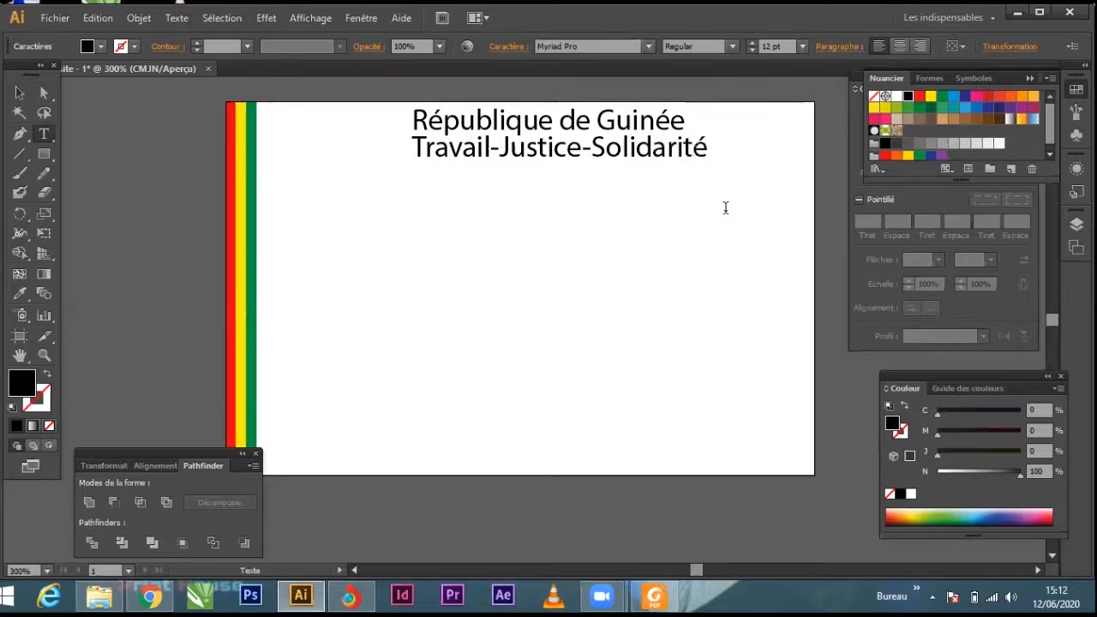
pyautogui.click(20, 92)
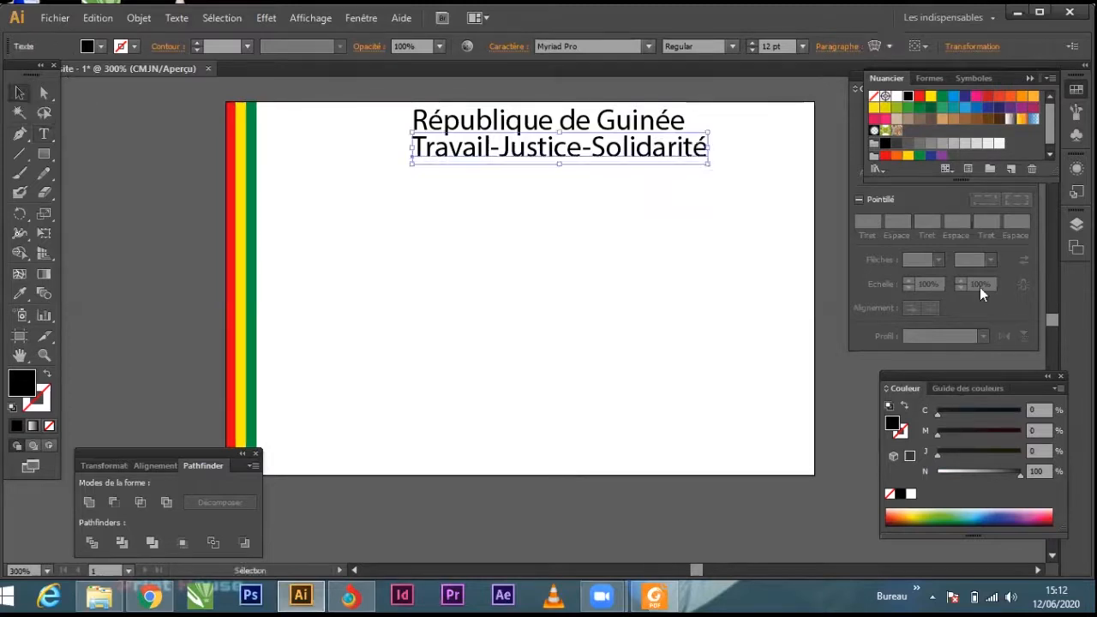
# Step: Set the "Travail-Justice-Solidarité" line to 6 pt and move it roughly centred beneath the heading
pyautogui.click(803, 46)
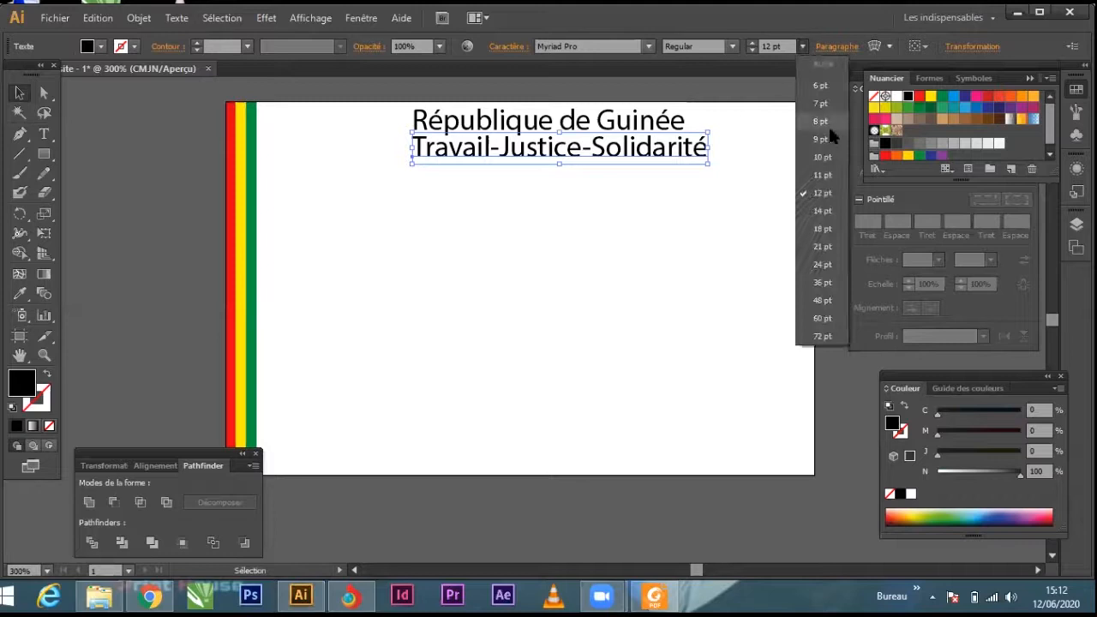
pyautogui.click(823, 85)
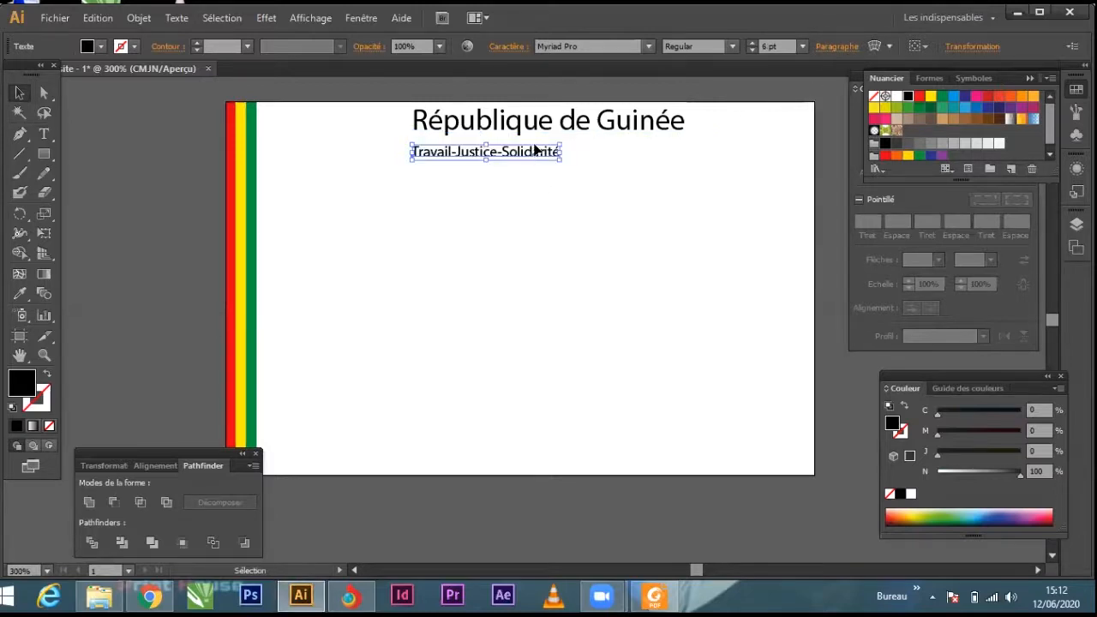
pyautogui.moveTo(535, 151); pyautogui.dragTo(582, 155)
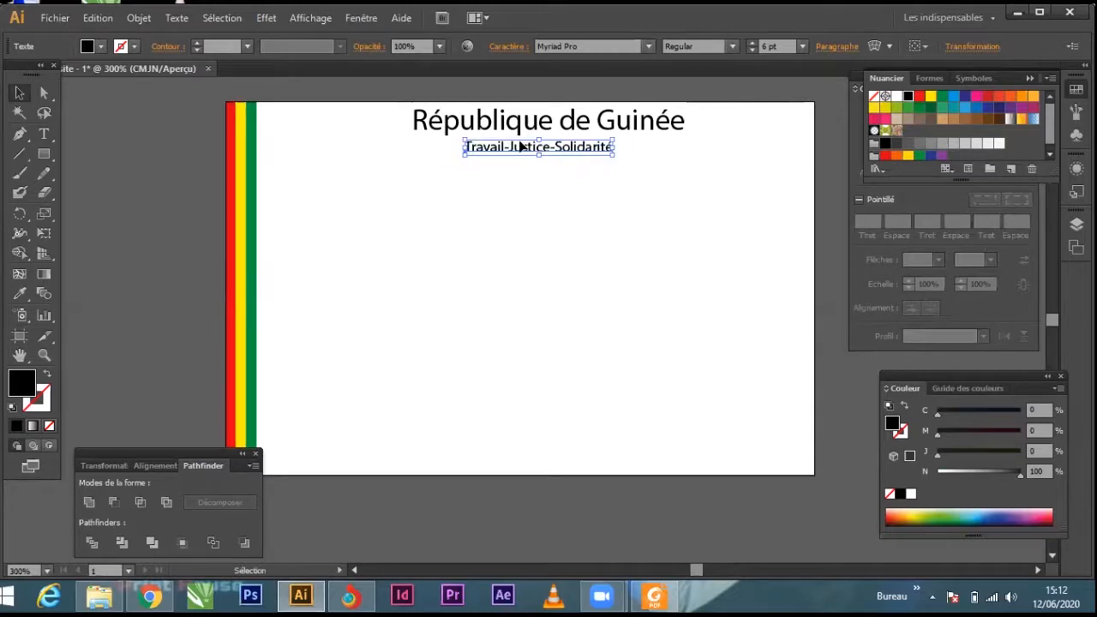
# Step: Open the "Travail-Justice-Solidarité" line for text editing at the word "Travail"
pyautogui.scroll(2, 517, 142)
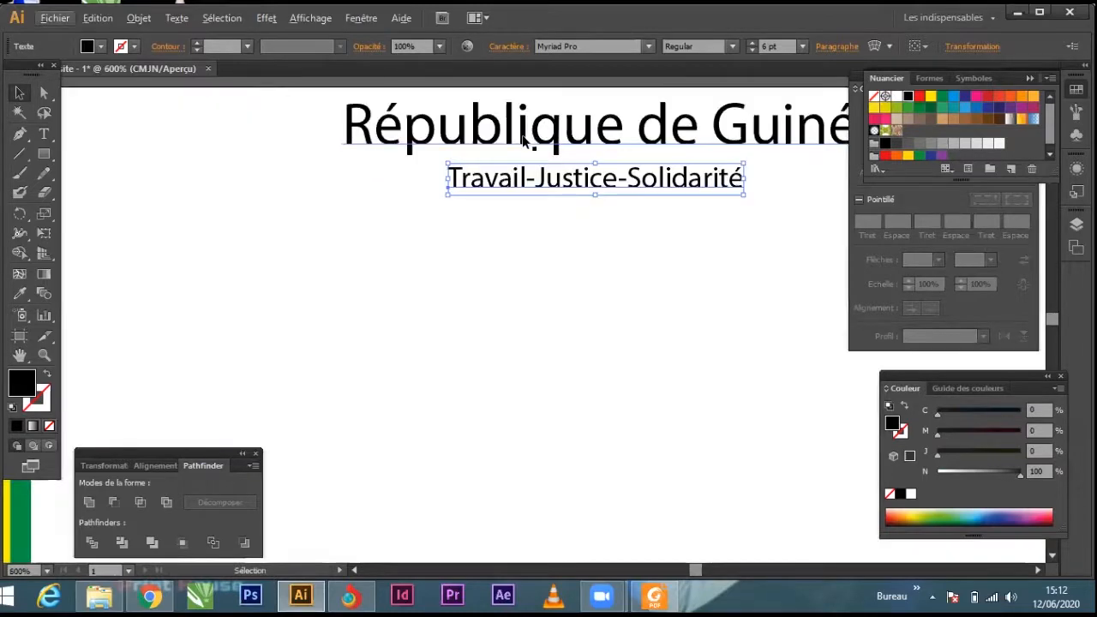
pyautogui.doubleClick(454, 174)
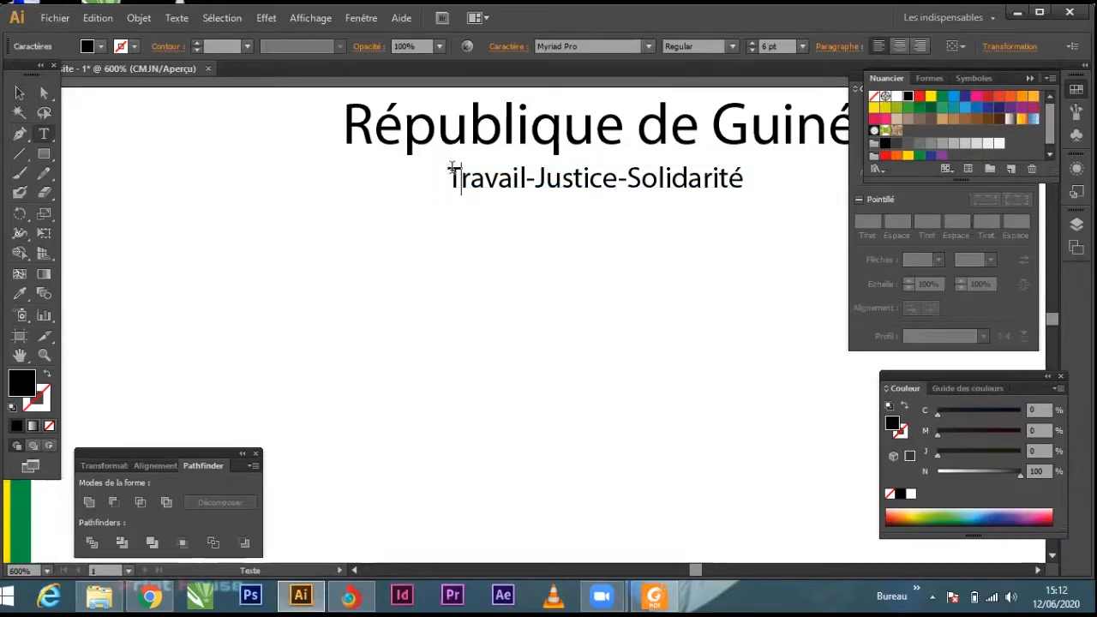
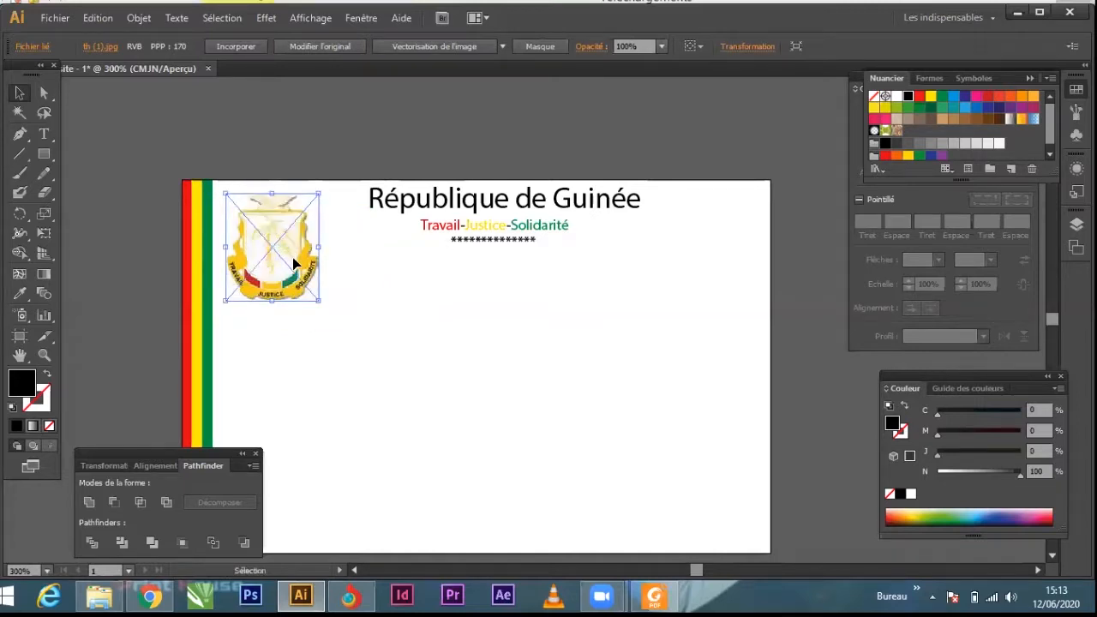
# Step: Nudge the coat of arms up to the card's upper edge and left towards the green stripe, leaving it deselected
pyautogui.press('Up')
pyautogui.press('Up')
pyautogui.press('Up')
pyautogui.press('Up')
pyautogui.press('Up')
pyautogui.press('Left')
pyautogui.press('Left')
pyautogui.press('Left')
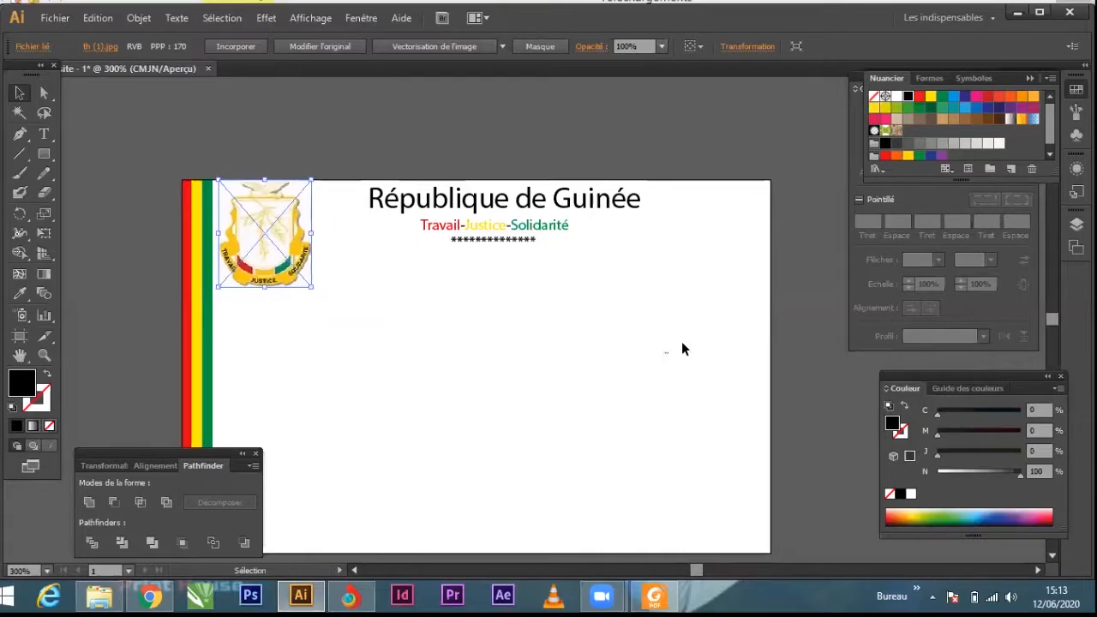
pyautogui.click(683, 348)
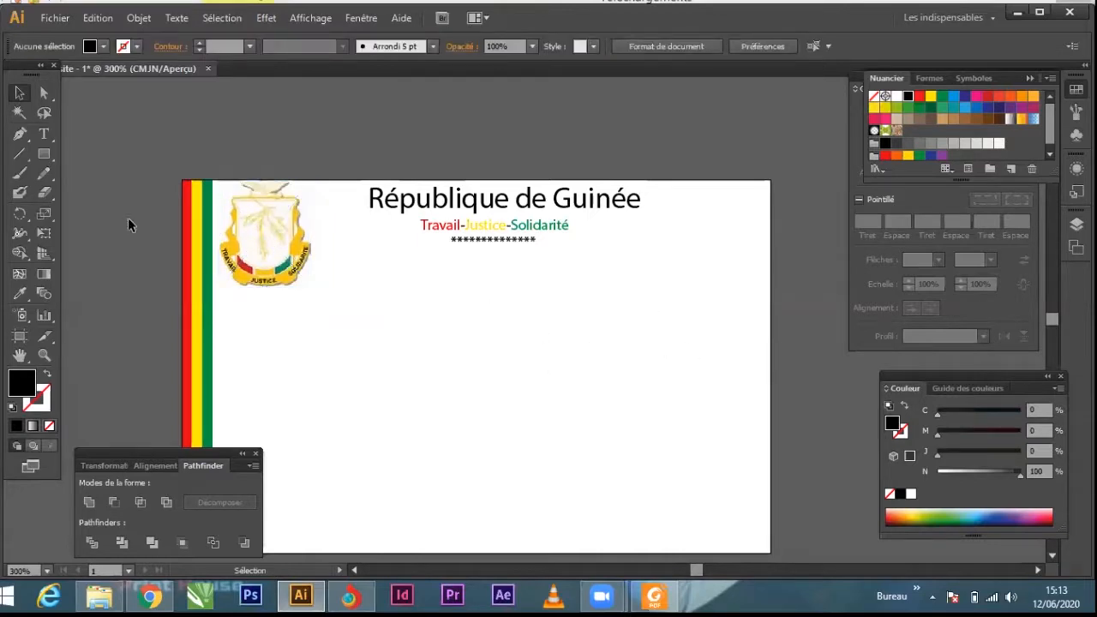
# Step: Add the text line "AFRICA ELITE CONSULTING" on the card below the row of asterisks
pyautogui.click(43, 134)
pyautogui.click(399, 309)
pyautogui.press('BackSpace')
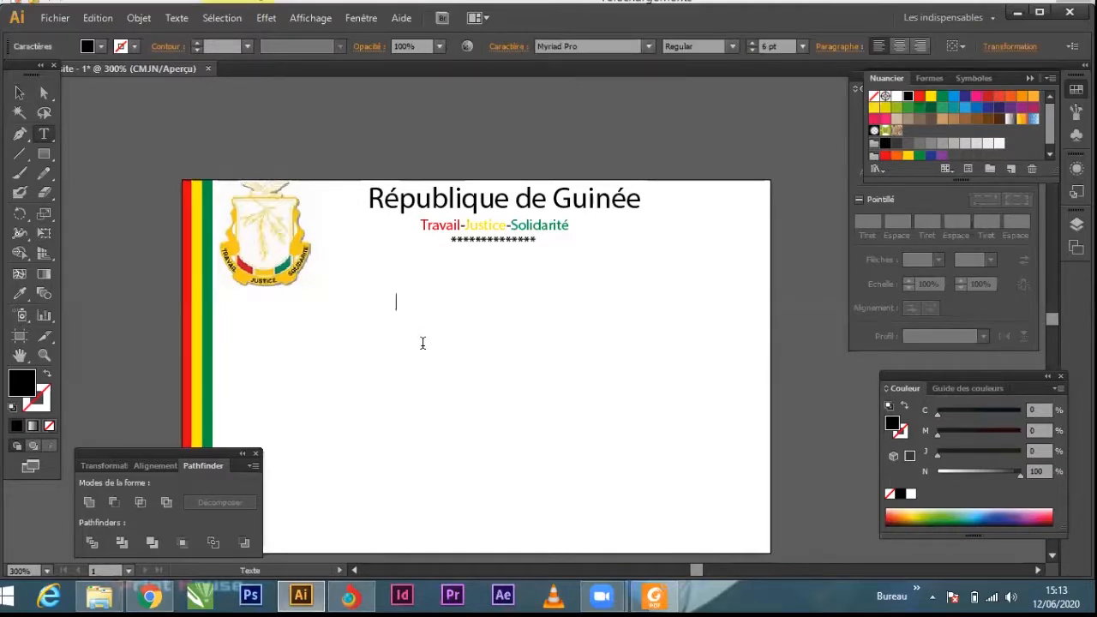
pyautogui.write('AFRICA ET')
pyautogui.press('BackSpace')
pyautogui.write('LITE')
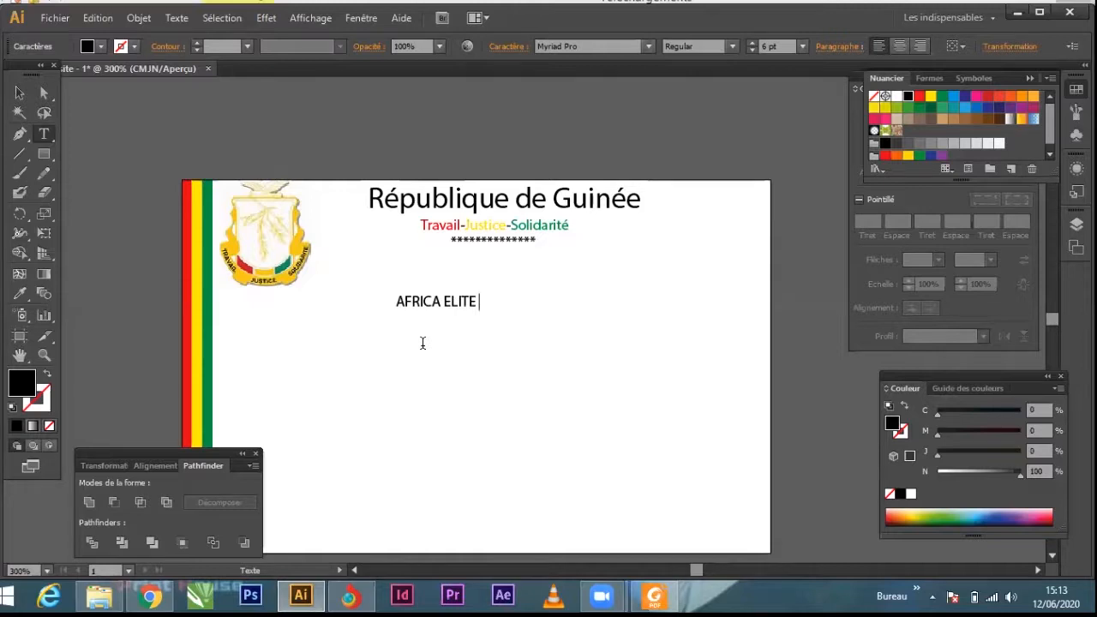
pyautogui.write(' CONSU')
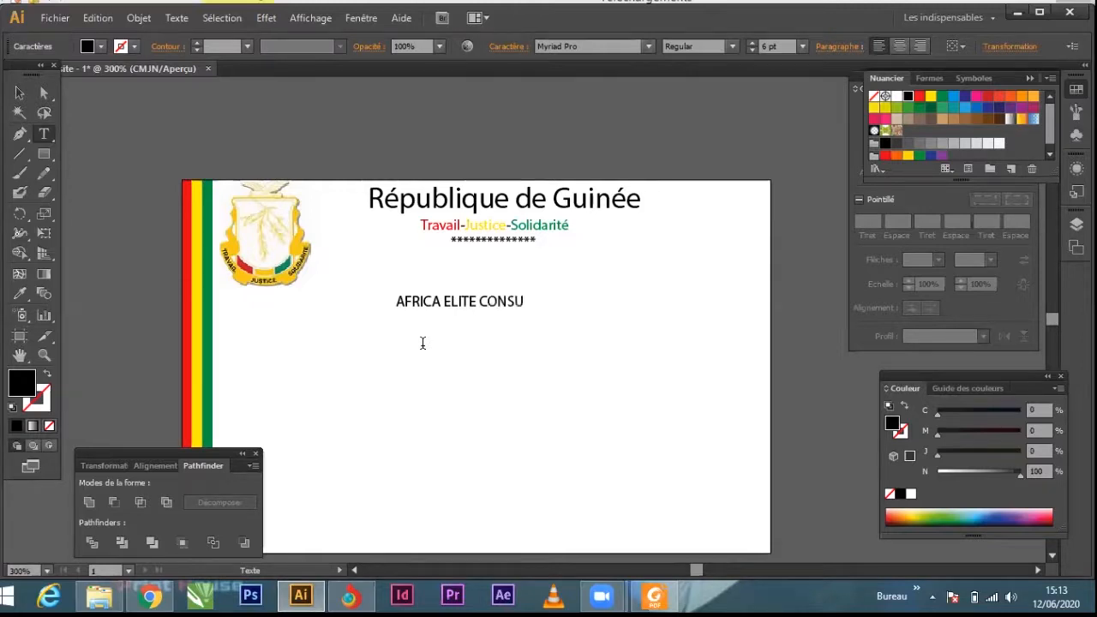
pyautogui.write('LTING')
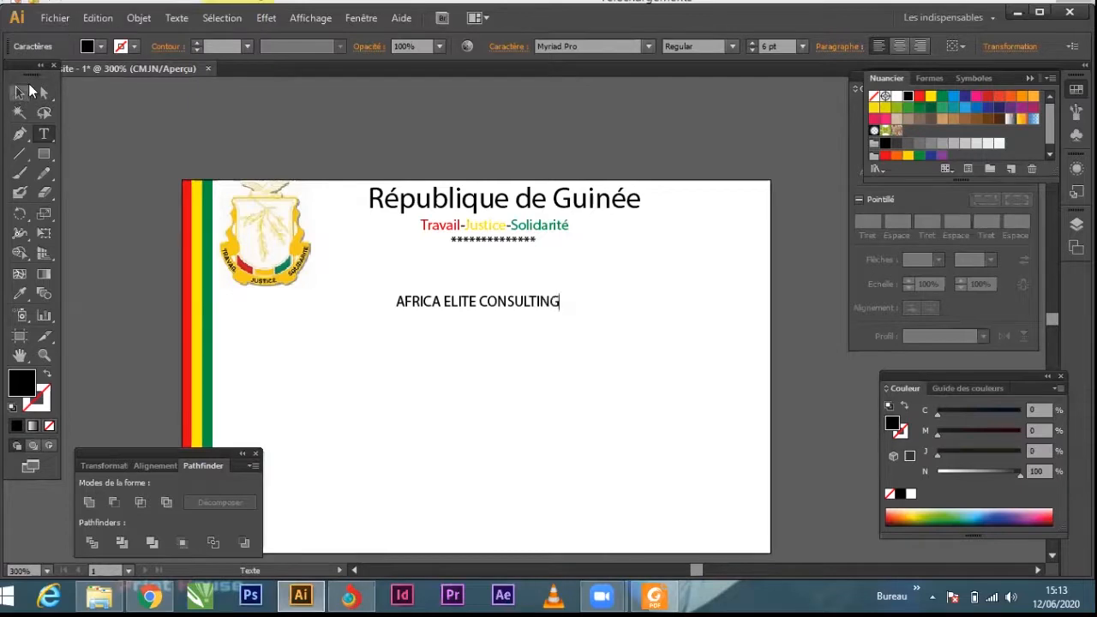
pyautogui.click(26, 90)
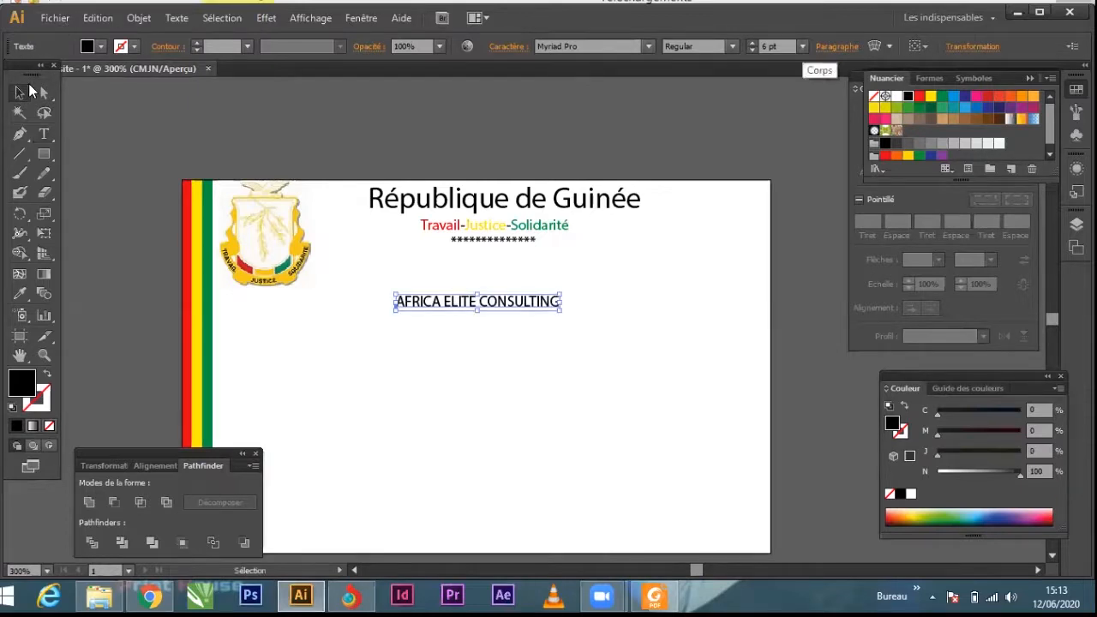
# Step: Set the "AFRICA ELITE CONSULTING" line to 15 pt and move it left so it fits within the card
pyautogui.click(802, 46)
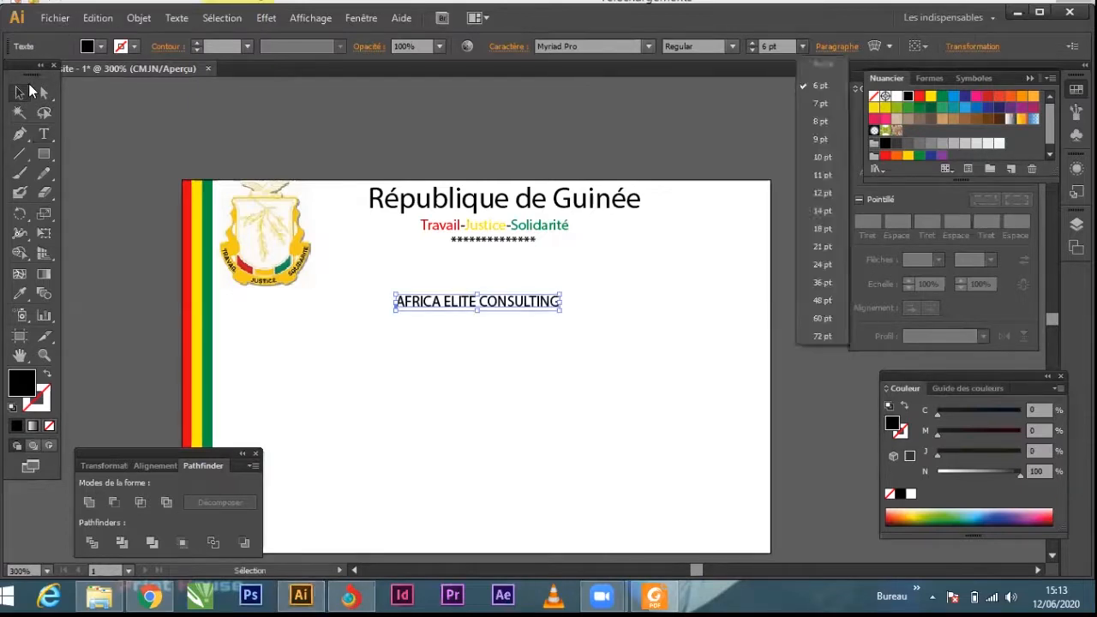
pyautogui.click(823, 206)
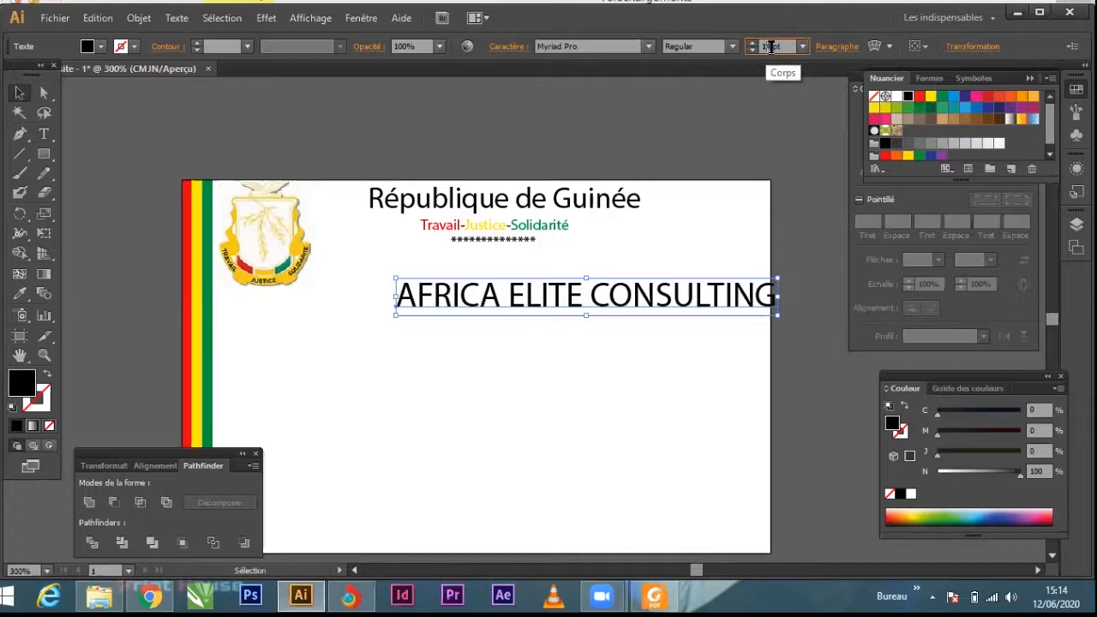
pyautogui.write('1')
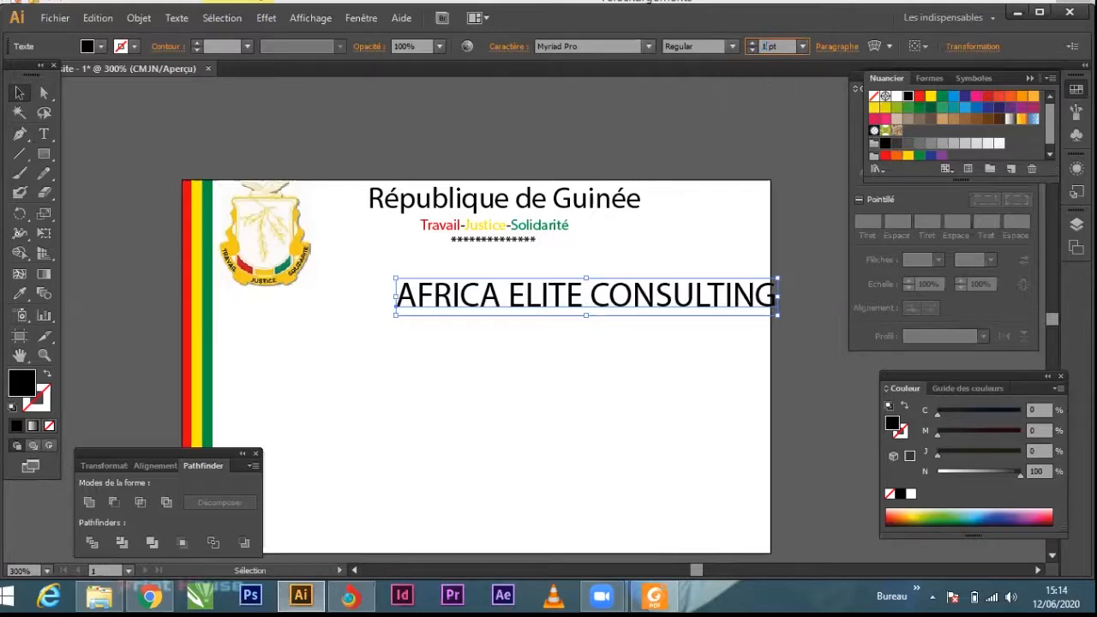
pyautogui.write('5')
pyautogui.press('Return')
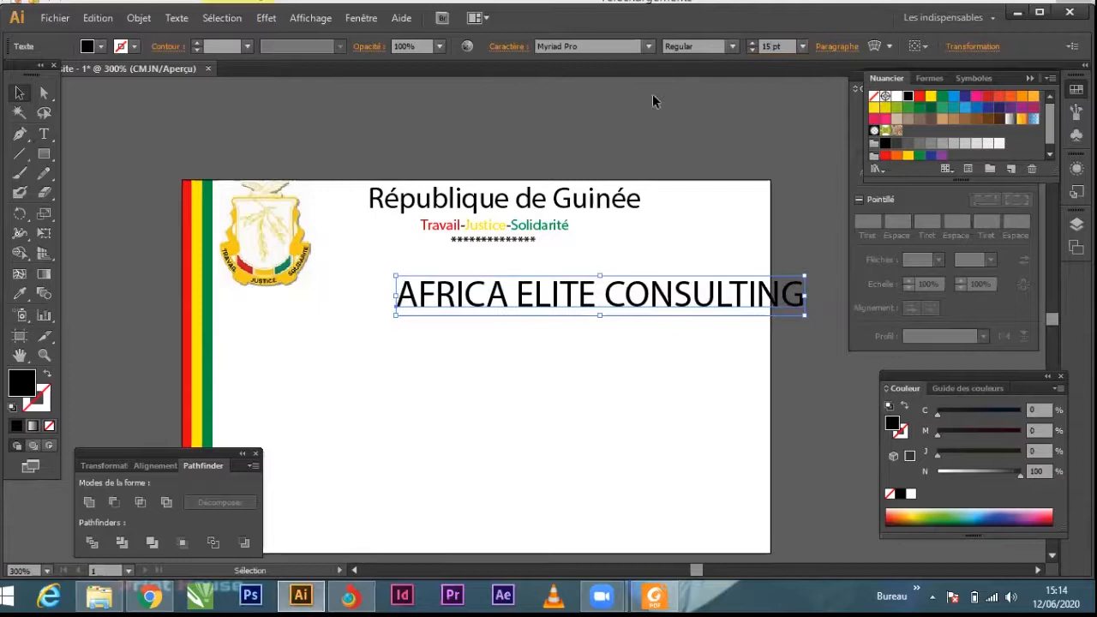
pyautogui.click(18, 91)
pyautogui.moveTo(581, 295); pyautogui.dragTo(497, 293)
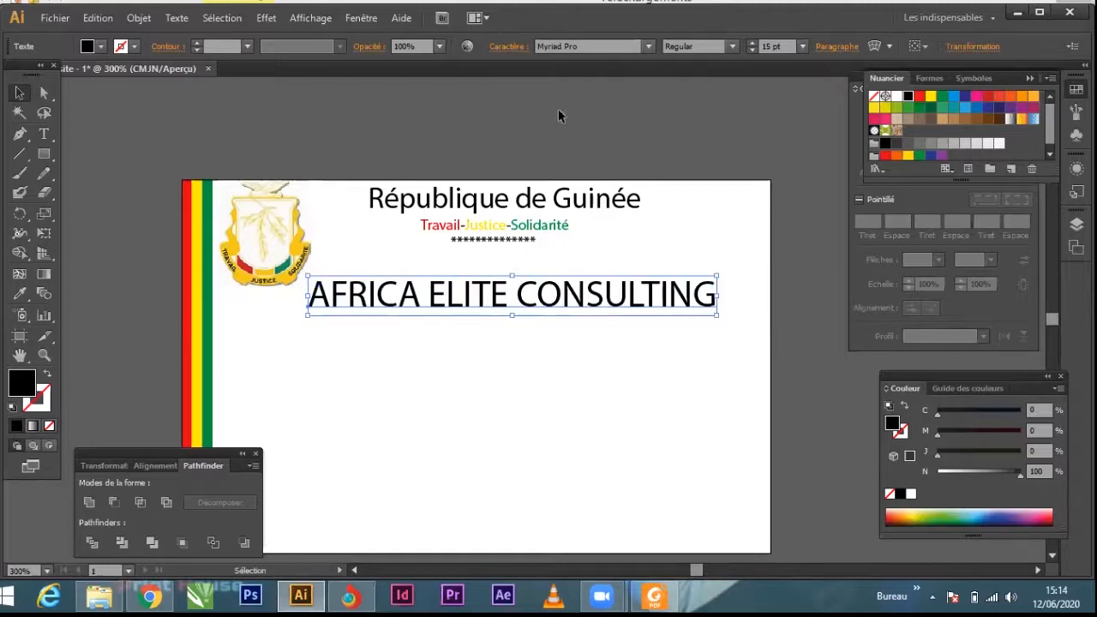
# Step: Change the font of the "AFRICA ELITE CONSULTING" line to News706 BT Bold
pyautogui.click(581, 45)
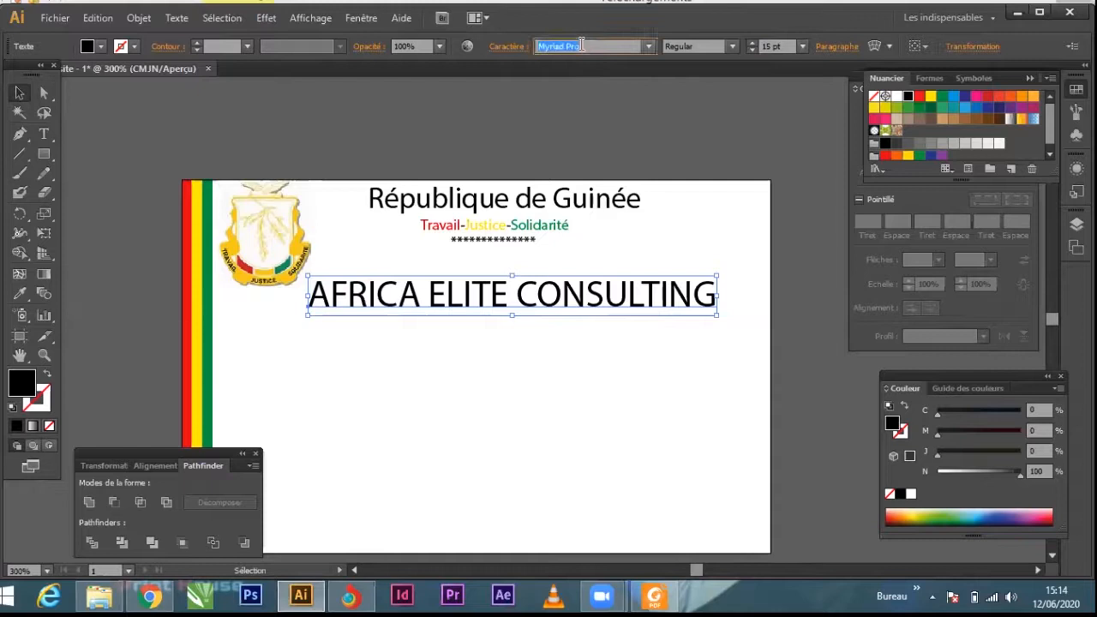
pyautogui.click(650, 49)
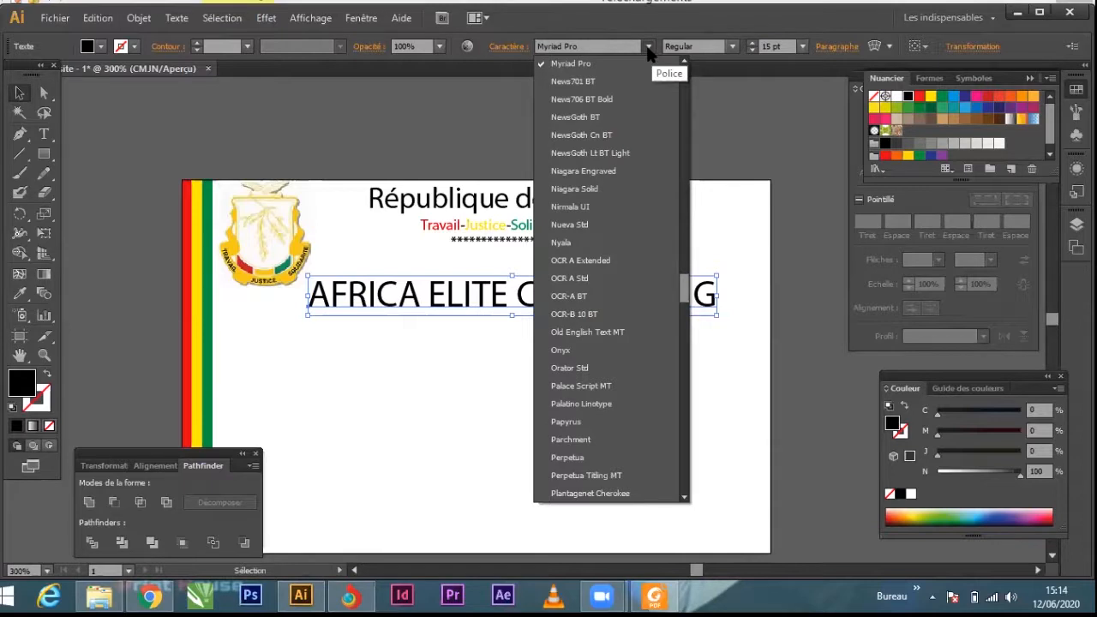
pyautogui.click(649, 49)
pyautogui.click(578, 44)
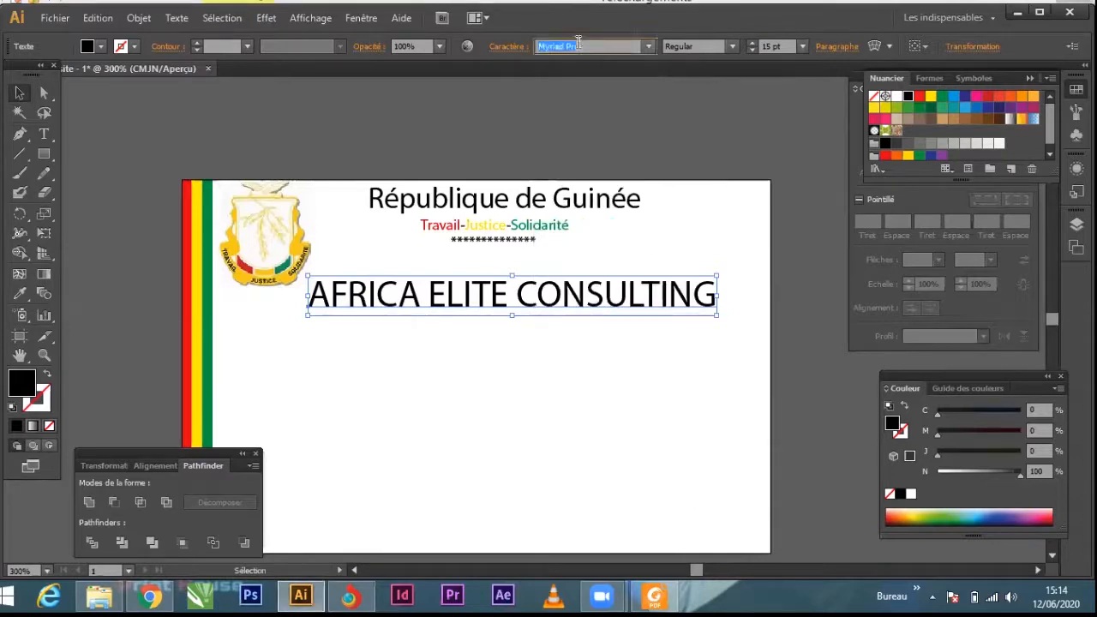
pyautogui.press('Down')
pyautogui.press('Down')
pyautogui.press('Down')
pyautogui.press('Down')
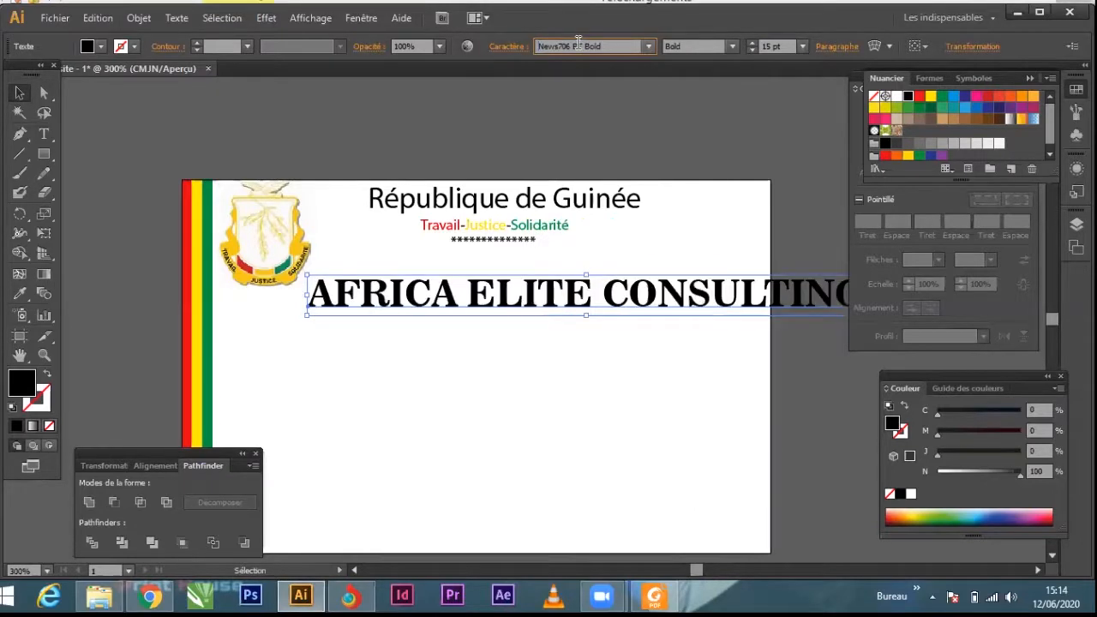
pyautogui.press('Return')
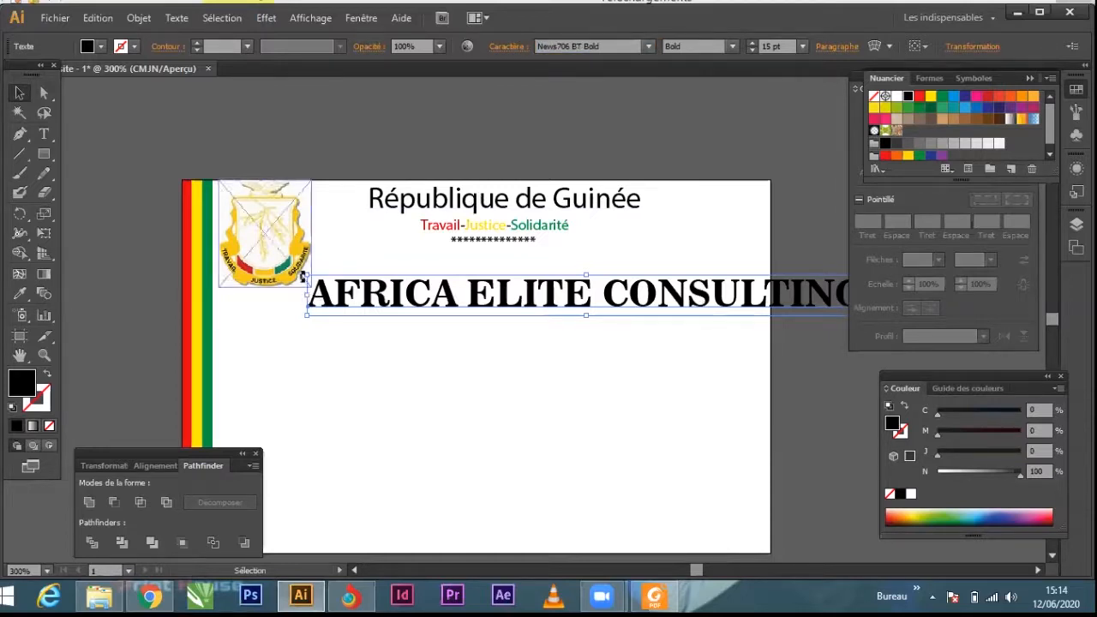
# Step: Scale the "AFRICA ELITE CONSULTING" line down to about 9,78 pt and place it beneath the asterisks
pyautogui.moveTo(305, 277); pyautogui.dragTo(476, 319)
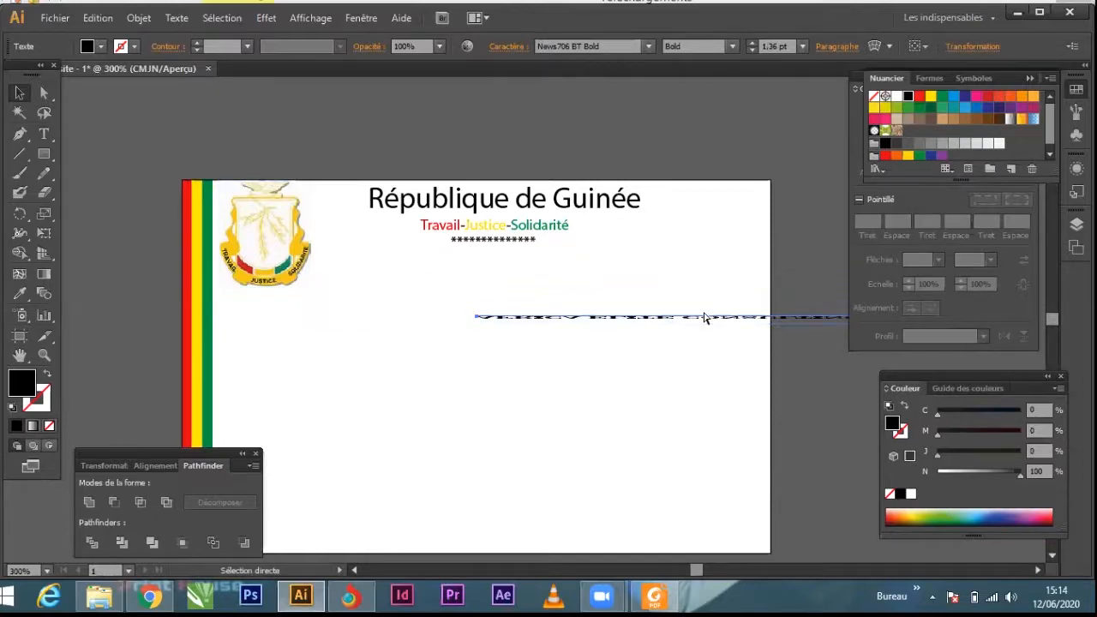
pyautogui.hotkey('ctrl', 'z')
pyautogui.moveTo(719, 300); pyautogui.dragTo(572, 315)
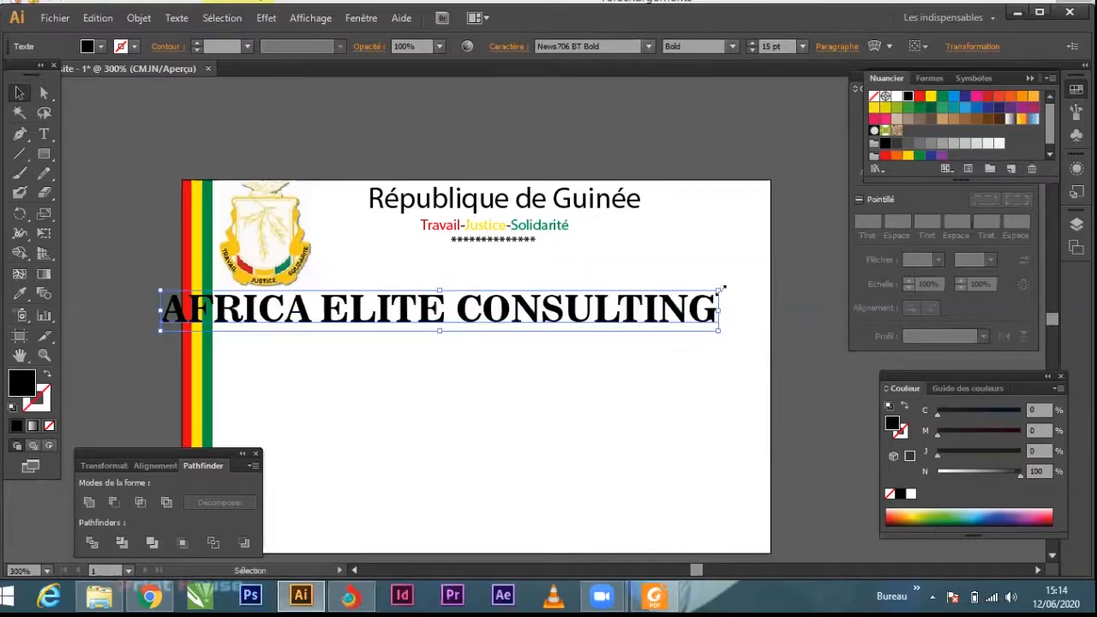
pyautogui.moveTo(720, 290); pyautogui.dragTo(622, 290)
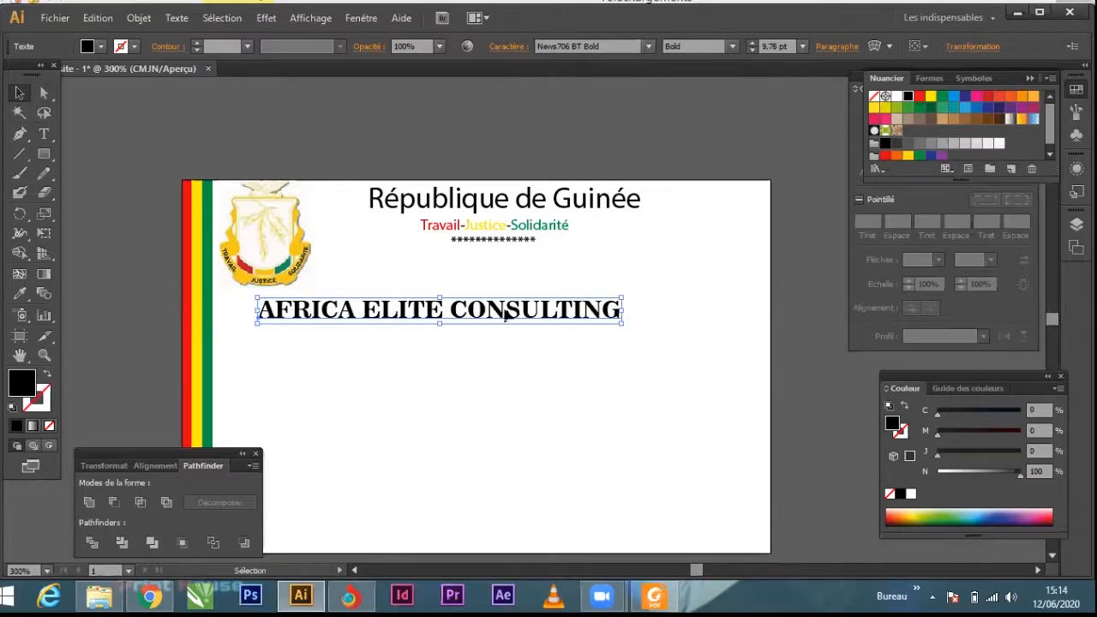
pyautogui.moveTo(504, 315); pyautogui.dragTo(542, 291)
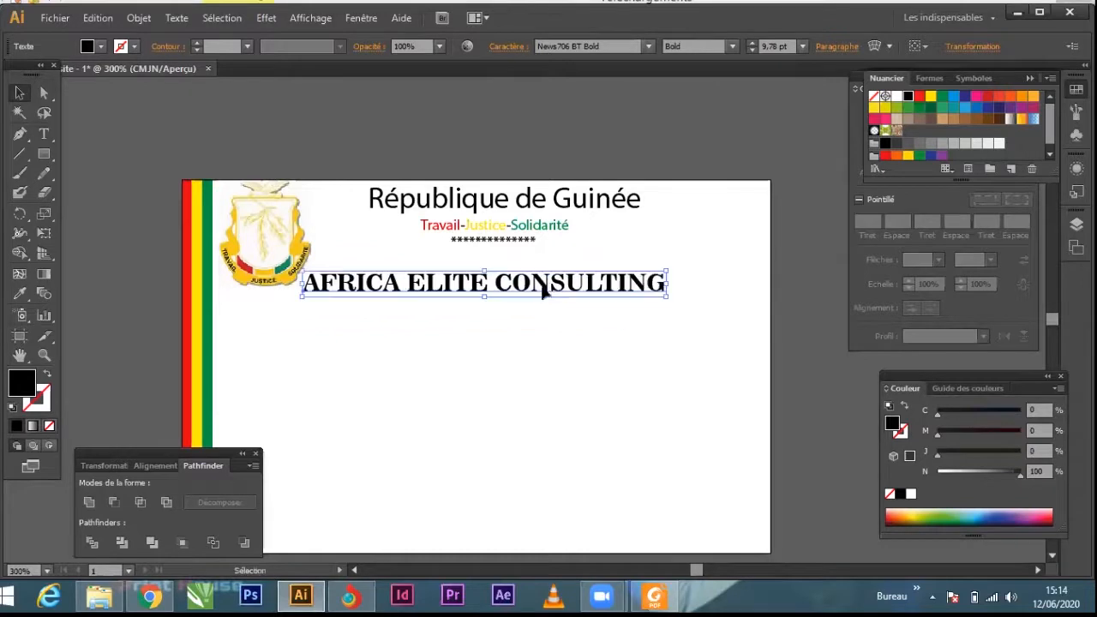
# Step: Set the company name to 14 pt, narrow it horizontally to fit the card, and shift it slightly left and down
pyautogui.click(802, 46)
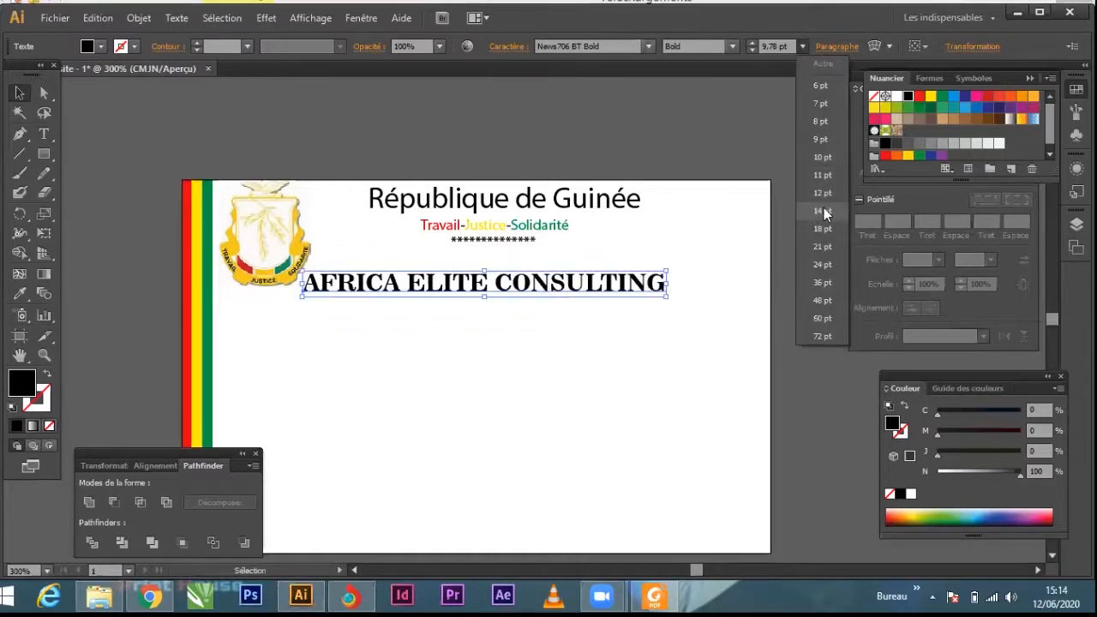
pyautogui.click(823, 210)
pyautogui.moveTo(822, 281); pyautogui.dragTo(713, 283)
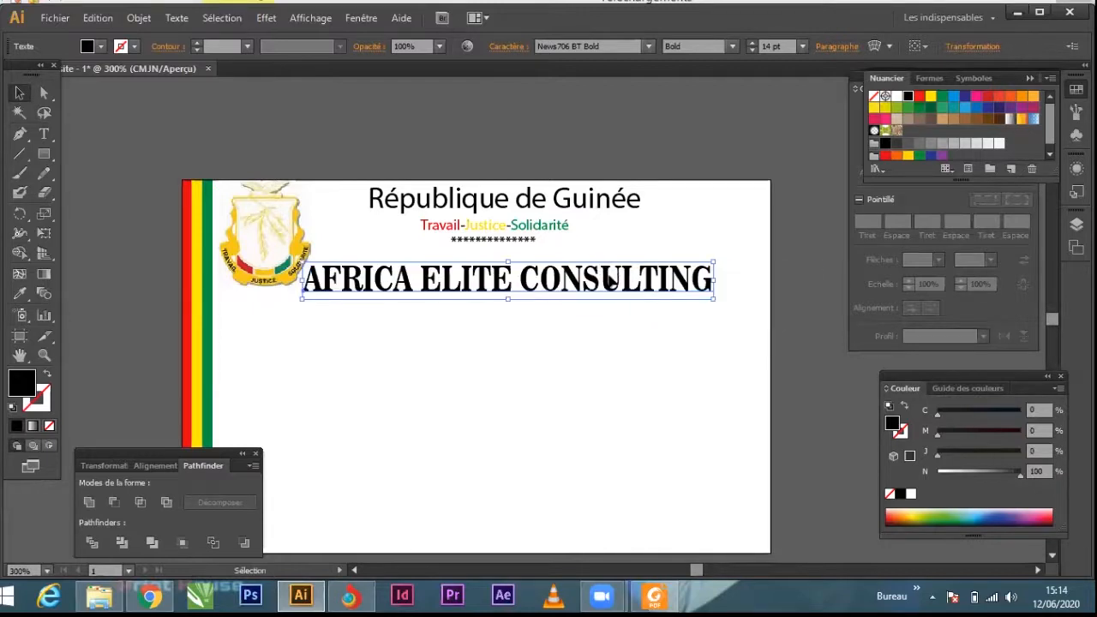
pyautogui.moveTo(579, 288); pyautogui.dragTo(566, 297)
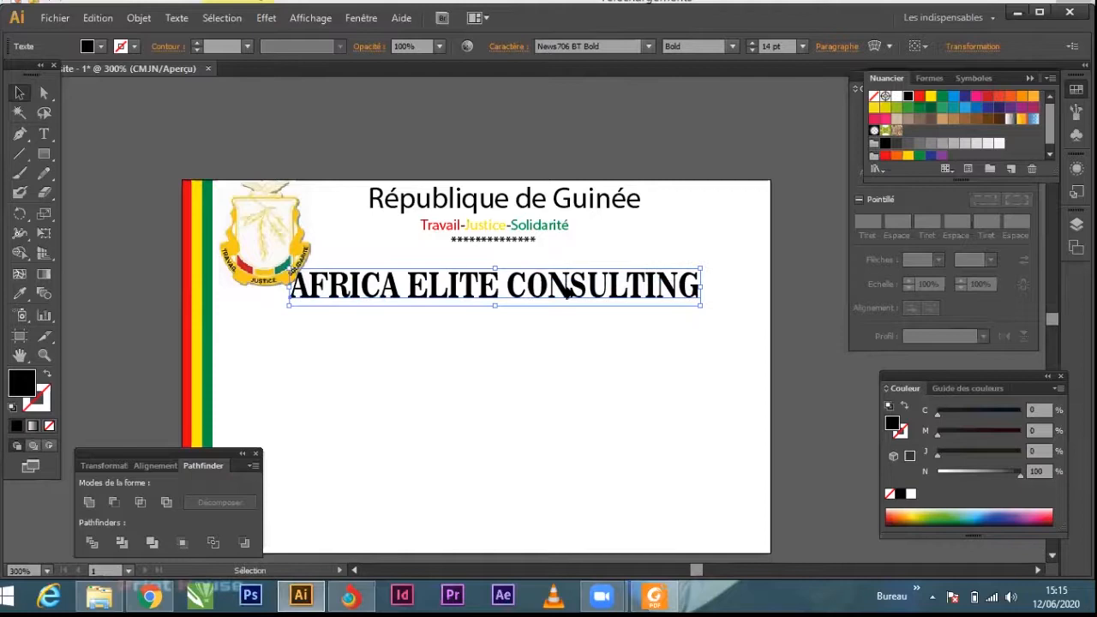
pyautogui.click(572, 369)
# Step: Add the cardholder's full name as a text line beneath the company name and shift it slightly left
pyautogui.scroll(-2, 500, 318)
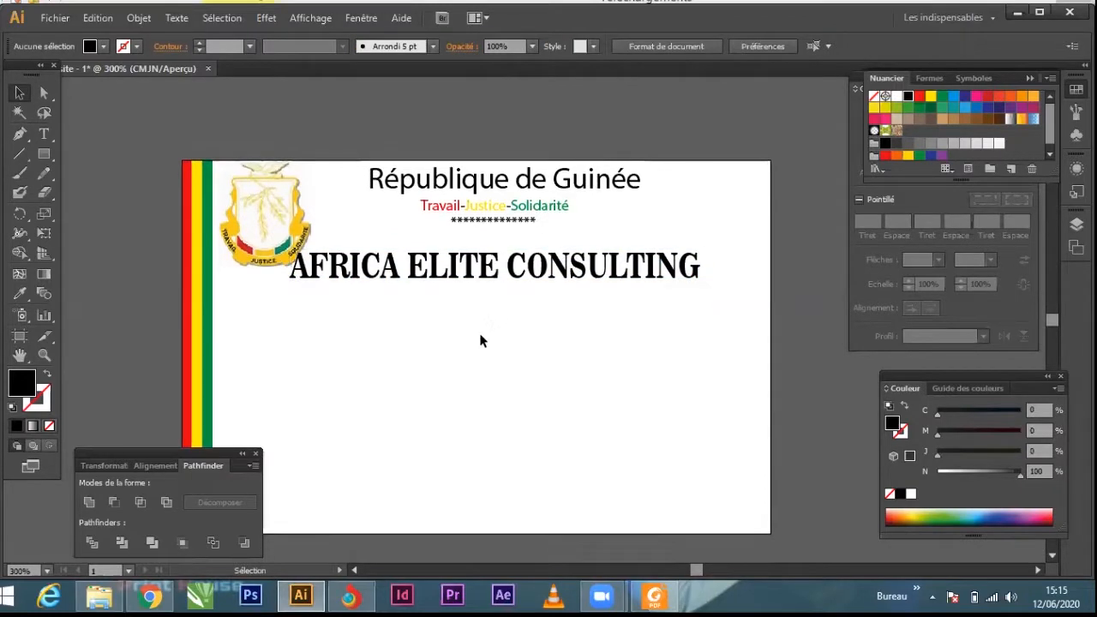
pyautogui.click(44, 136)
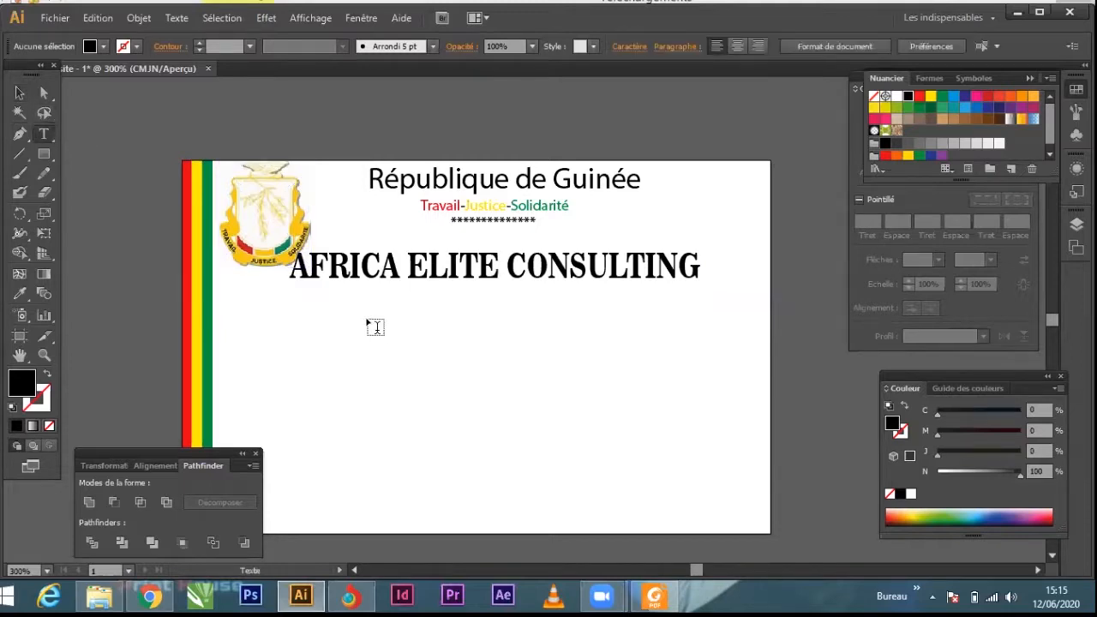
pyautogui.click(371, 320)
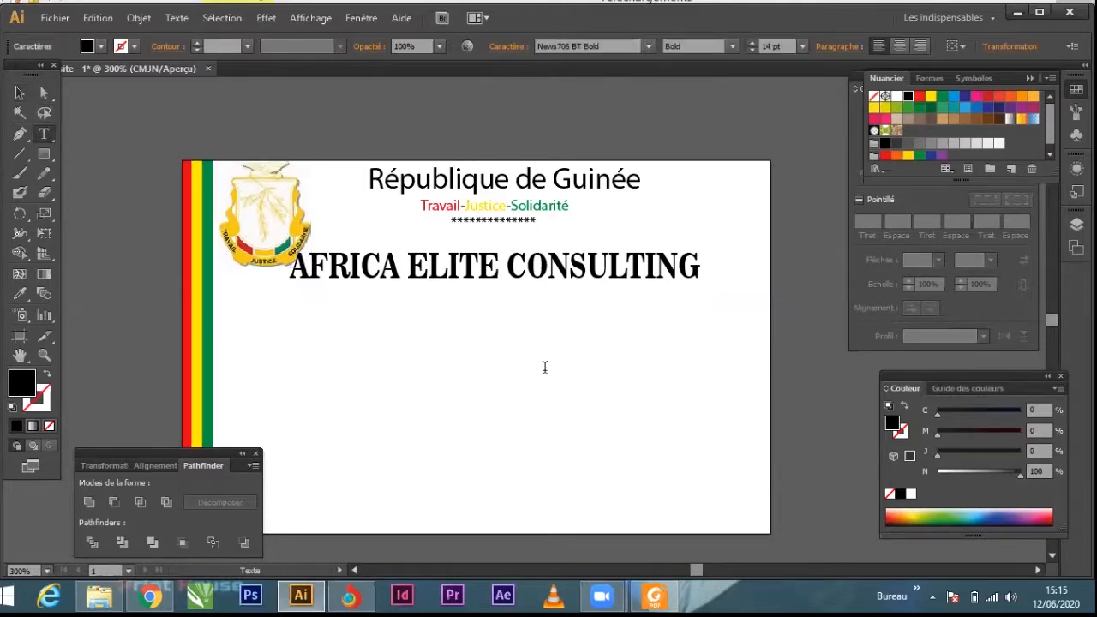
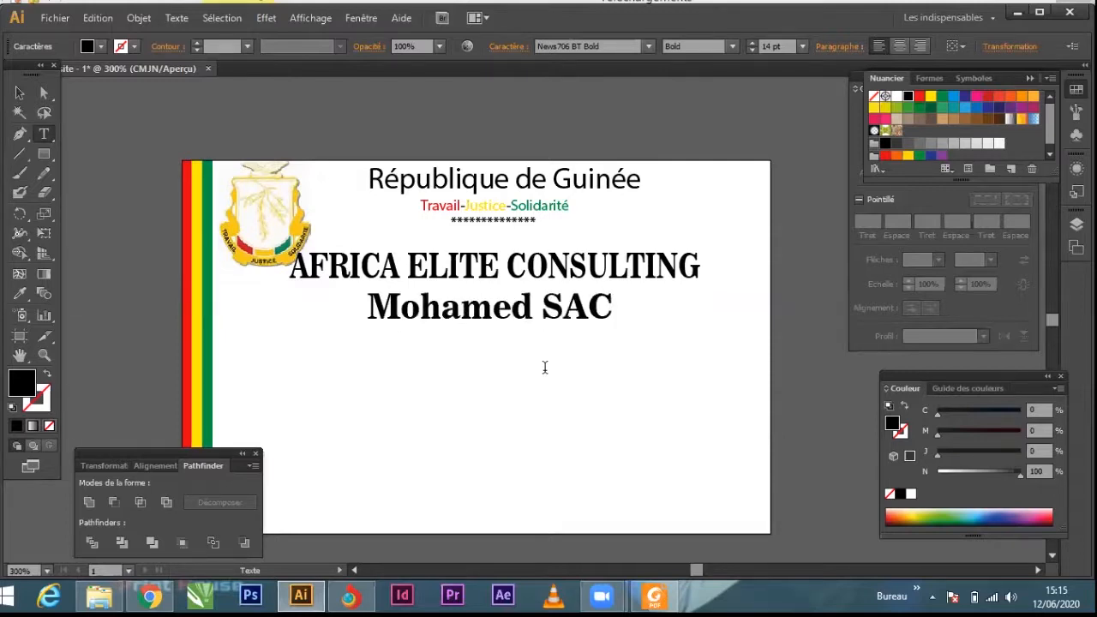
pyautogui.press('Escape')
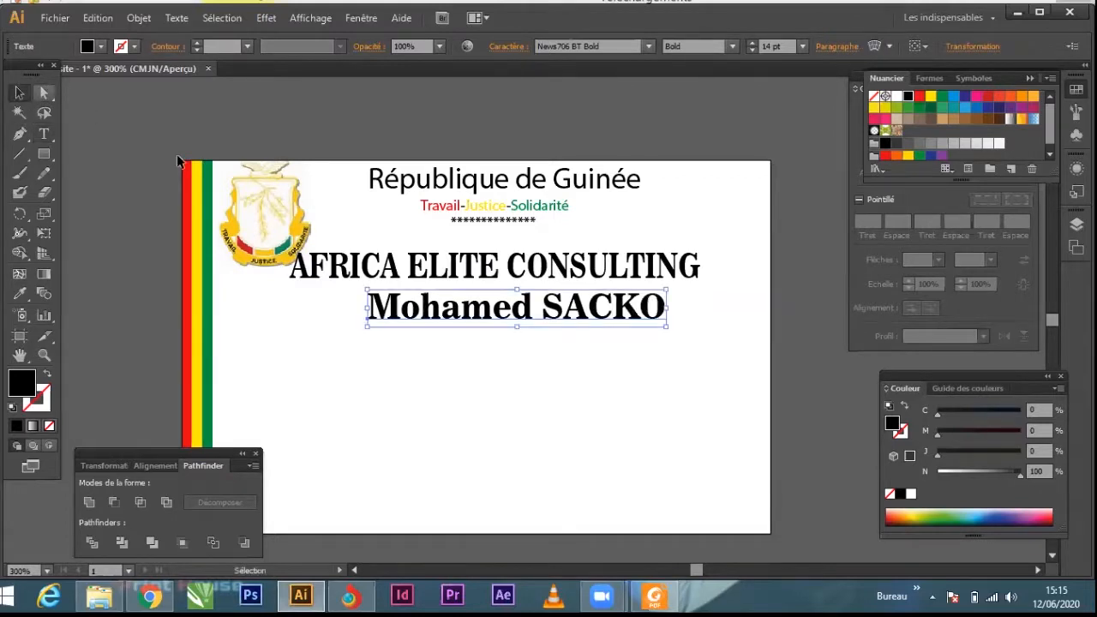
pyautogui.moveTo(528, 310); pyautogui.dragTo(509, 310)
# Step: Change the font of the cardholder's name line to Onyx
pyautogui.click(624, 47)
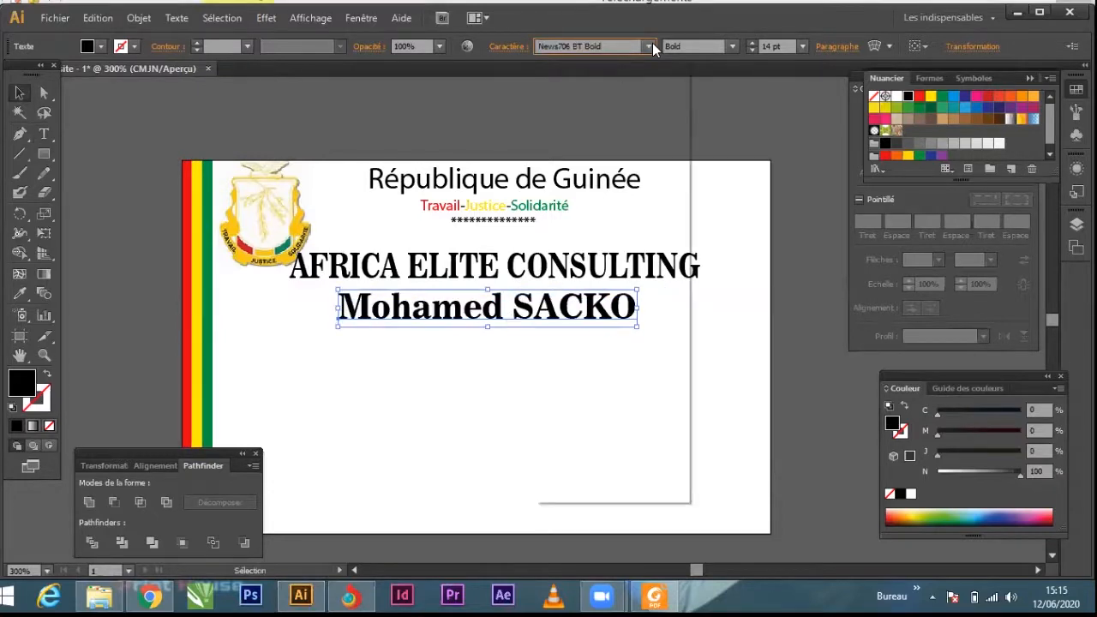
pyautogui.click(649, 47)
pyautogui.scroll(-10, 602, 210)
pyautogui.scroll(-10, 597, 312)
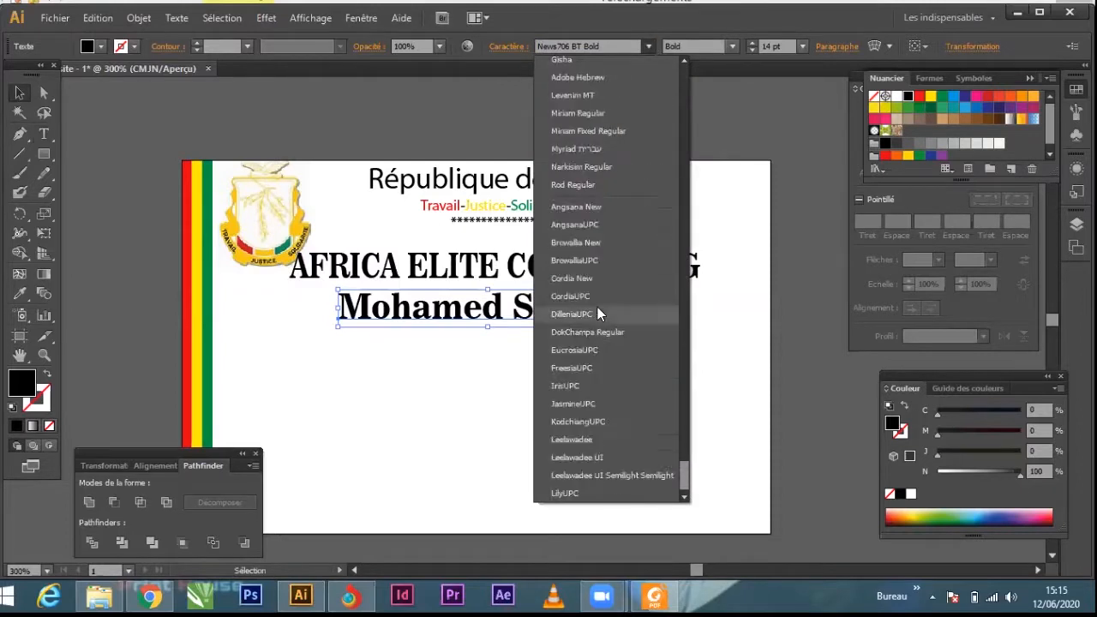
pyautogui.scroll(8, 597, 312)
pyautogui.scroll(10, 598, 306)
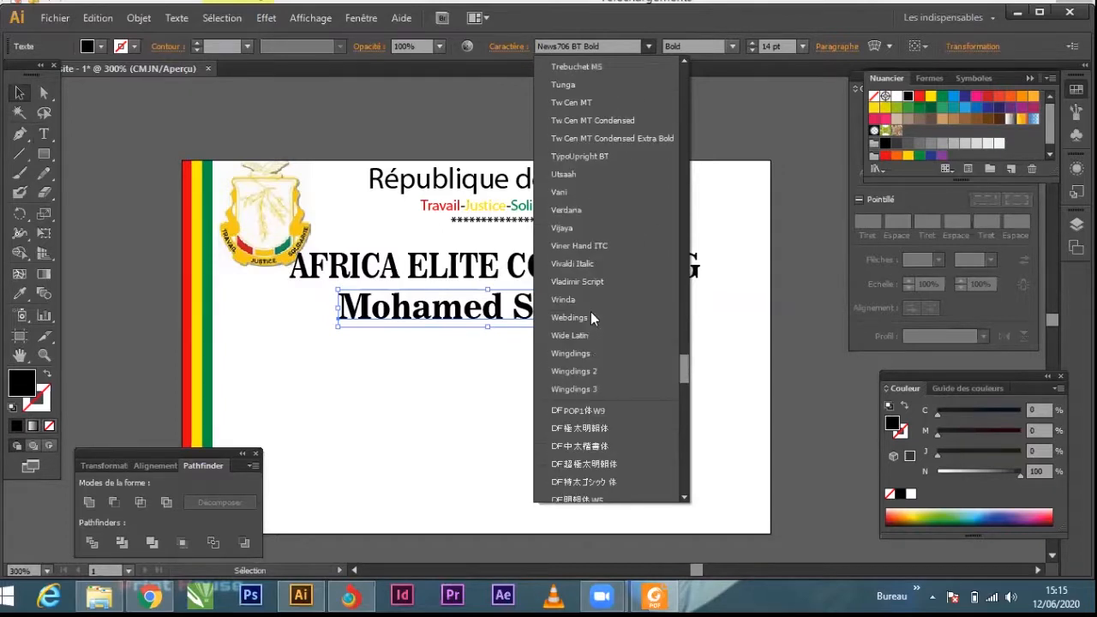
pyautogui.scroll(10, 590, 314)
pyautogui.scroll(8, 590, 320)
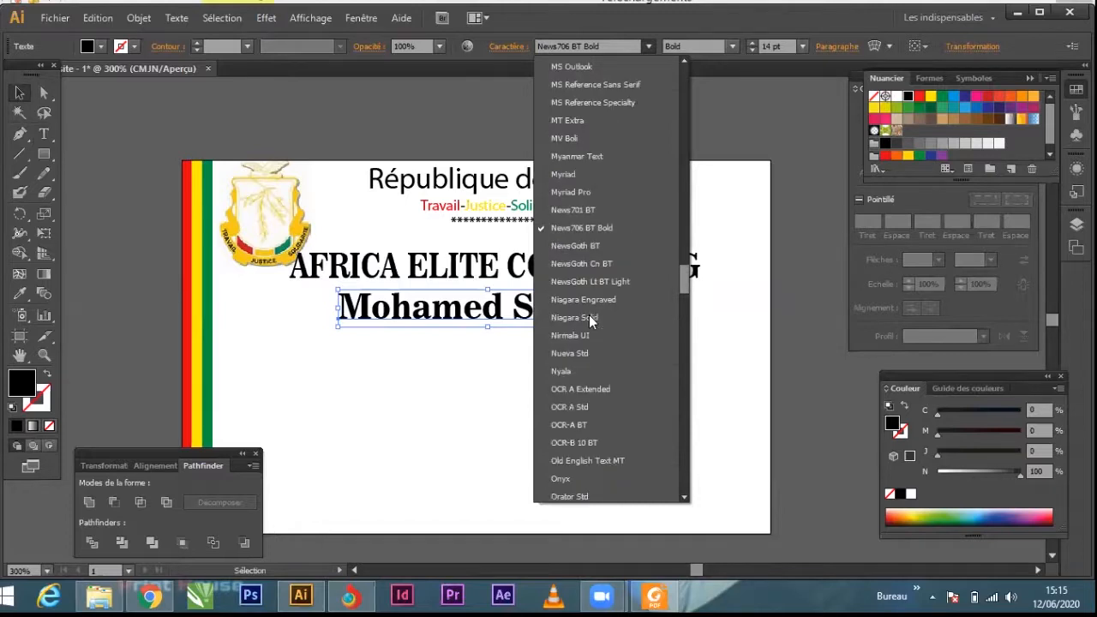
pyautogui.scroll(3, 602, 323)
pyautogui.scroll(-3, 600, 327)
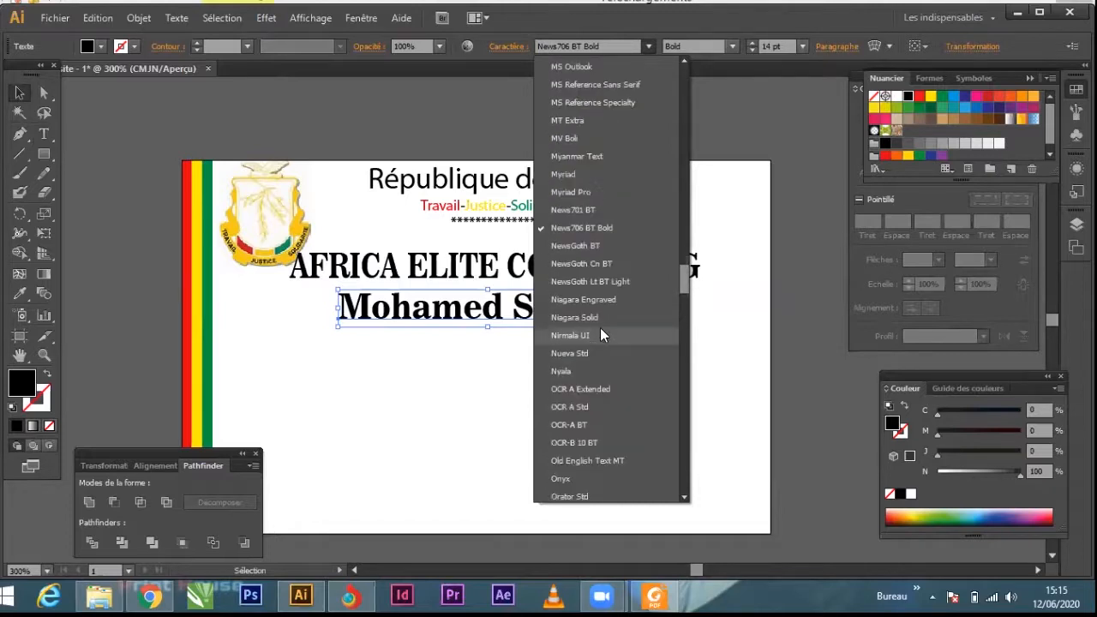
pyautogui.click(581, 478)
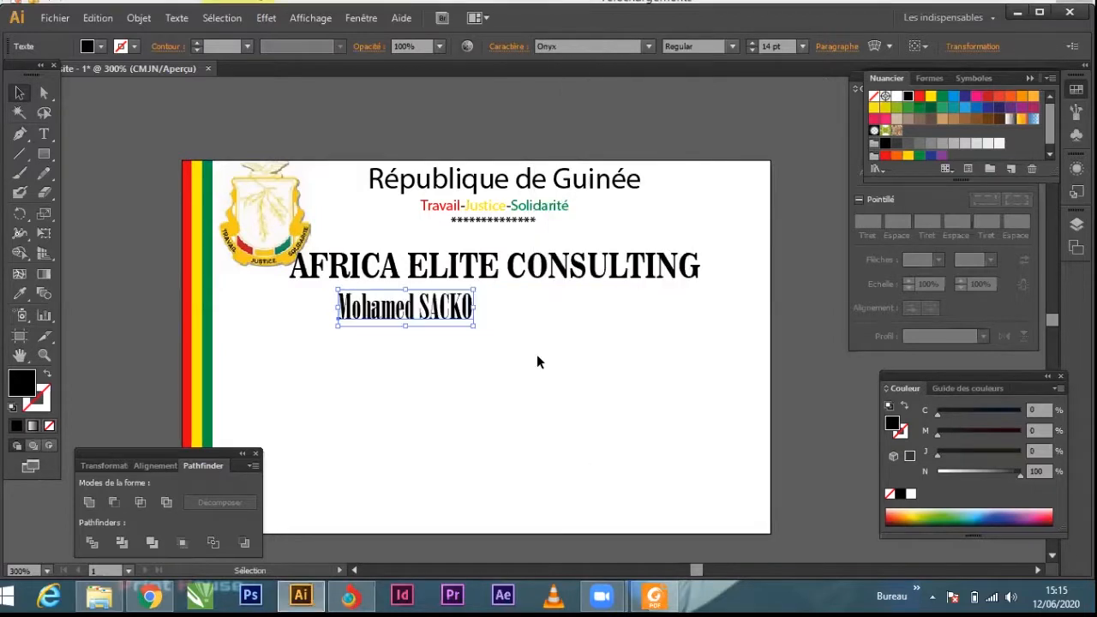
# Step: Stretch the cardholder's name line horizontally to about twice its width and nudge it slightly down
pyautogui.moveTo(479, 306); pyautogui.dragTo(603, 310)
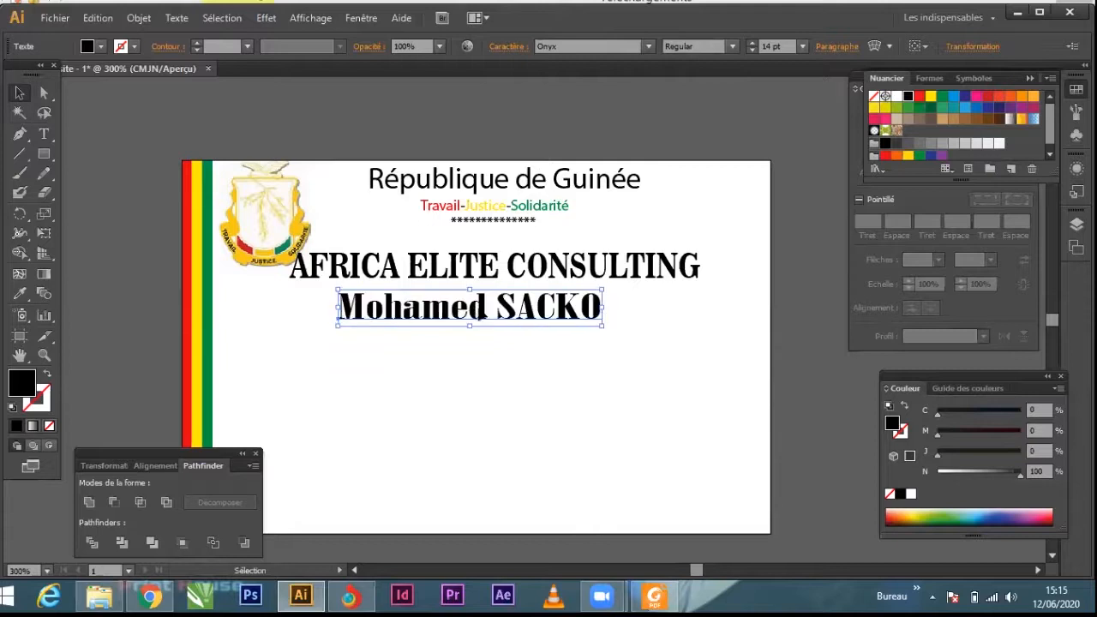
pyautogui.moveTo(478, 310); pyautogui.dragTo(478, 313)
pyautogui.click(480, 364)
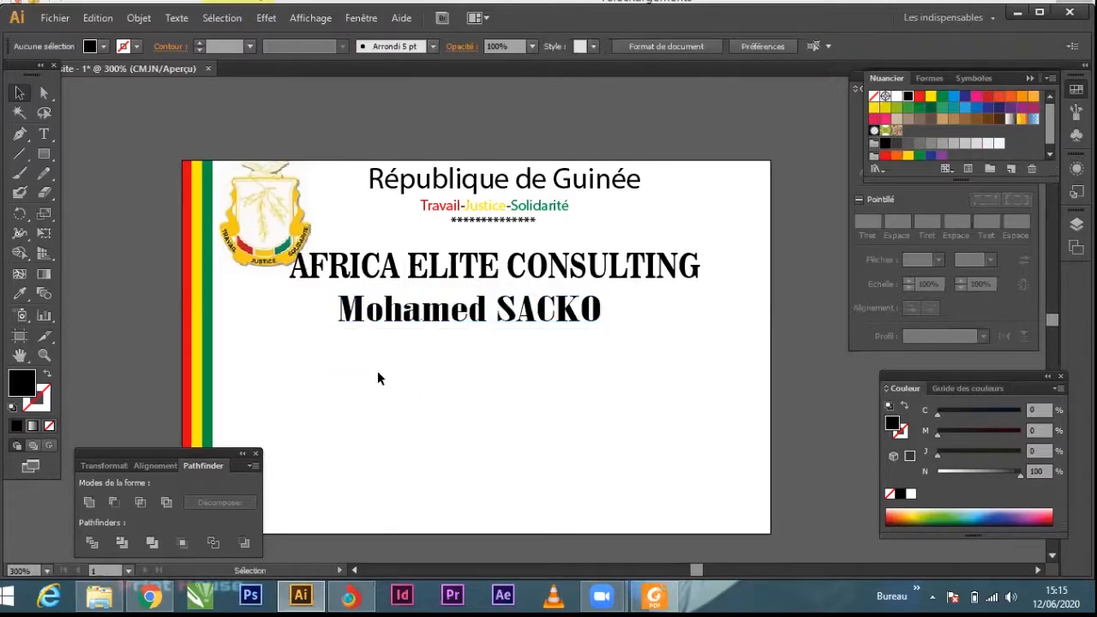
# Step: Add the text line "Directeur Général" beneath the cardholder's name and stretch it horizontally to about one and a half times its width
pyautogui.click(44, 134)
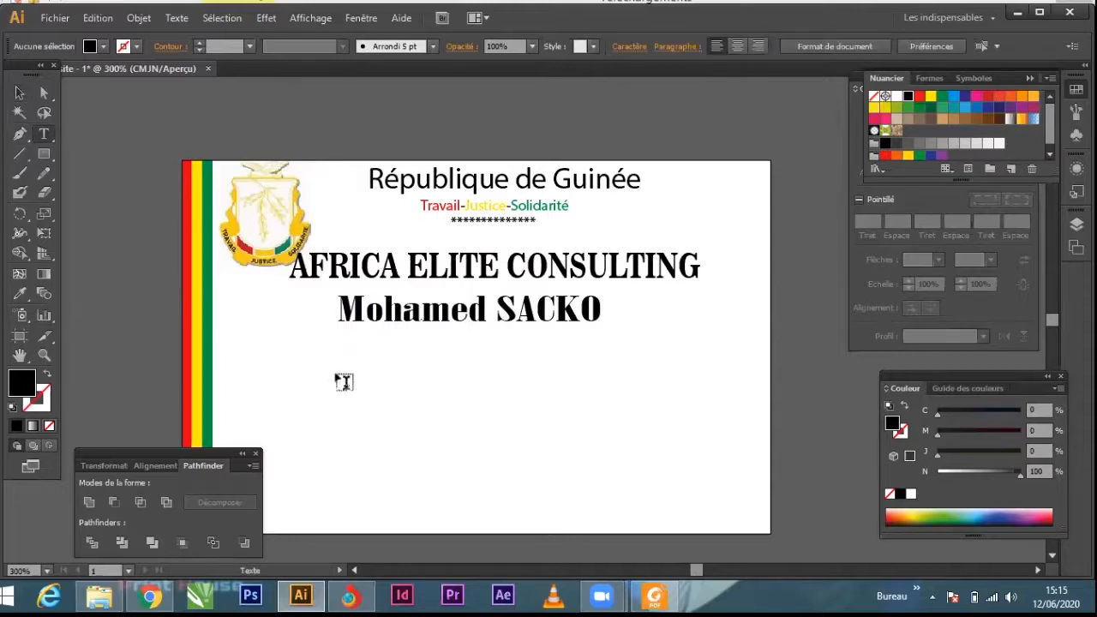
pyautogui.click(351, 360)
pyautogui.write('Direct')
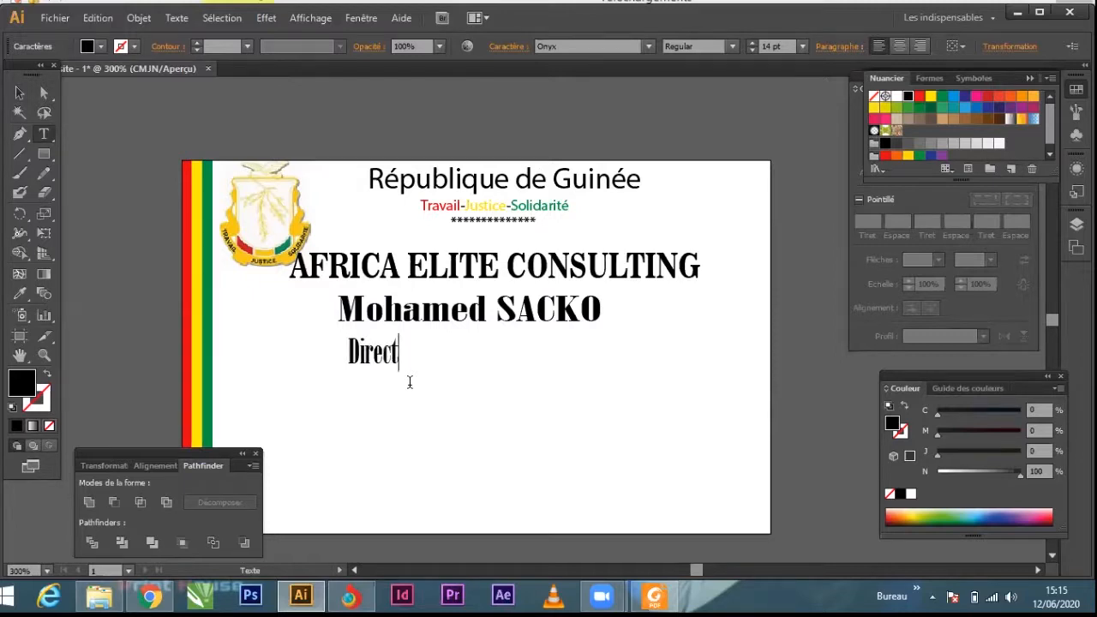
pyautogui.write('eur Général')
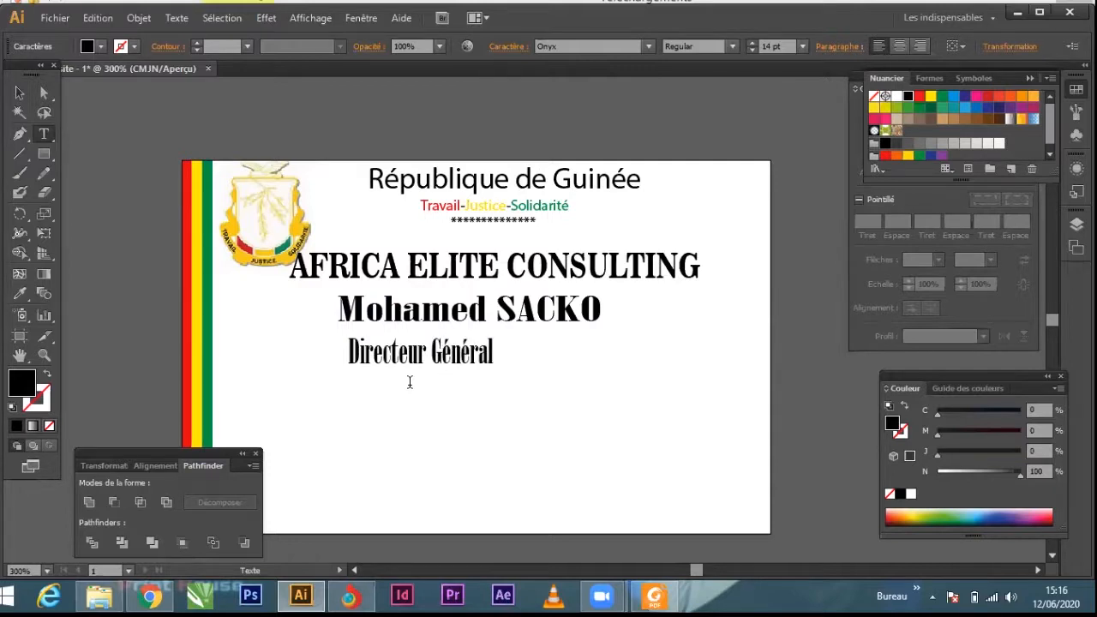
pyautogui.click(19, 93)
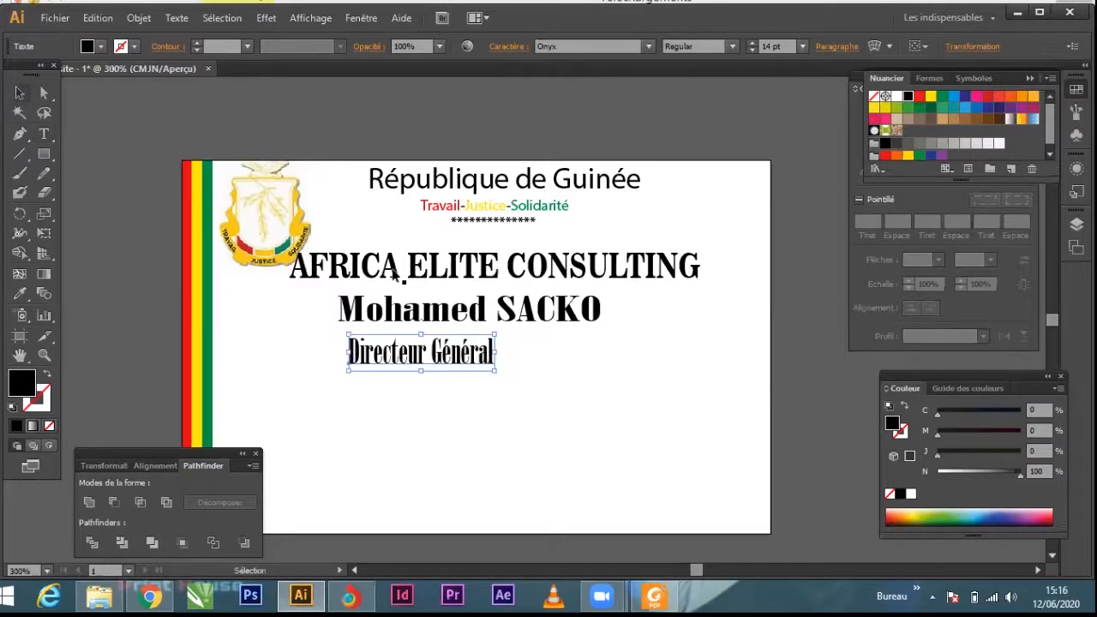
pyautogui.moveTo(496, 351); pyautogui.dragTo(568, 346)
pyautogui.click(394, 429)
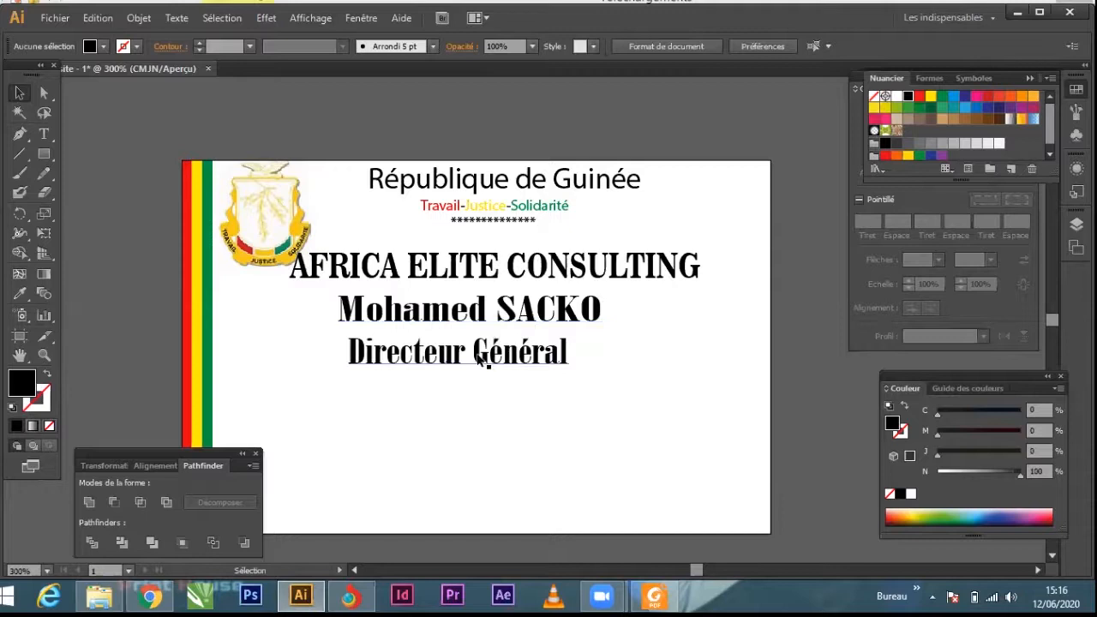
# Step: Move the "Directeur Général" line and the cardholder's name down to leave more space beneath the company name
pyautogui.moveTo(496, 360); pyautogui.dragTo(496, 377)
pyautogui.click(541, 310)
pyautogui.moveTo(542, 310); pyautogui.dragTo(542, 314)
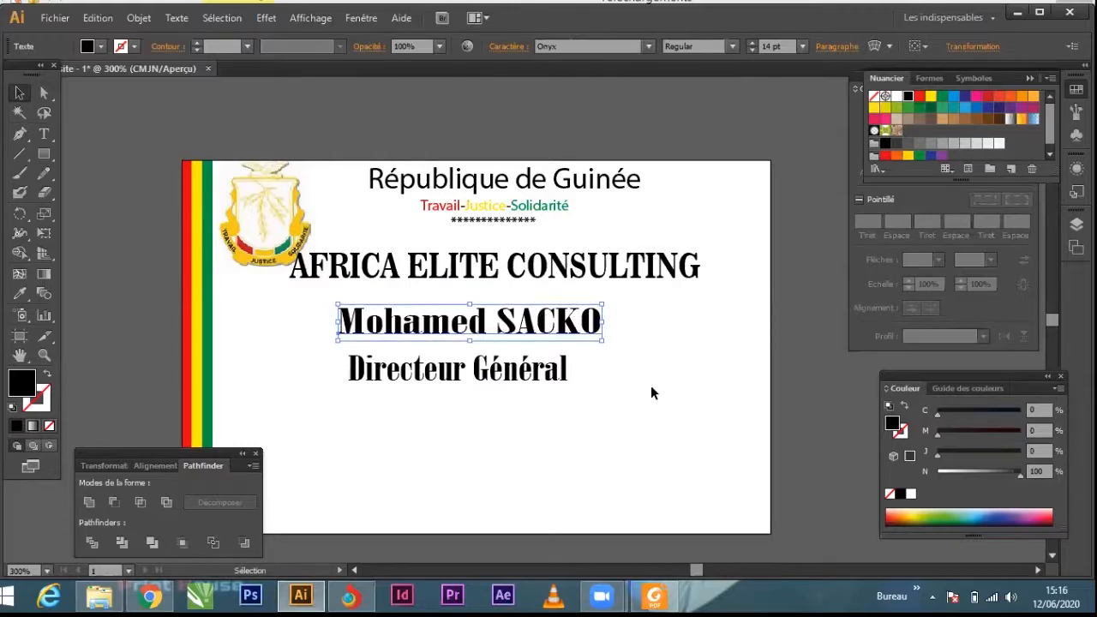
pyautogui.click(457, 406)
# Step: Add a two-line text with the cardholder's two phone numbers at the lower left of the card
pyautogui.scroll(-5, 634, 360)
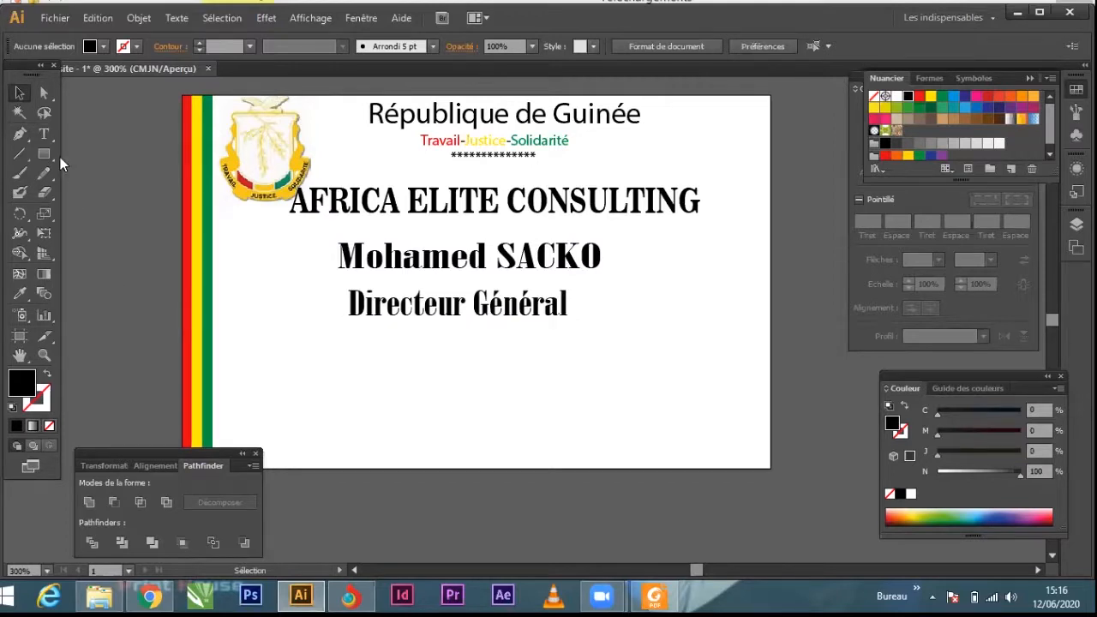
pyautogui.click(49, 136)
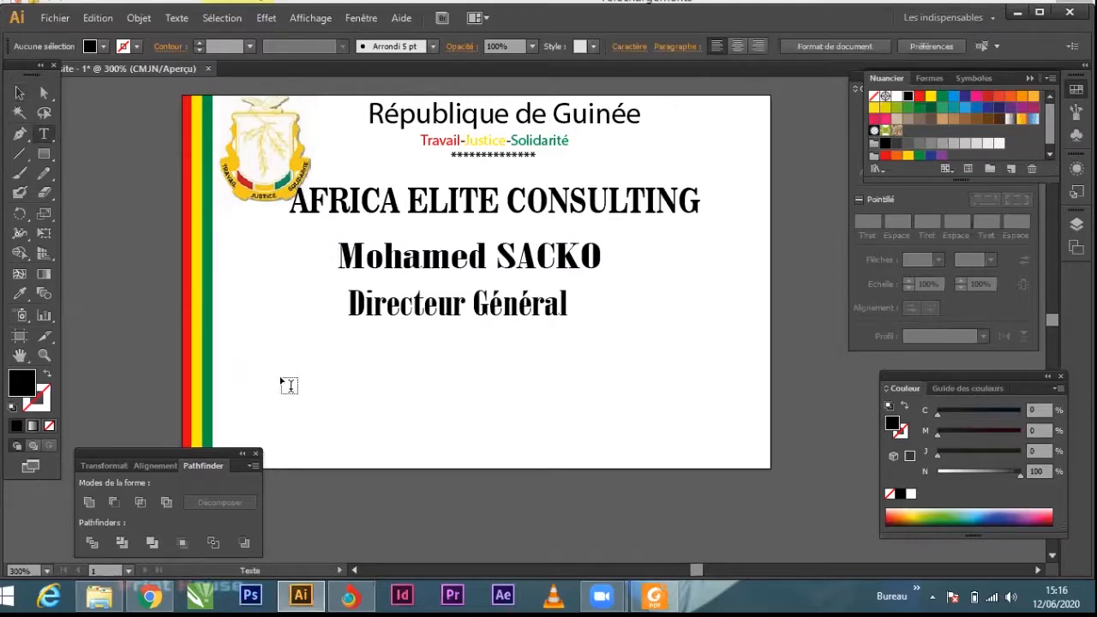
pyautogui.click(286, 372)
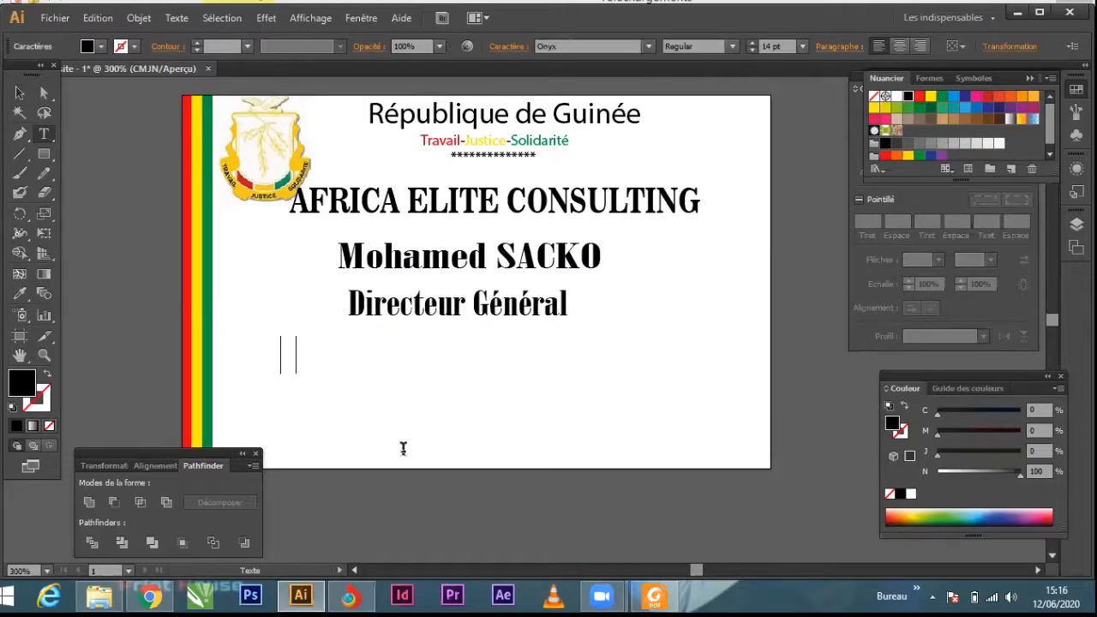
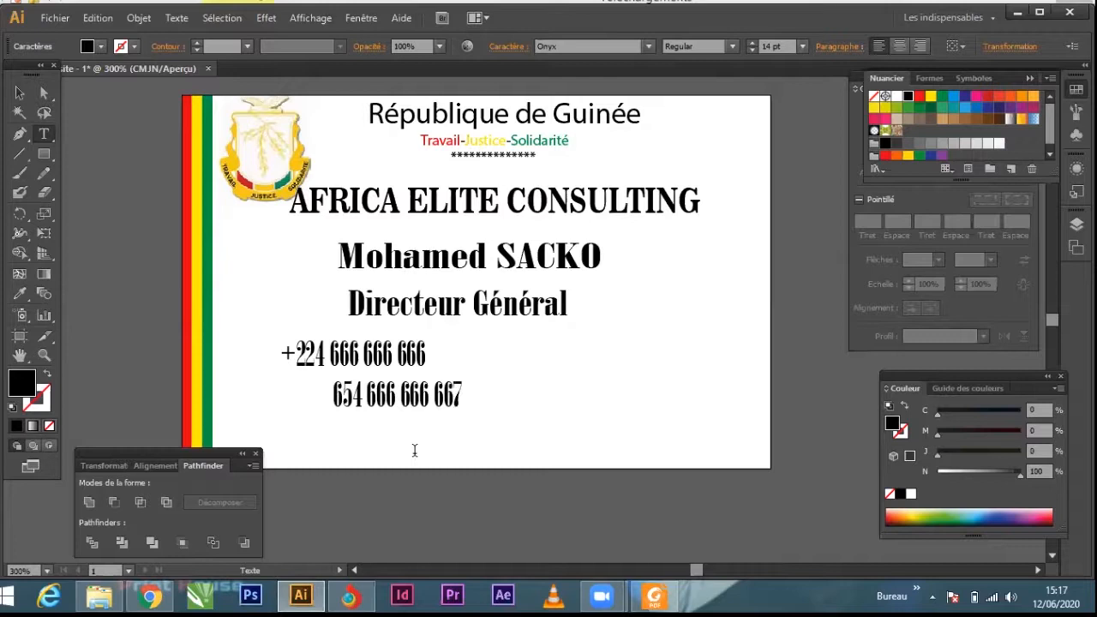
# Step: Remove the extra leading spaces before the second phone number so its end lines up with the first number
pyautogui.click(330, 395)
pyautogui.press('BackSpace')
pyautogui.press('BackSpace')
pyautogui.press('BackSpace')
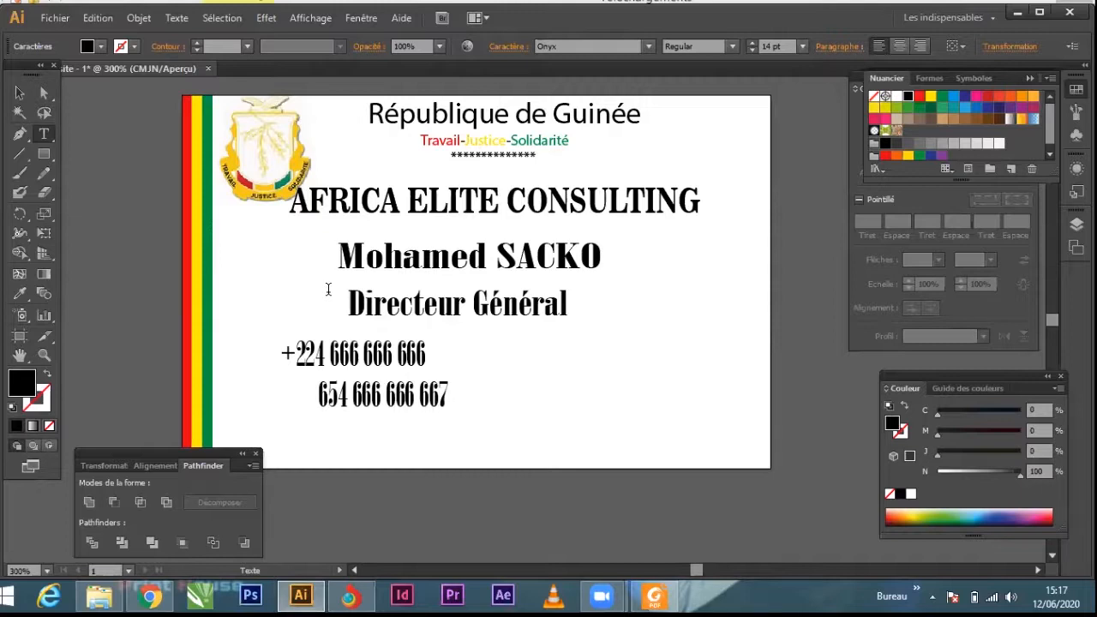
pyautogui.press('BackSpace')
pyautogui.press('BackSpace')
pyautogui.press('BackSpace')
pyautogui.press('BackSpace')
pyautogui.press('BackSpace')
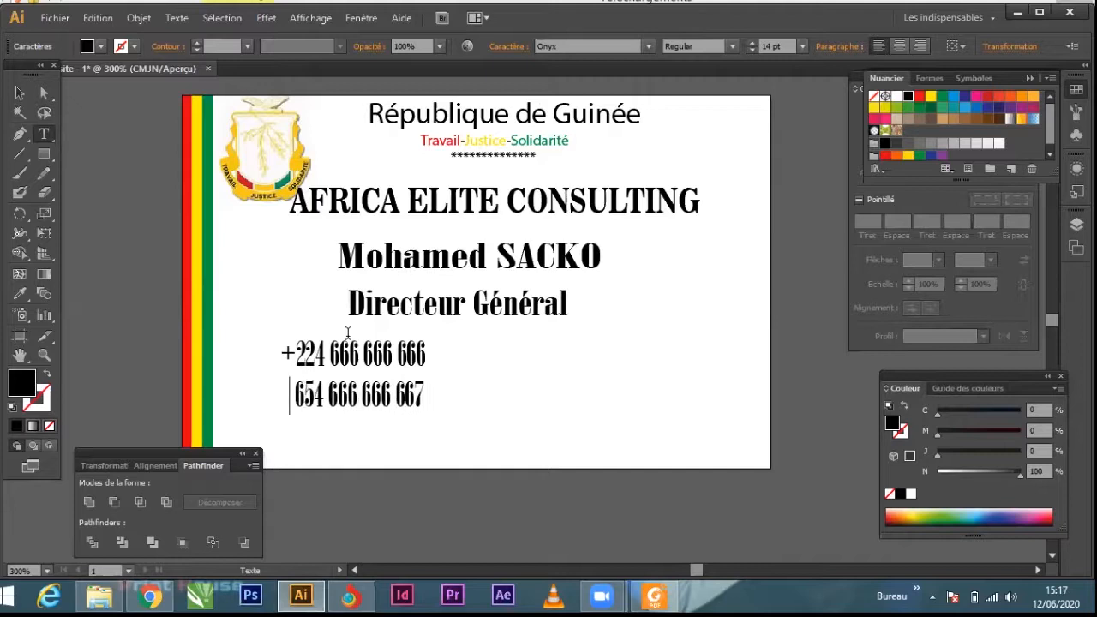
# Step: Reduce the phone number text to 12 pt
pyautogui.click(14, 95)
pyautogui.click(802, 46)
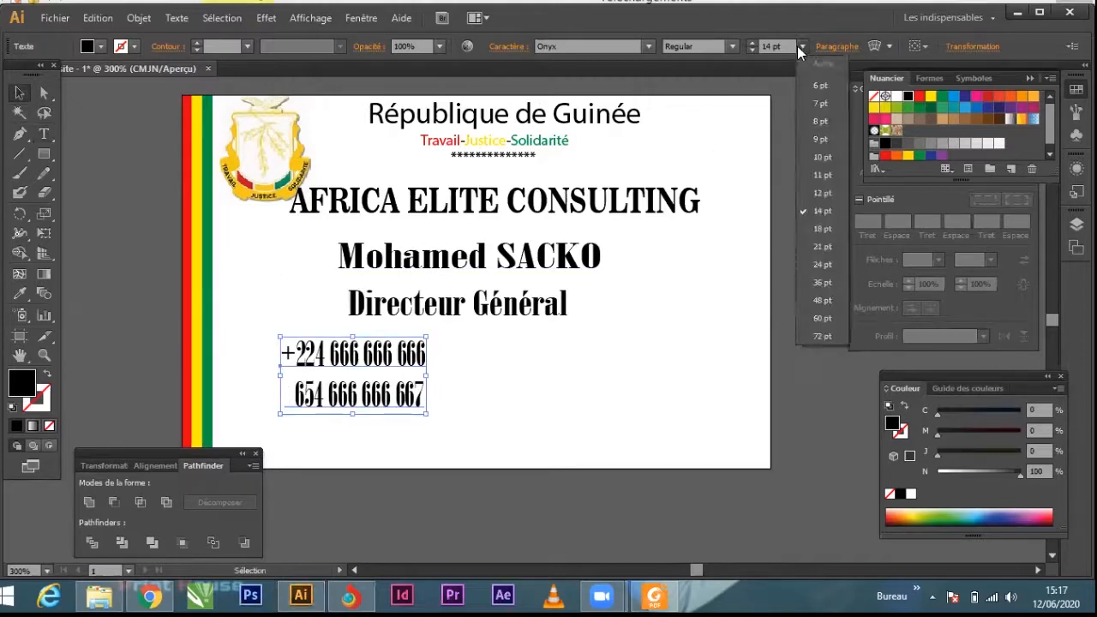
pyautogui.click(819, 193)
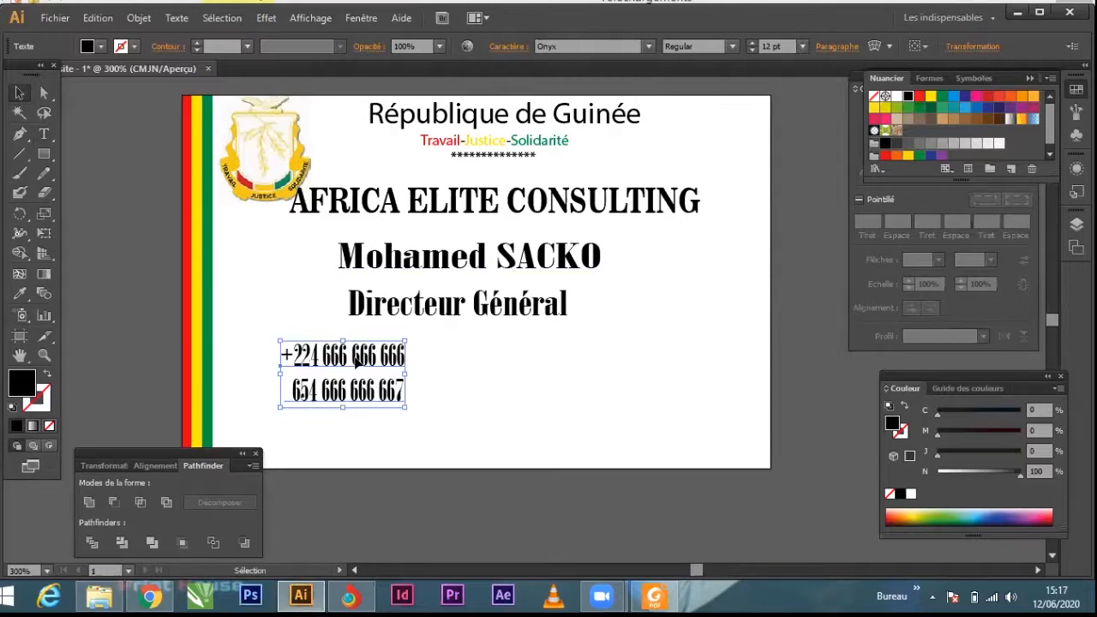
pyautogui.click(476, 425)
pyautogui.click(44, 133)
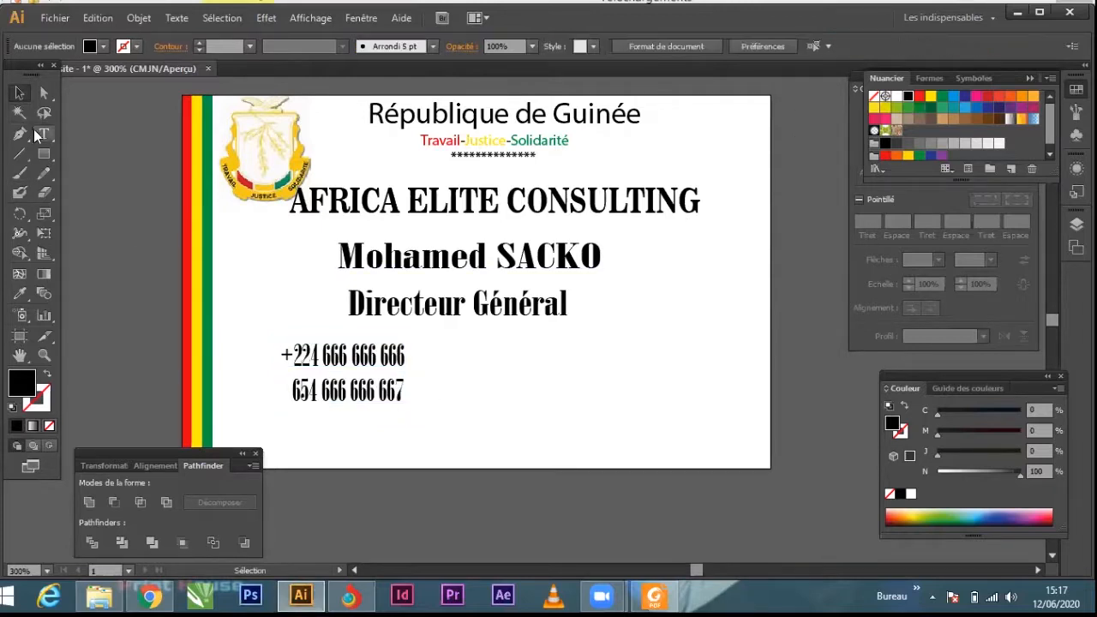
pyautogui.click(517, 368)
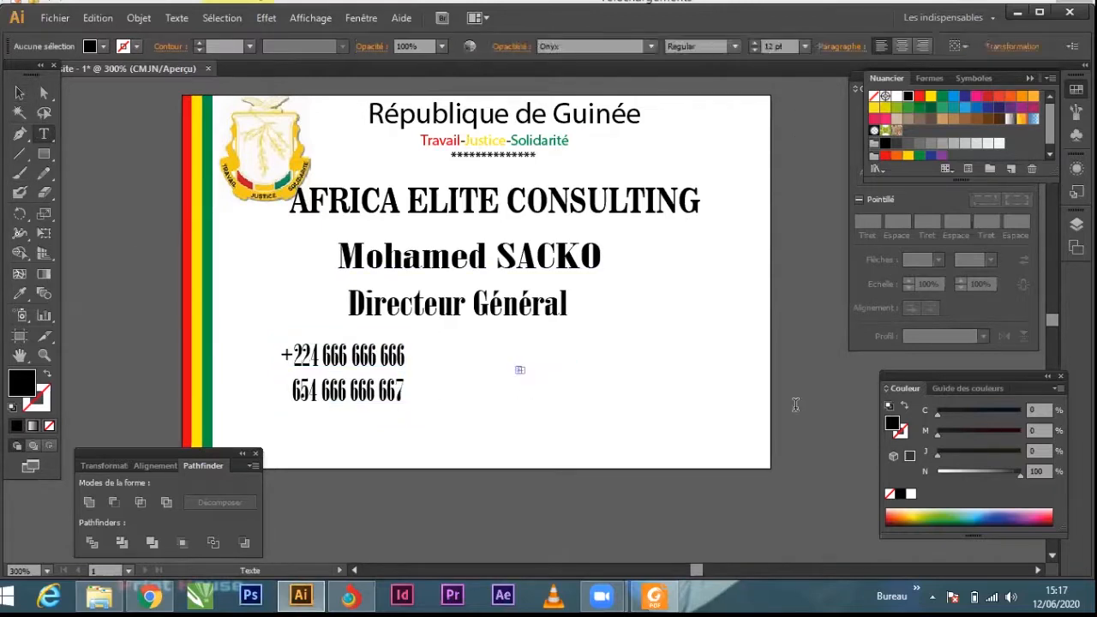
pyautogui.click(20, 93)
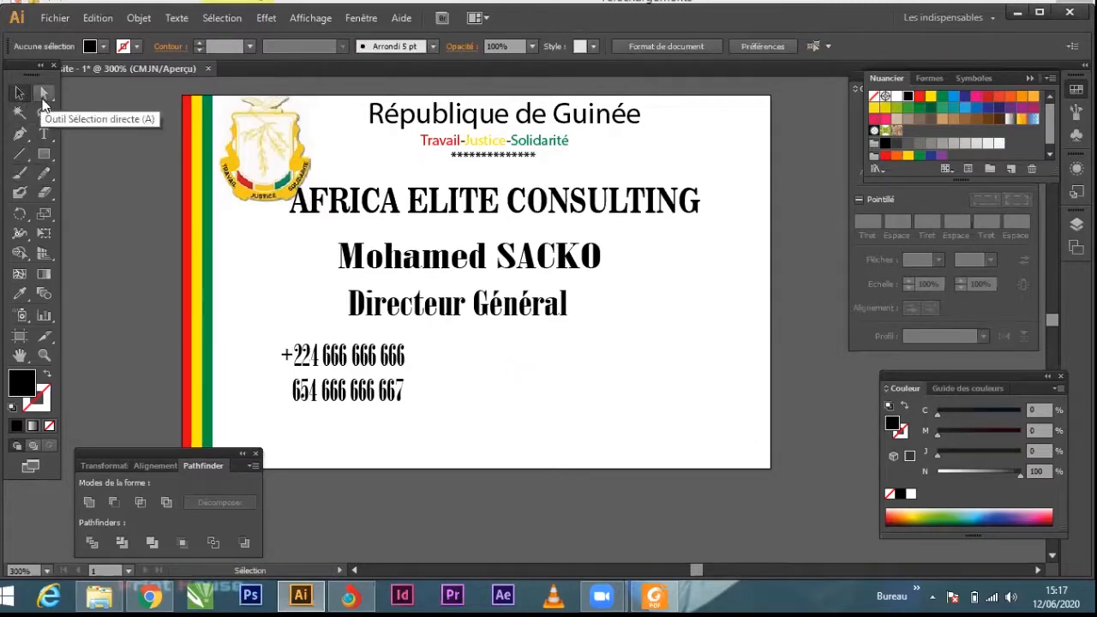
# Step: Add a "BP :" line with the PO box number and move it to the lower right of the card
pyautogui.click(44, 136)
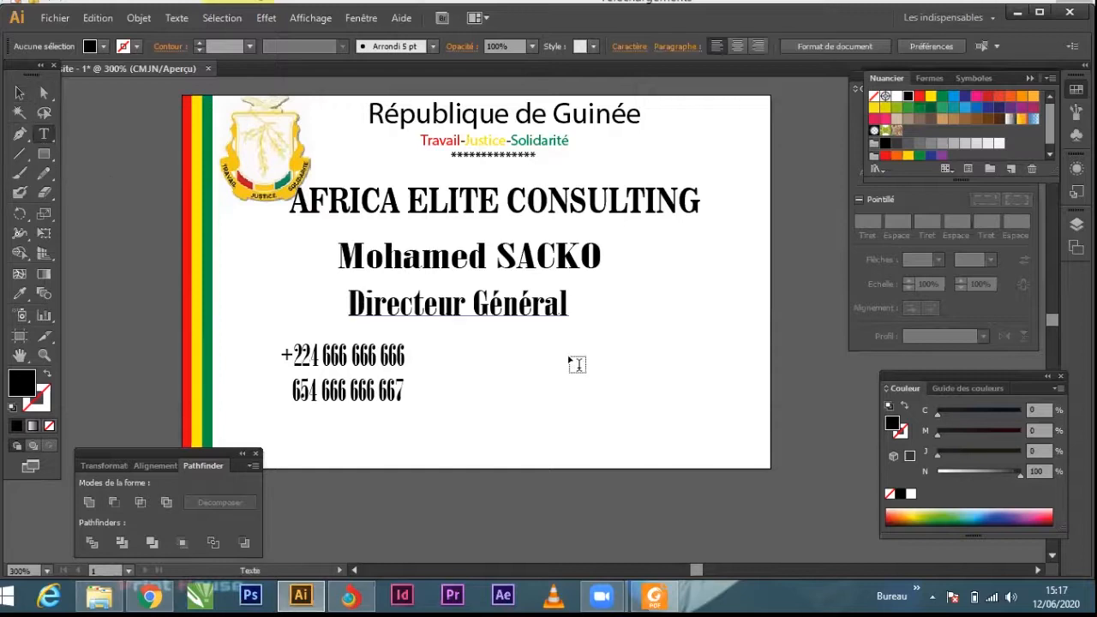
pyautogui.click(625, 383)
pyautogui.write('BP')
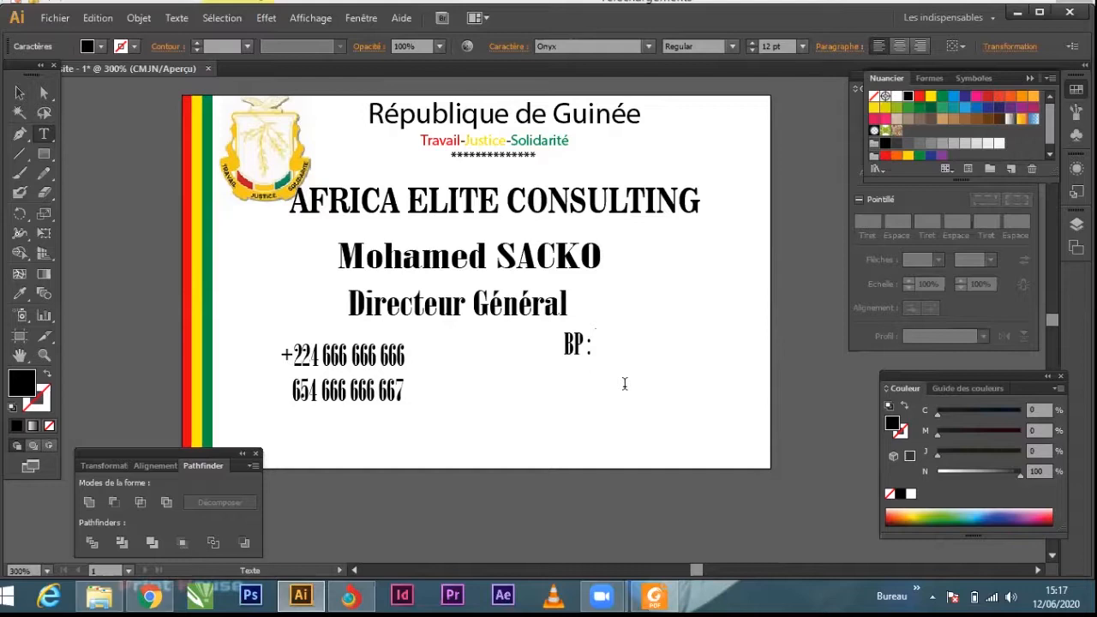
pyautogui.write(': 033')
pyautogui.click(20, 93)
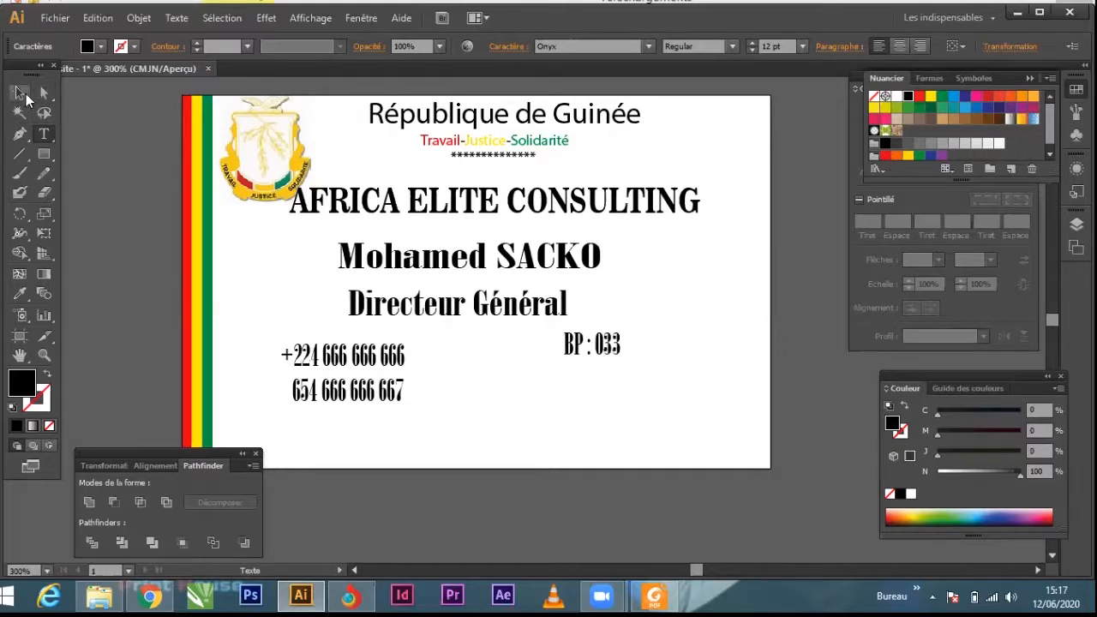
pyautogui.moveTo(619, 344); pyautogui.dragTo(636, 364)
# Step: Add a "Siège S:" text line with the head office location beneath the PO box line
pyautogui.doubleClick(703, 408)
pyautogui.write('S')
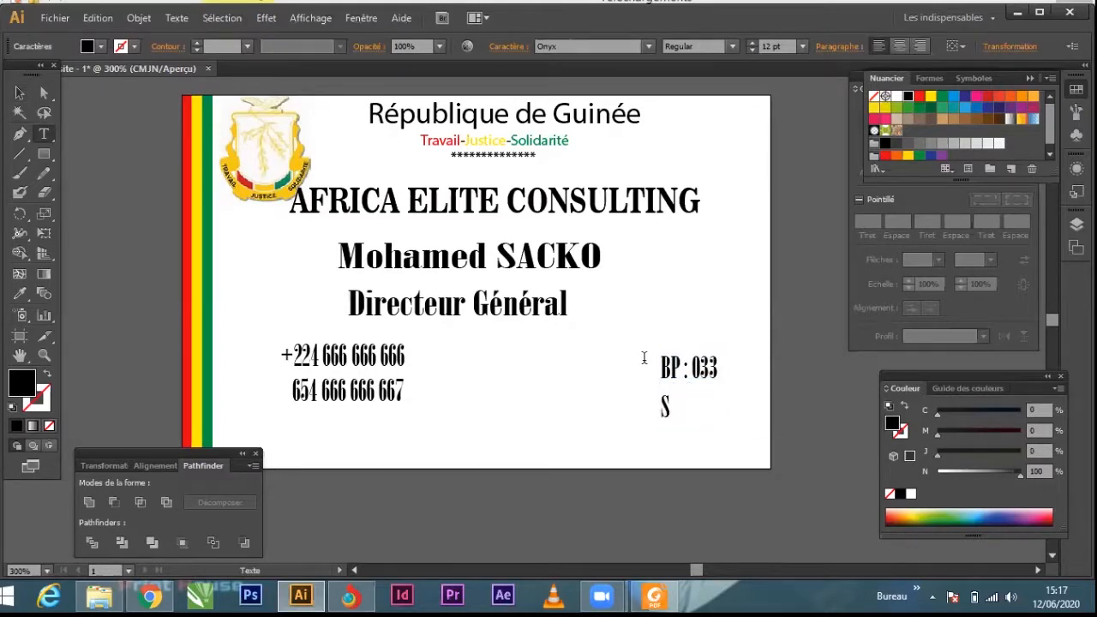
pyautogui.write('iège S')
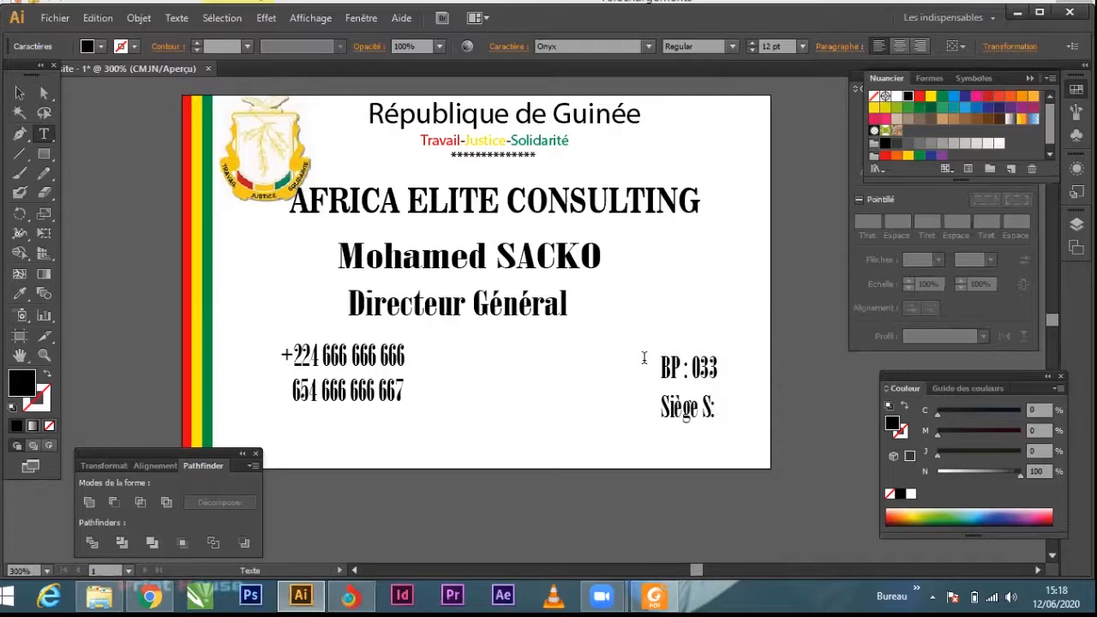
pyautogui.write(': Kipé')
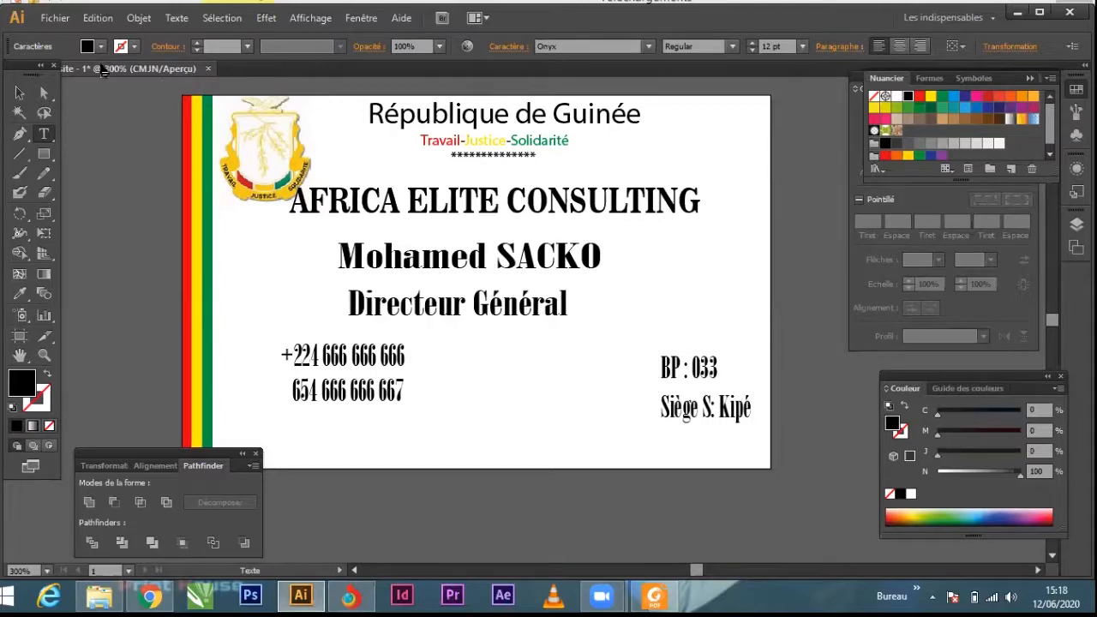
# Step: Move the head office line up and left so it sits centred just under the PO box line
pyautogui.click(19, 92)
pyautogui.moveTo(705, 404); pyautogui.dragTo(683, 393)
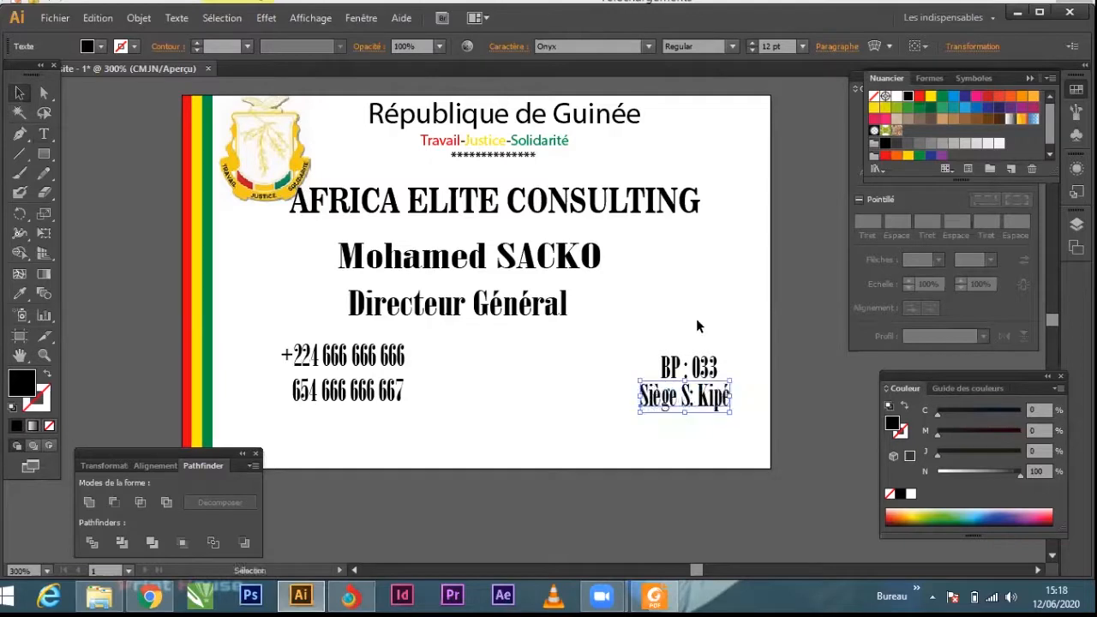
pyautogui.click(814, 321)
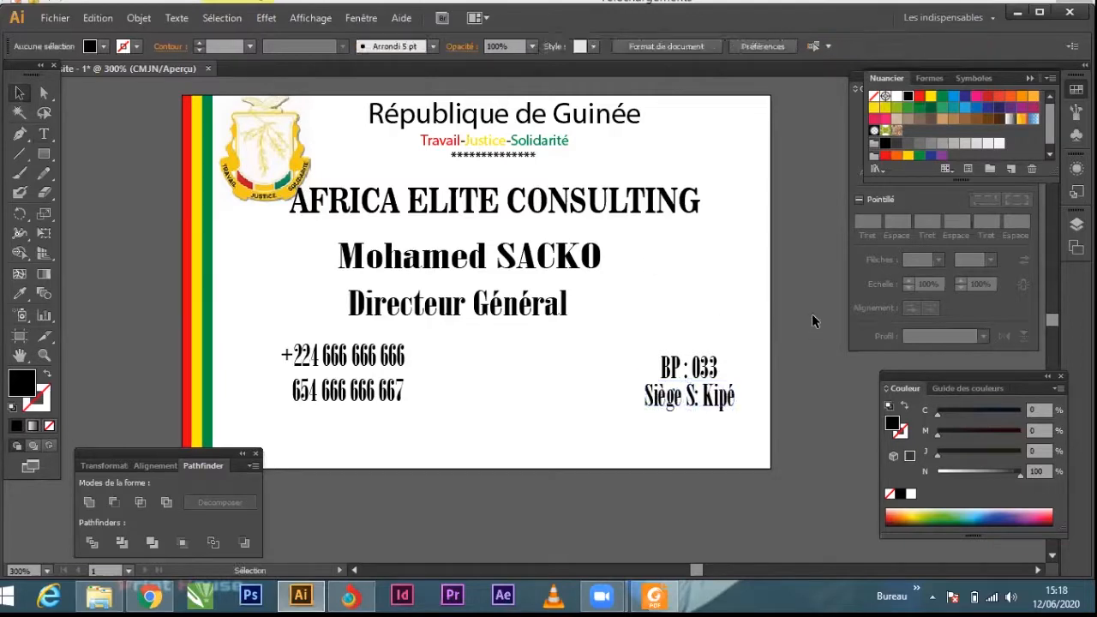
# Step: Switch to the Téléchargements folder and place the black handset image "phone-call-auricular-symbol" into the business card document
pyautogui.scroll(-2, 669, 245)
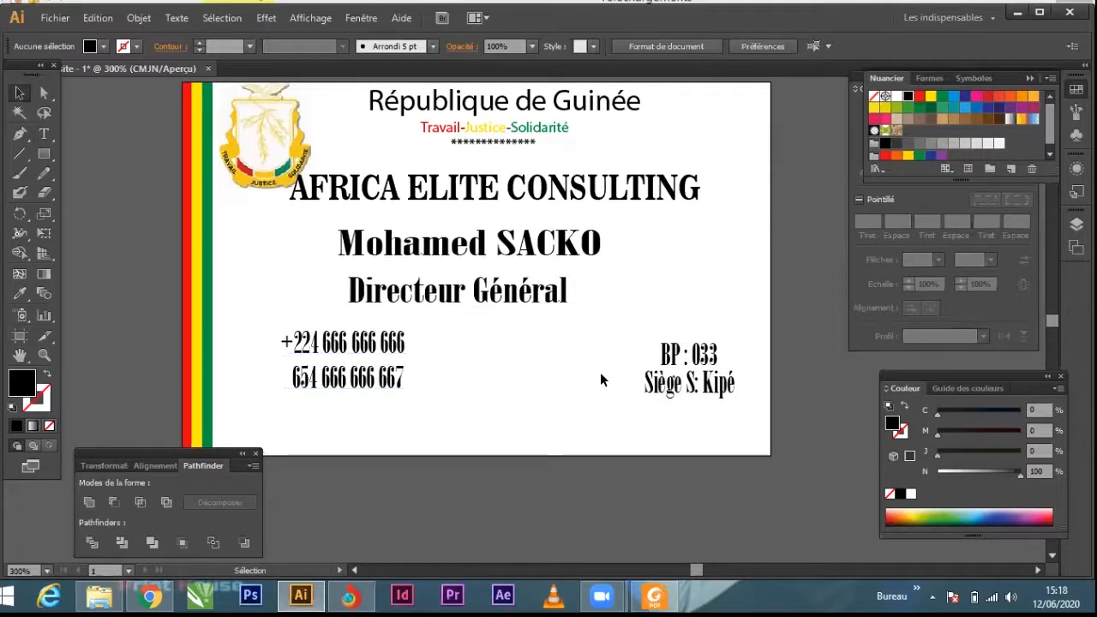
pyautogui.click(98, 595)
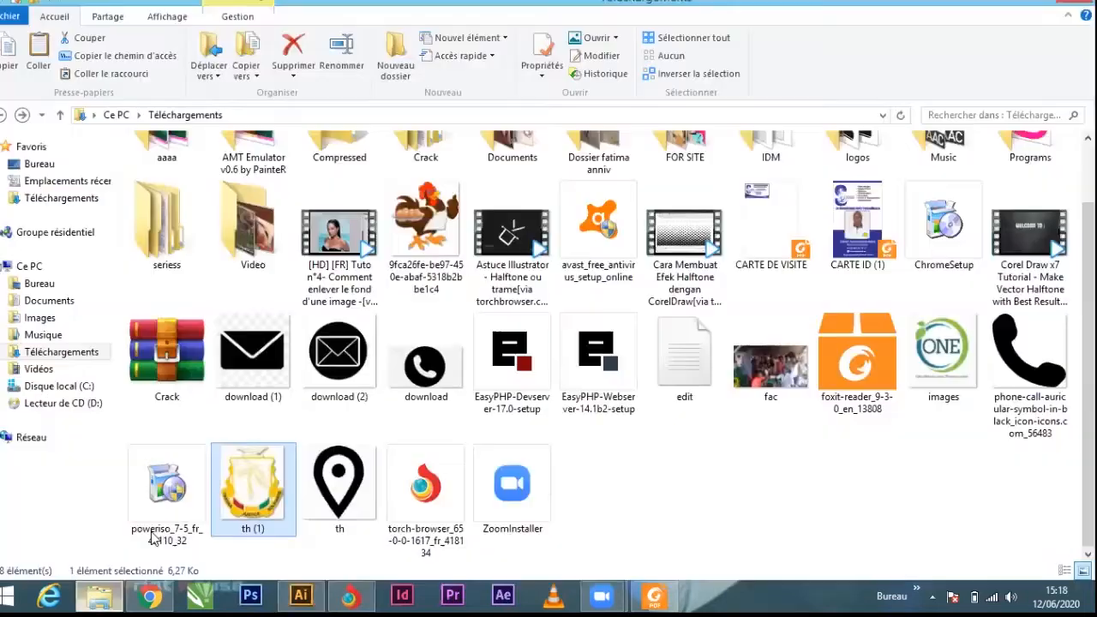
pyautogui.click(1043, 347)
pyautogui.moveTo(1042, 347); pyautogui.dragTo(282, 361)
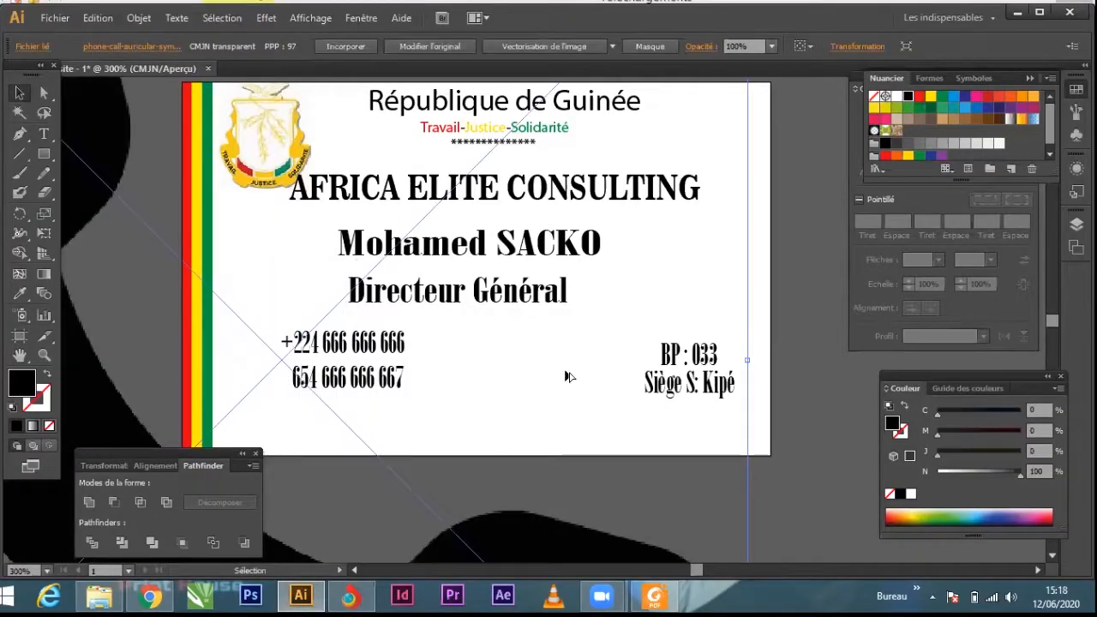
pyautogui.scroll(-7, 576, 371)
pyautogui.scroll(4, 549, 366)
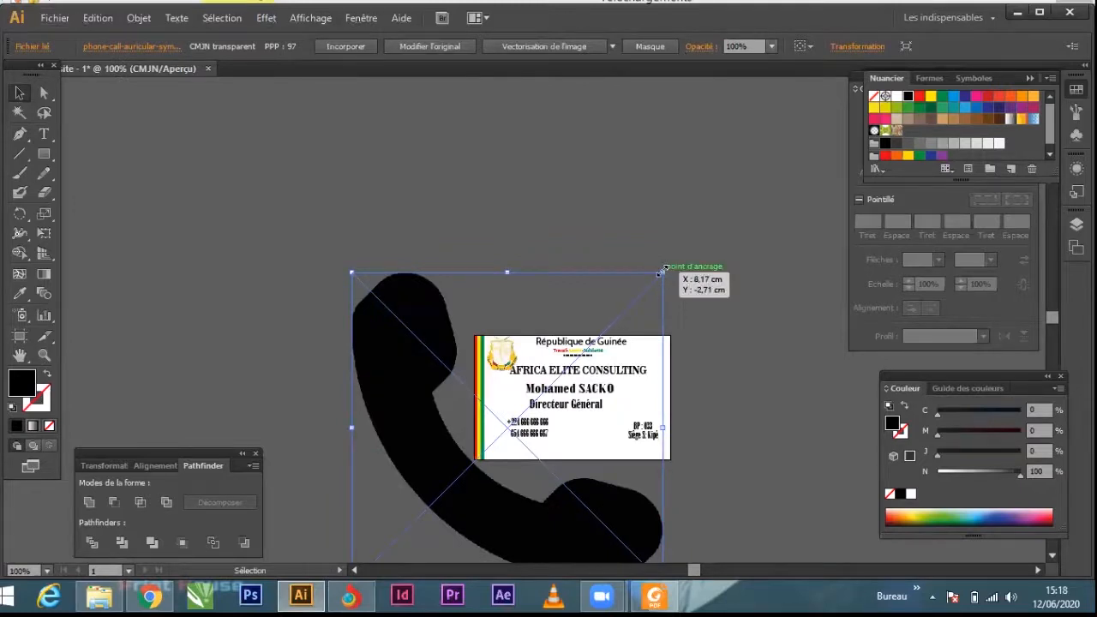
# Step: Shrink the handset image to icon size and place it just left of the two phone number lines
pyautogui.moveTo(661, 270); pyautogui.dragTo(527, 416)
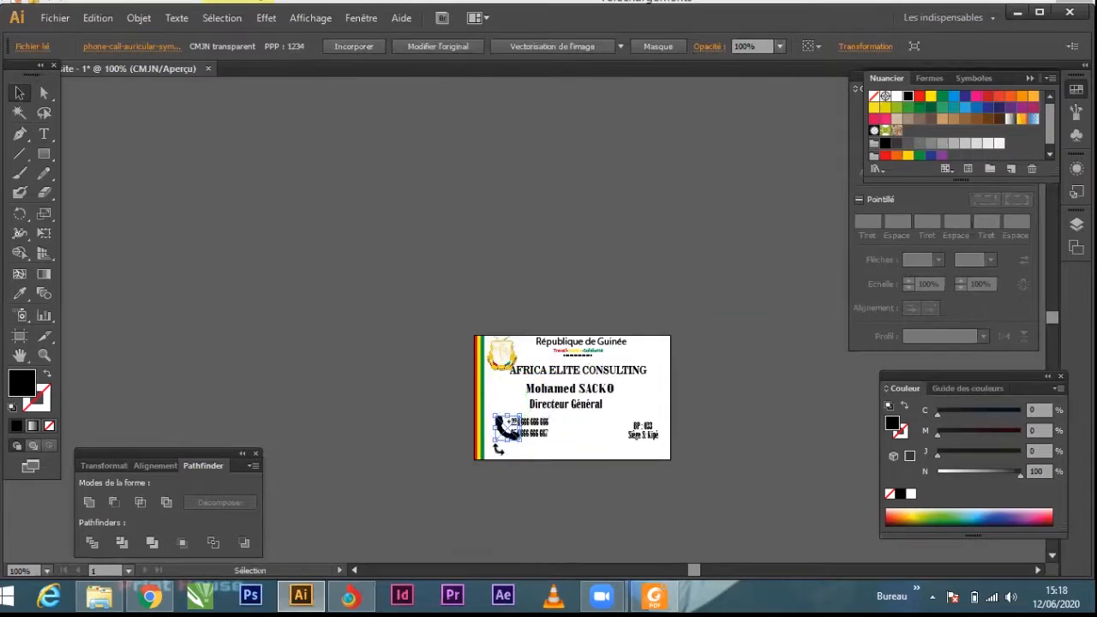
pyautogui.scroll(6, 504, 444)
pyautogui.moveTo(506, 306); pyautogui.dragTo(460, 302)
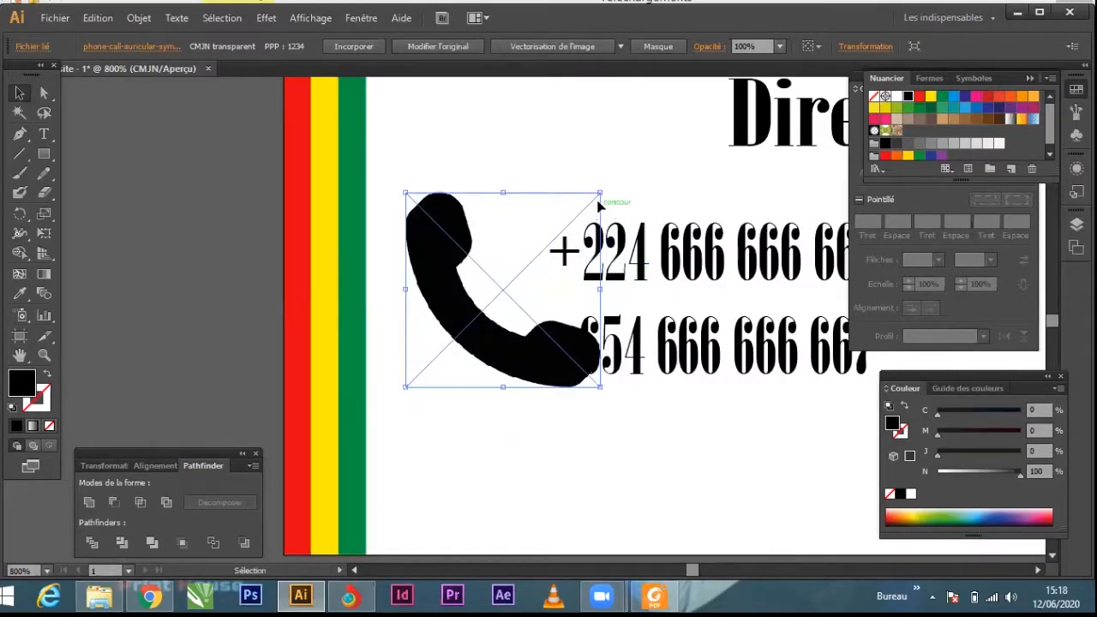
pyautogui.moveTo(601, 190); pyautogui.dragTo(557, 236)
pyautogui.moveTo(505, 290); pyautogui.dragTo(492, 296)
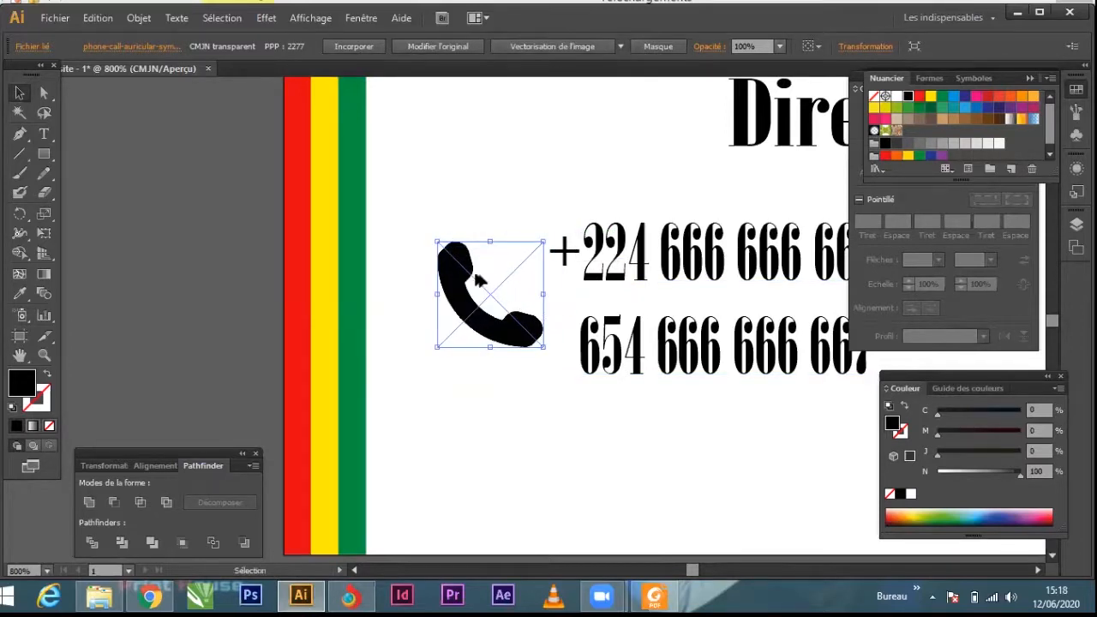
pyautogui.scroll(-1, 469, 294)
pyautogui.scroll(-1, 419, 295)
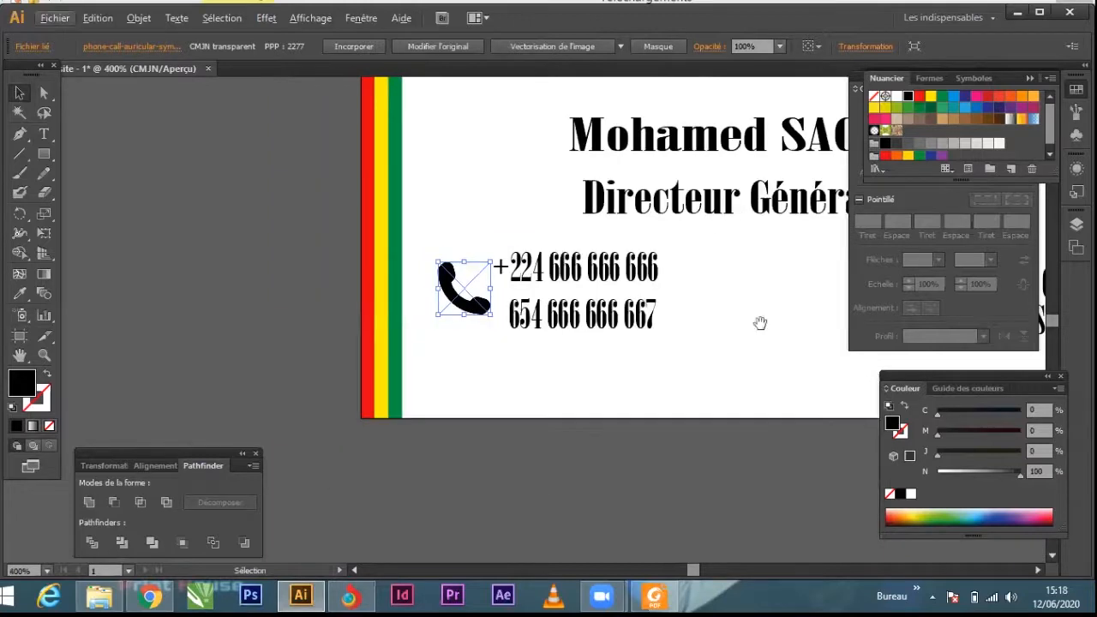
pyautogui.moveTo(728, 350); pyautogui.dragTo(548, 406)
pyautogui.moveTo(571, 353); pyautogui.dragTo(572, 385)
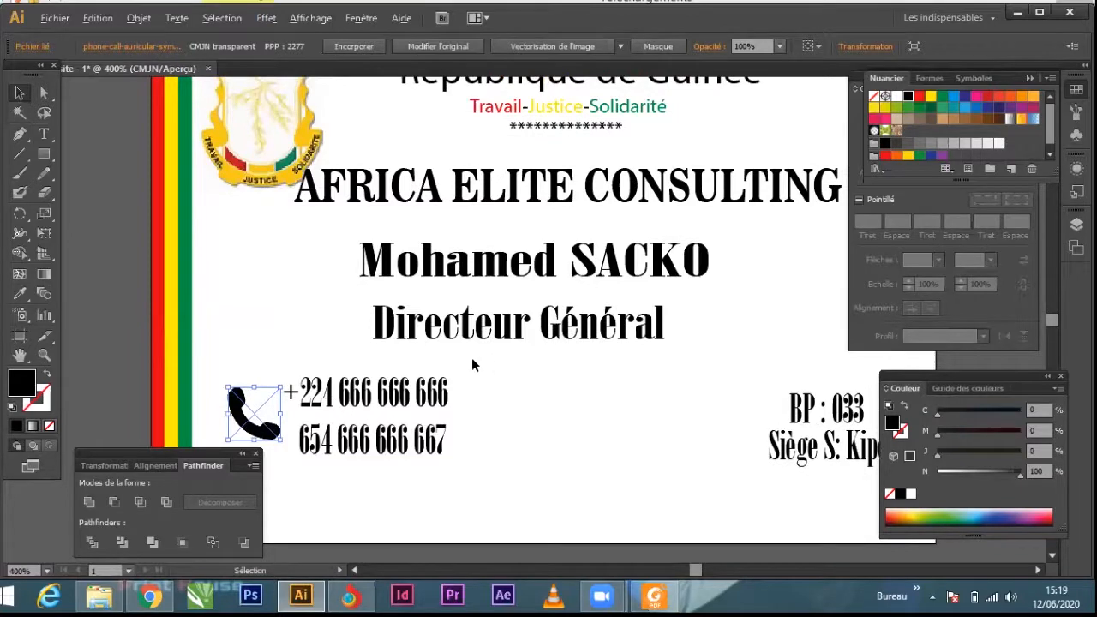
pyautogui.scroll(-1, 471, 365)
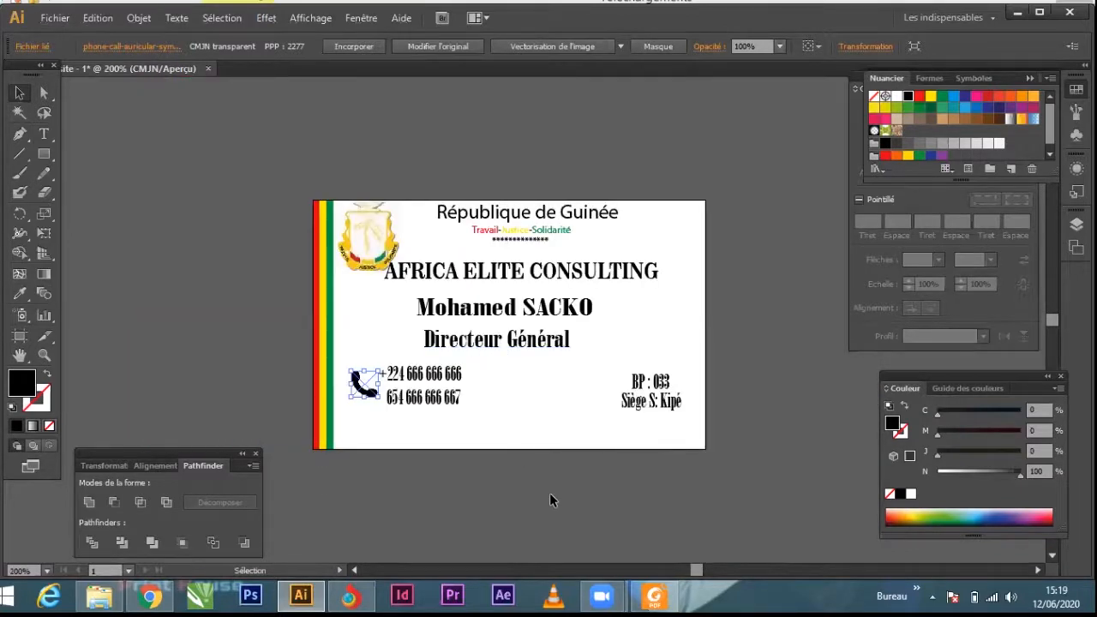
pyautogui.click(553, 526)
pyautogui.scroll(1, 381, 437)
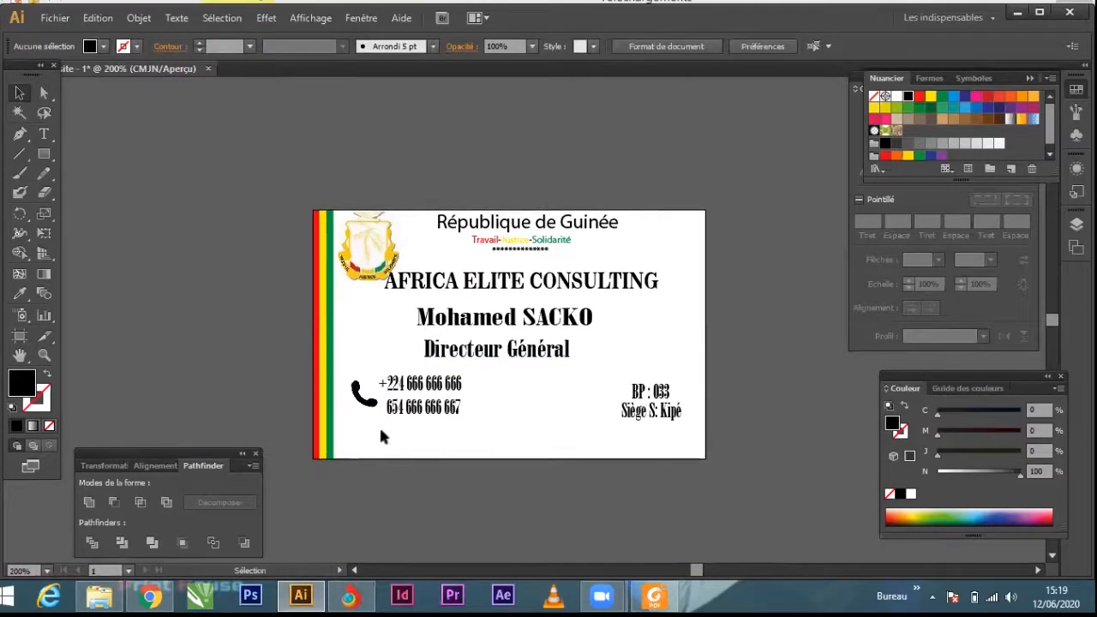
# Step: Draw a black rectangle about 0,58 cm high along the card's bottom edge, reaching its right border
pyautogui.click(43, 153)
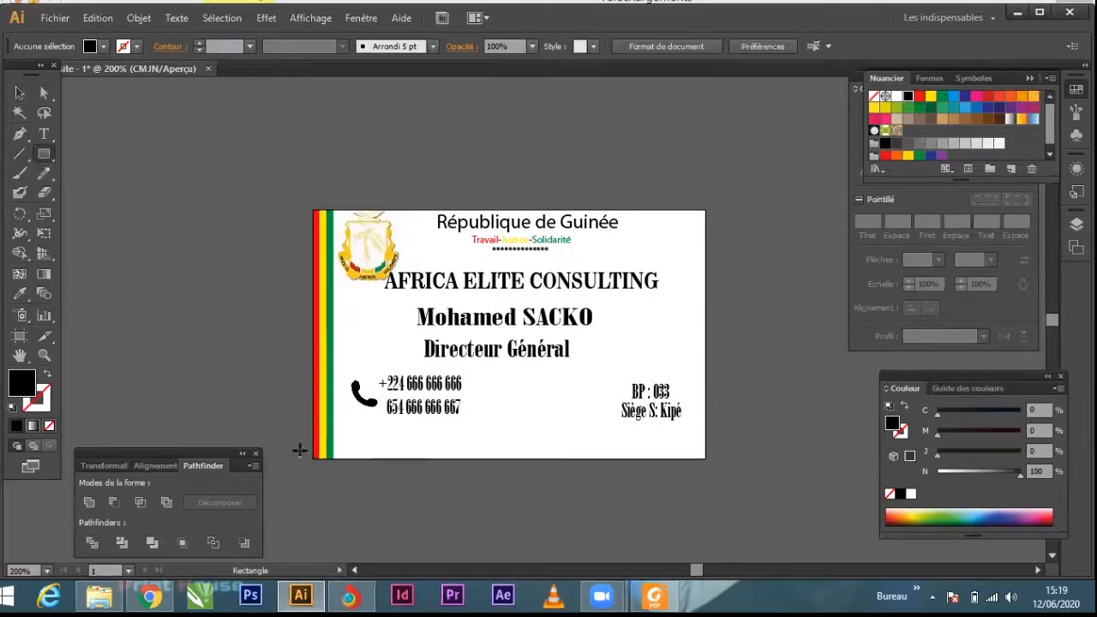
pyautogui.moveTo(317, 433); pyautogui.dragTo(702, 459)
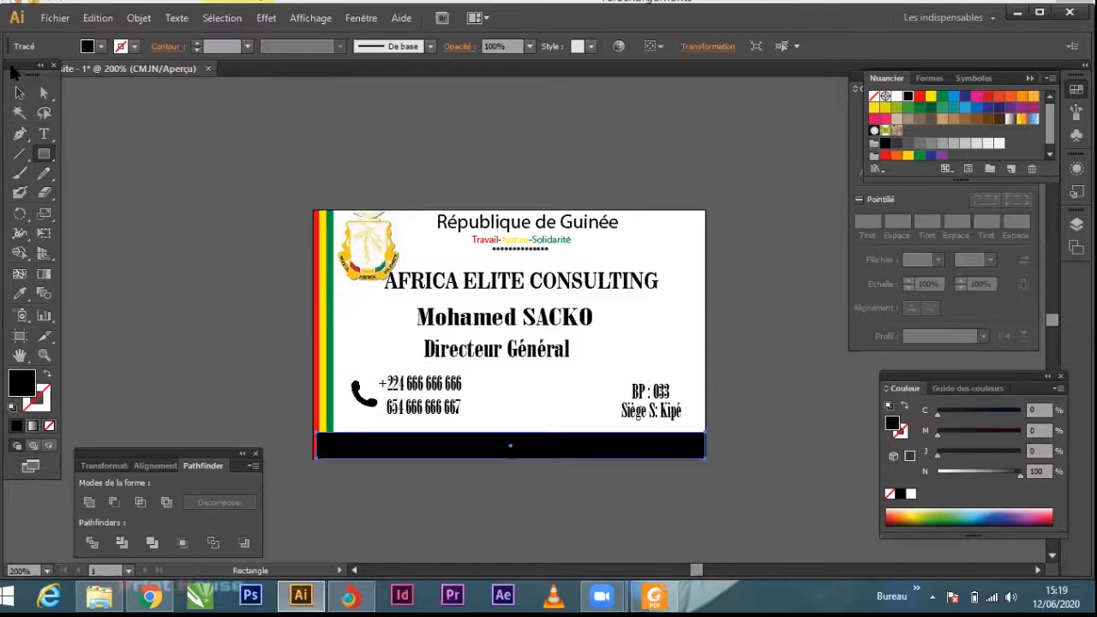
pyautogui.click(19, 92)
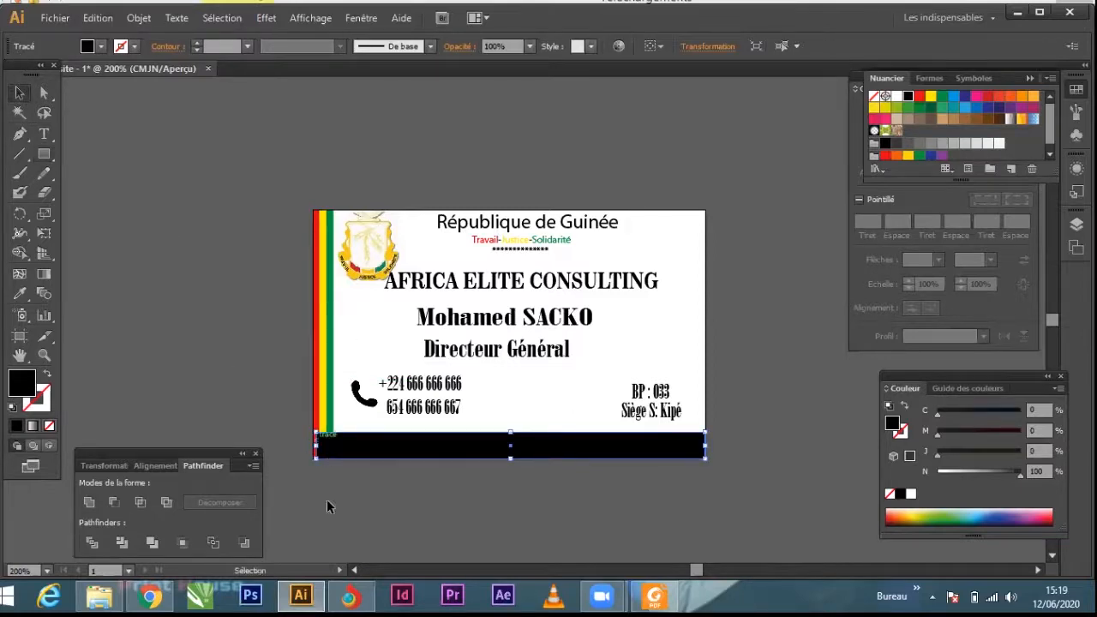
# Step: Shorten the black band from its left end to the green stripe's edge, about 8,05 cm wide
pyautogui.scroll(2, 330, 454)
pyautogui.scroll(2, 297, 438)
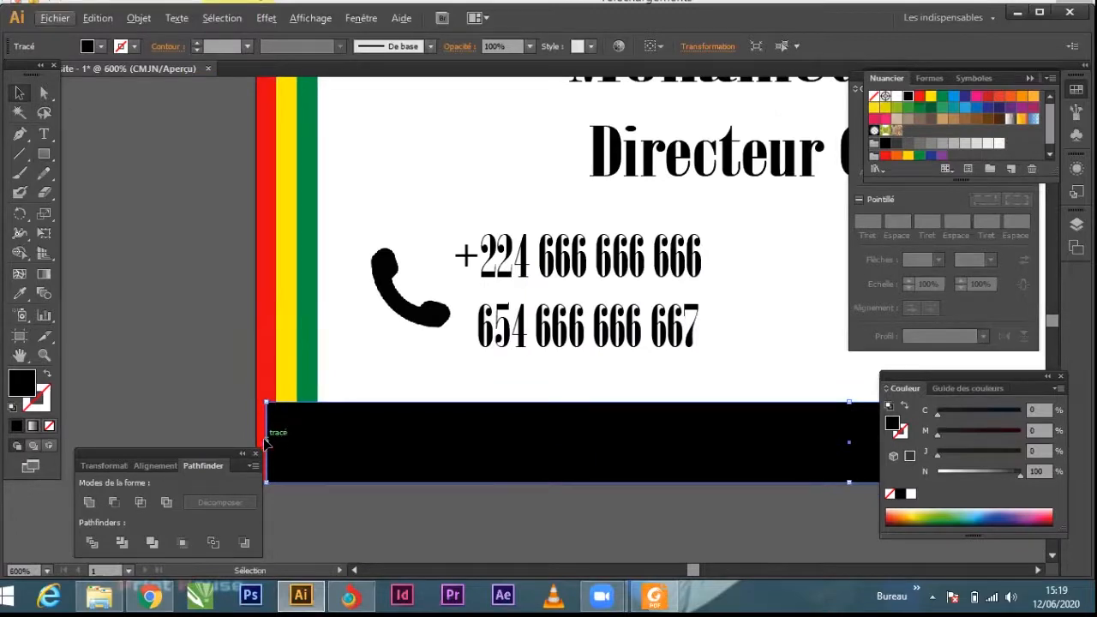
pyautogui.moveTo(266, 441); pyautogui.dragTo(318, 422)
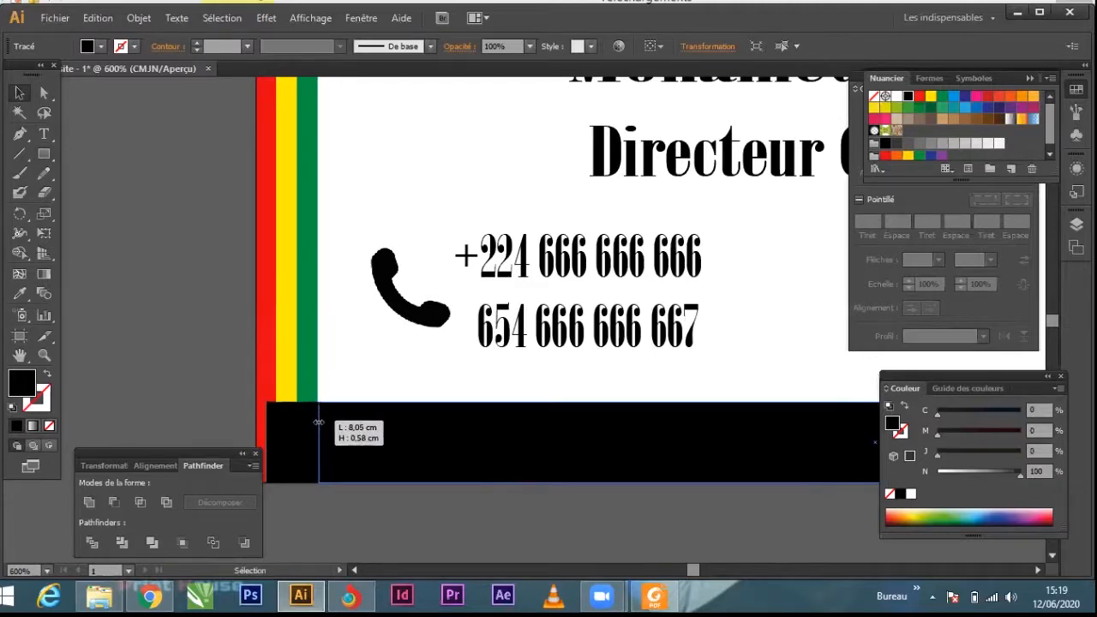
pyautogui.moveTo(318, 422); pyautogui.dragTo(318, 422)
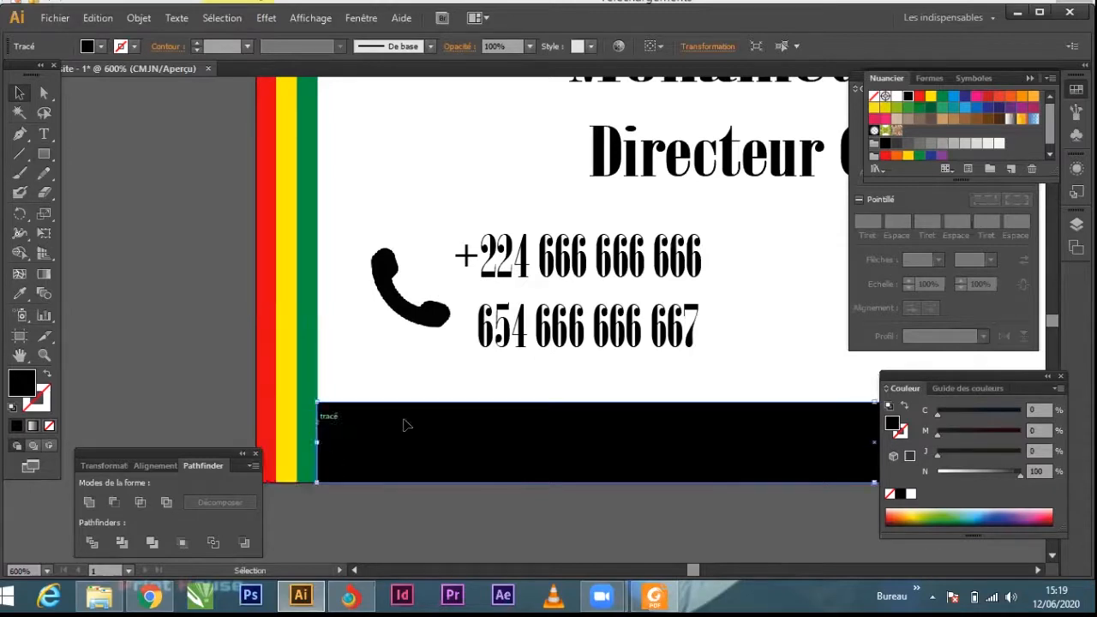
pyautogui.scroll(-7, 420, 384)
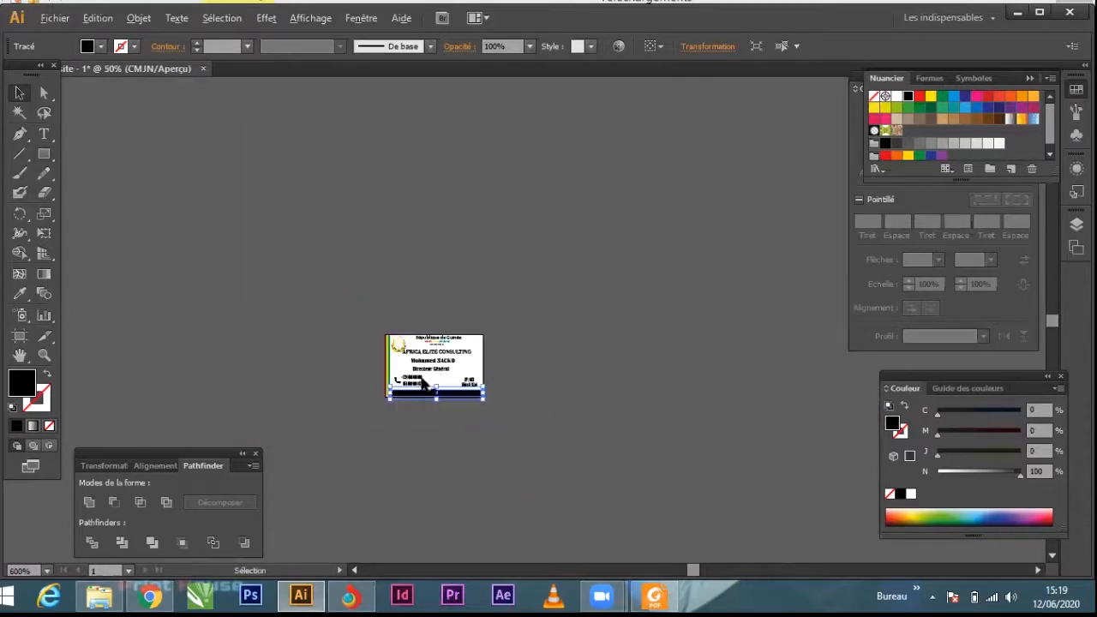
pyautogui.scroll(4, 414, 407)
pyautogui.click(517, 473)
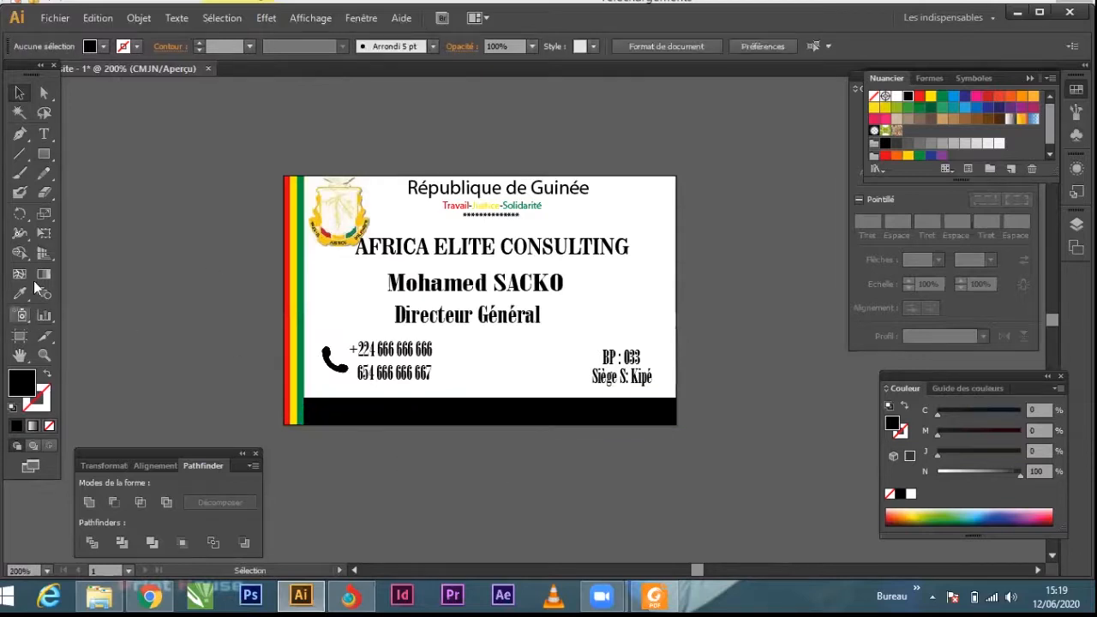
# Step: Add a text line with the cardholder's e-mail address to the right of the phone numbers
pyautogui.click(43, 134)
pyautogui.click(482, 367)
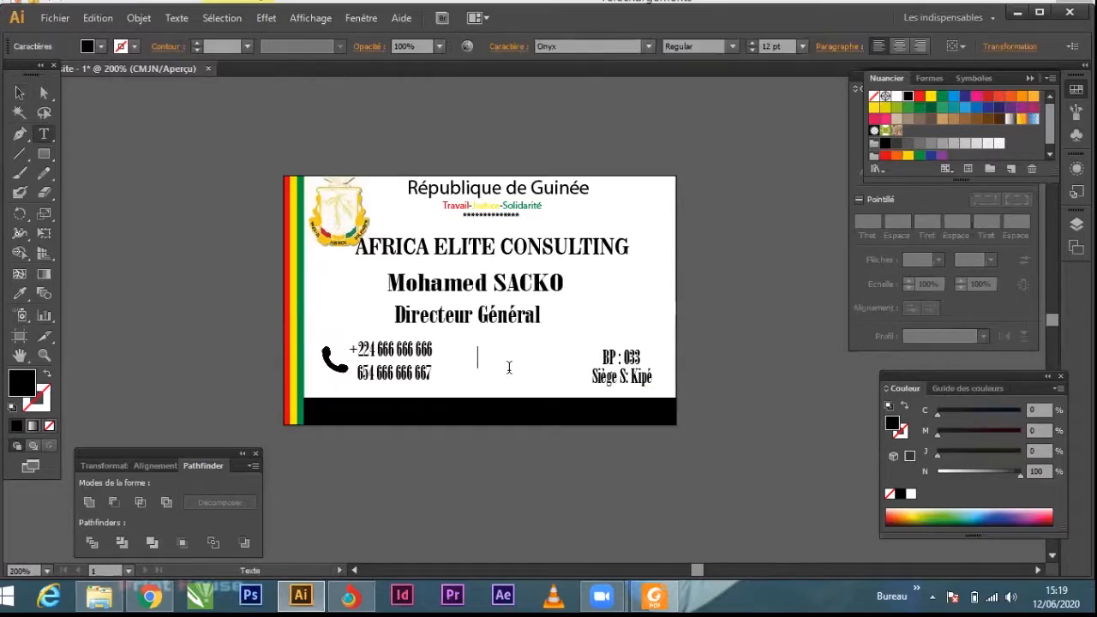
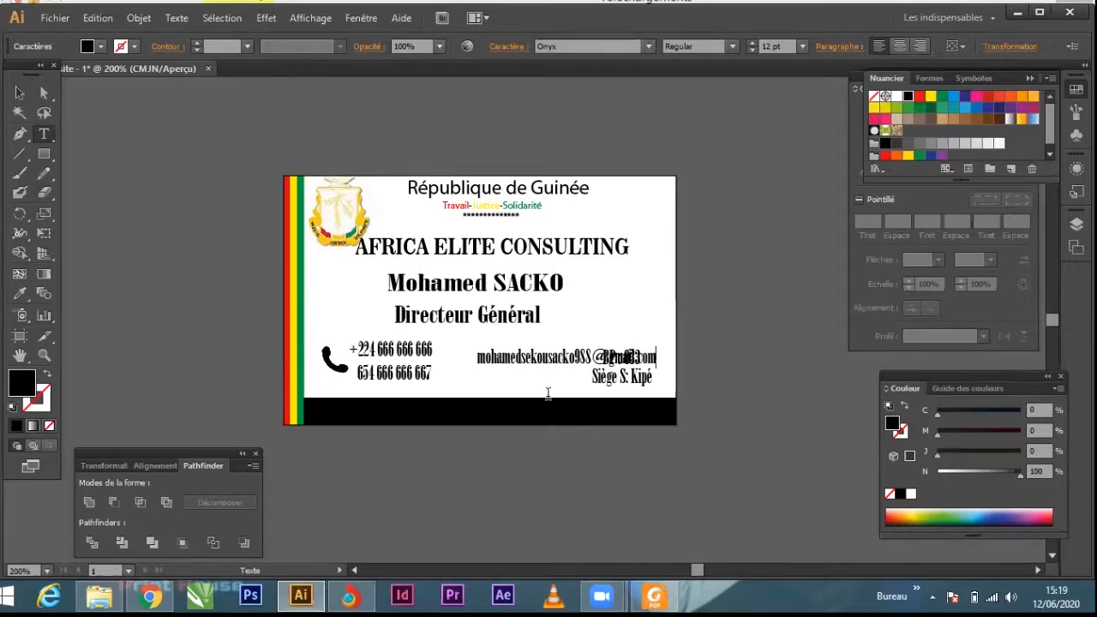
# Step: Move the e-mail line onto the black band at the card's bottom and colour it white (Blanc)
pyautogui.click(20, 92)
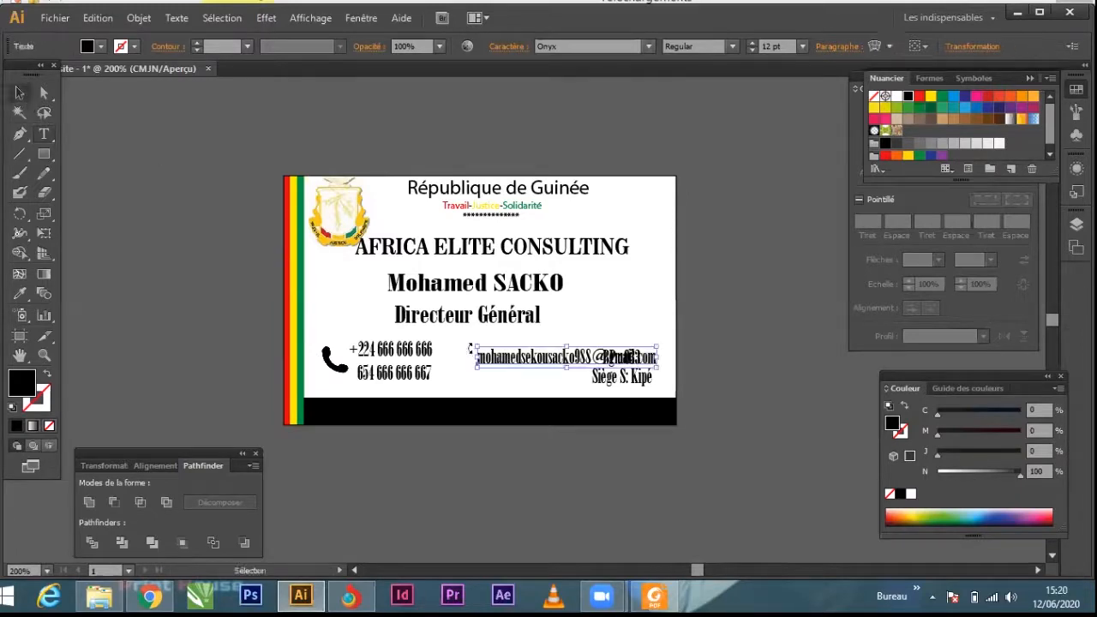
pyautogui.moveTo(484, 382); pyautogui.dragTo(484, 383)
pyautogui.moveTo(470, 403); pyautogui.dragTo(448, 417)
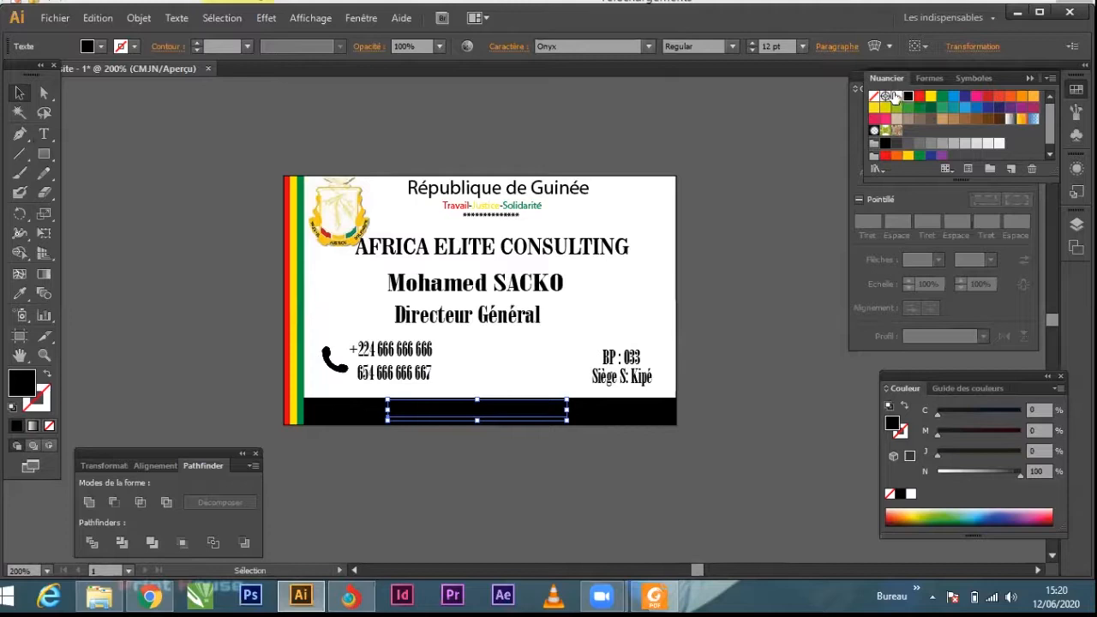
pyautogui.click(896, 97)
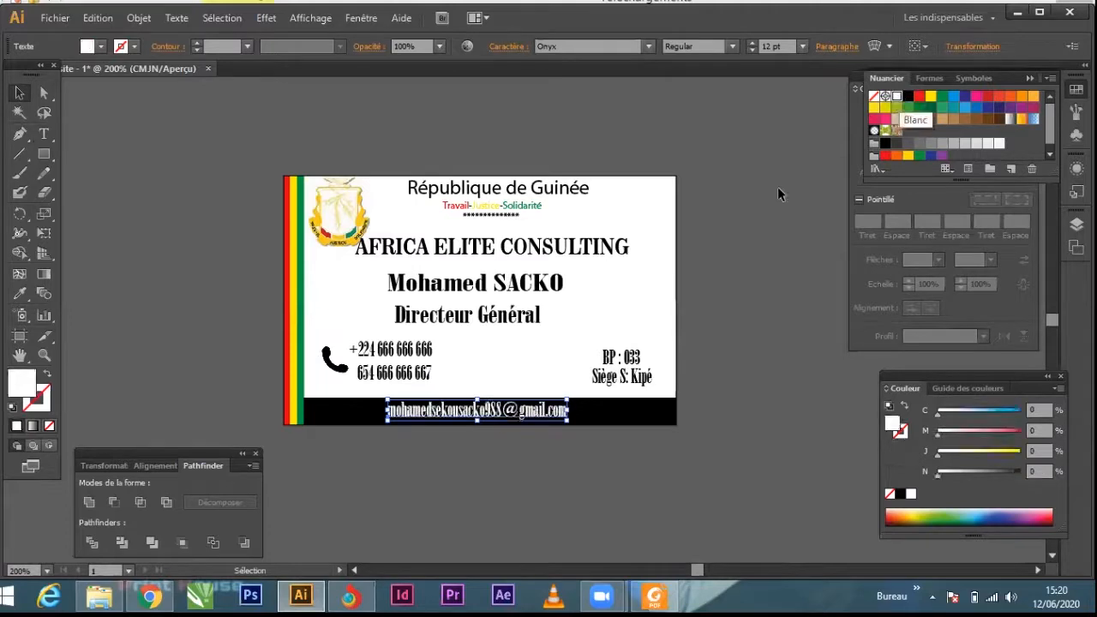
# Step: Enlarge the e-mail line by extending it to the right and then to the left within the black band
pyautogui.scroll(2, 469, 441)
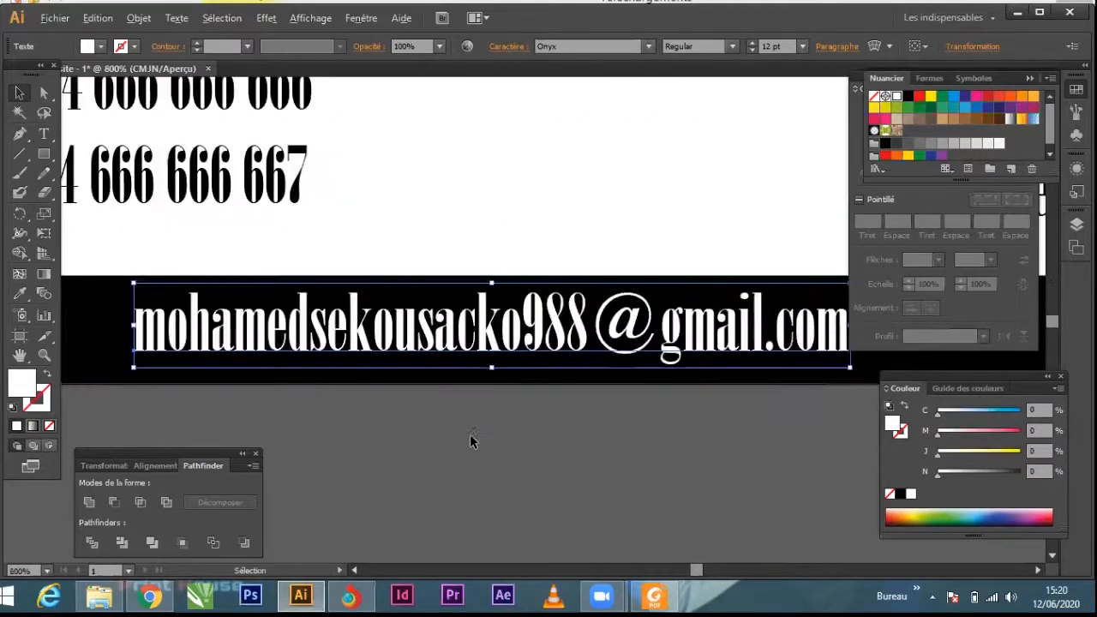
pyautogui.scroll(-1, 477, 395)
pyautogui.scroll(-1, 477, 395)
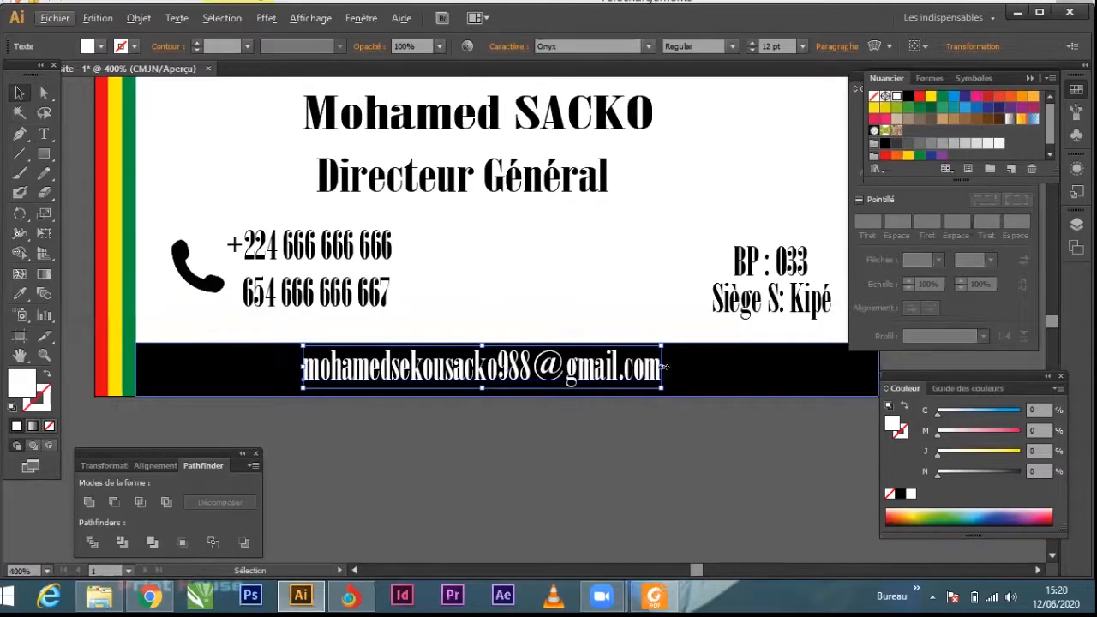
pyautogui.moveTo(664, 366); pyautogui.dragTo(735, 374)
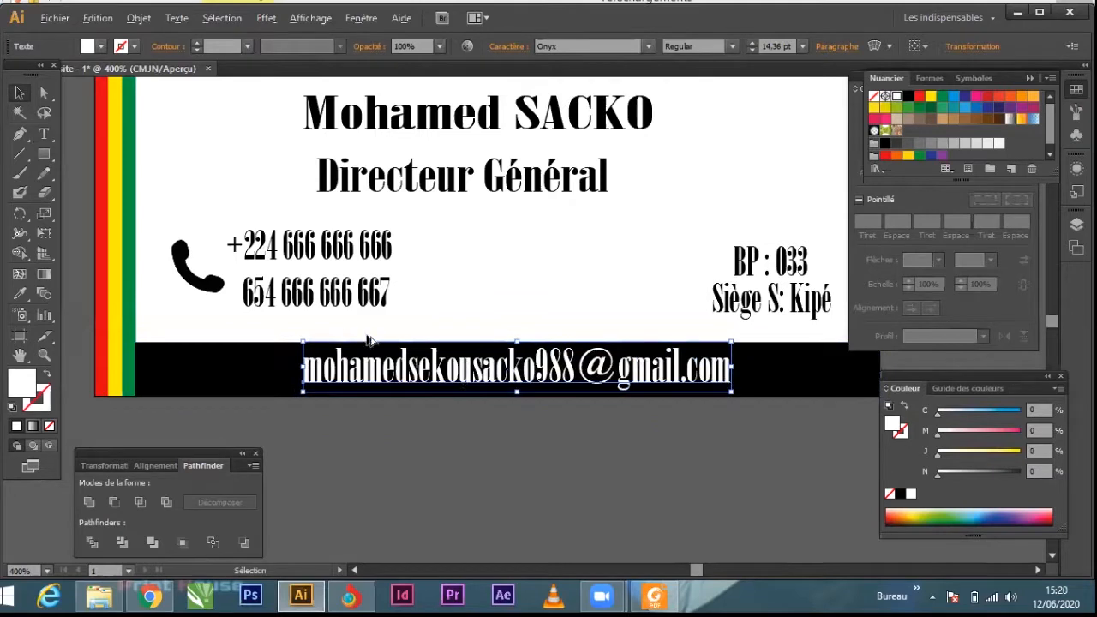
pyautogui.scroll(-3, 369, 340)
pyautogui.scroll(1, 383, 305)
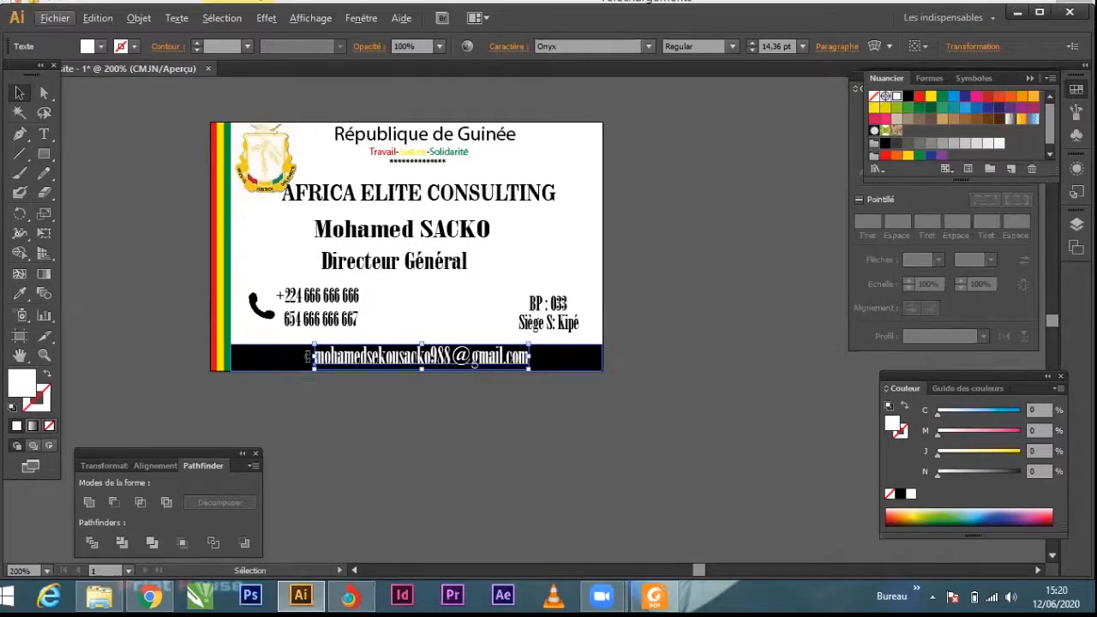
pyautogui.moveTo(313, 356); pyautogui.dragTo(289, 357)
pyautogui.click(623, 477)
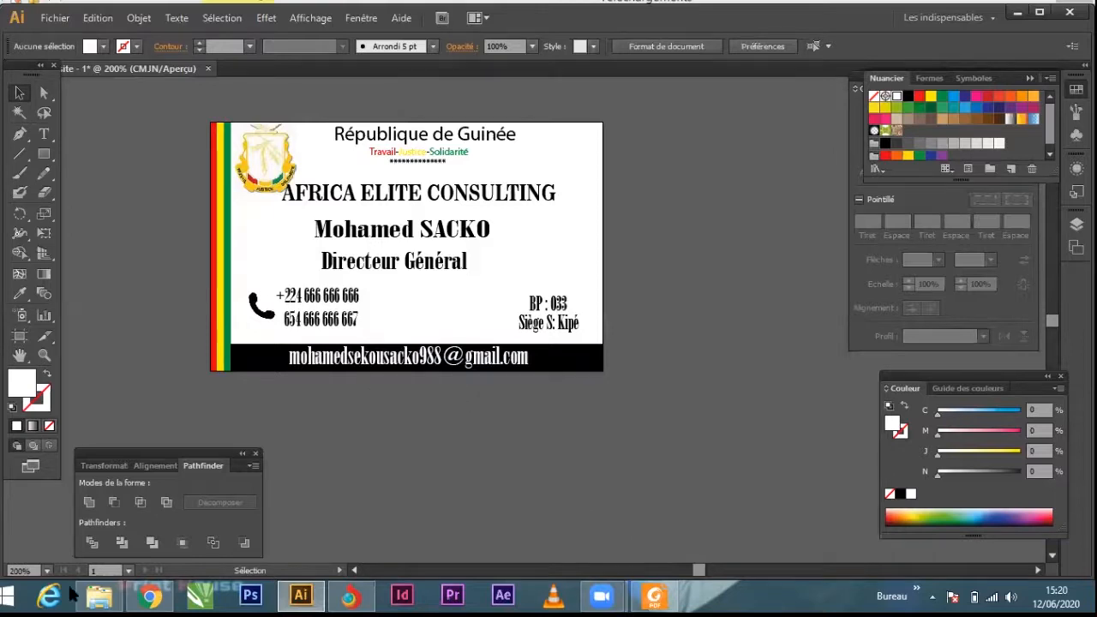
# Step: Switch to the Téléchargements folder, place the black envelope image "download (1)" in the card document and shrink it to about 0,85 cm square
pyautogui.click(100, 596)
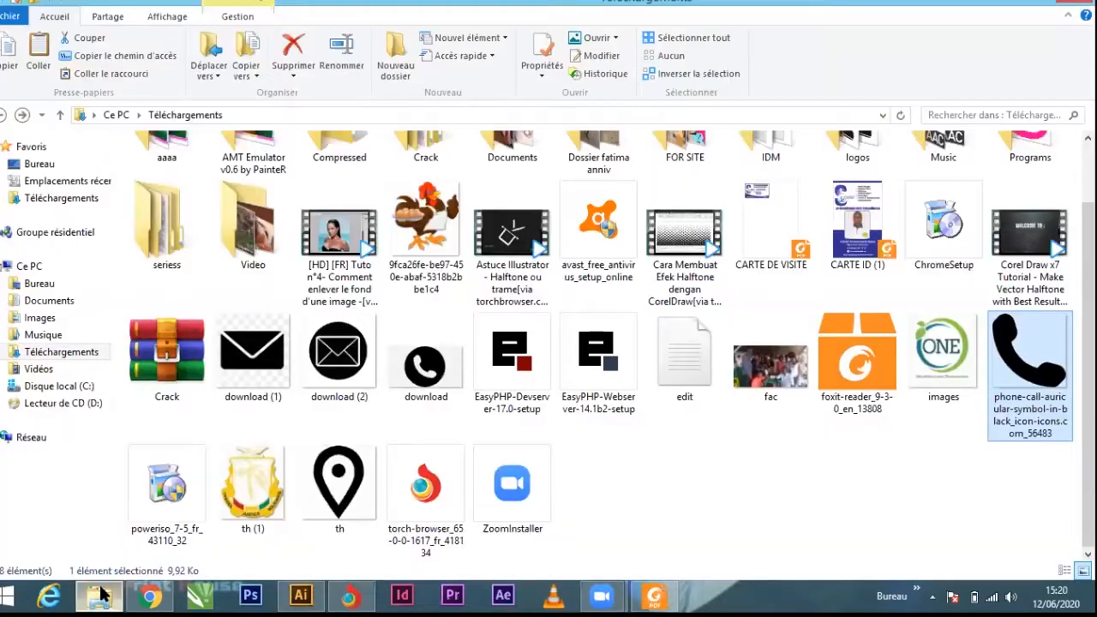
pyautogui.click(358, 367)
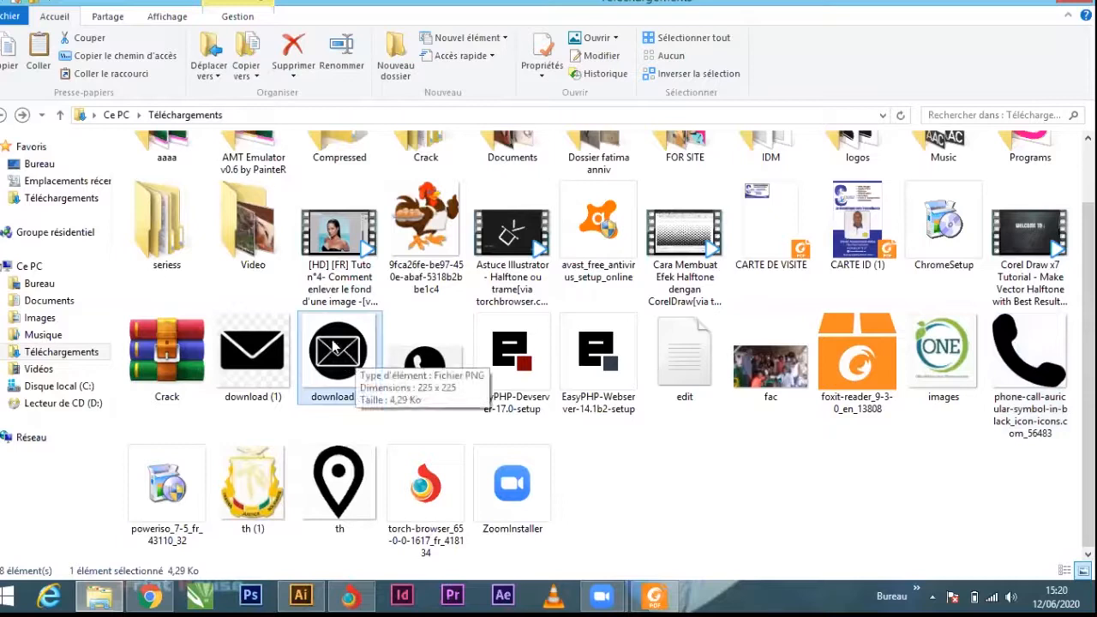
pyautogui.click(261, 377)
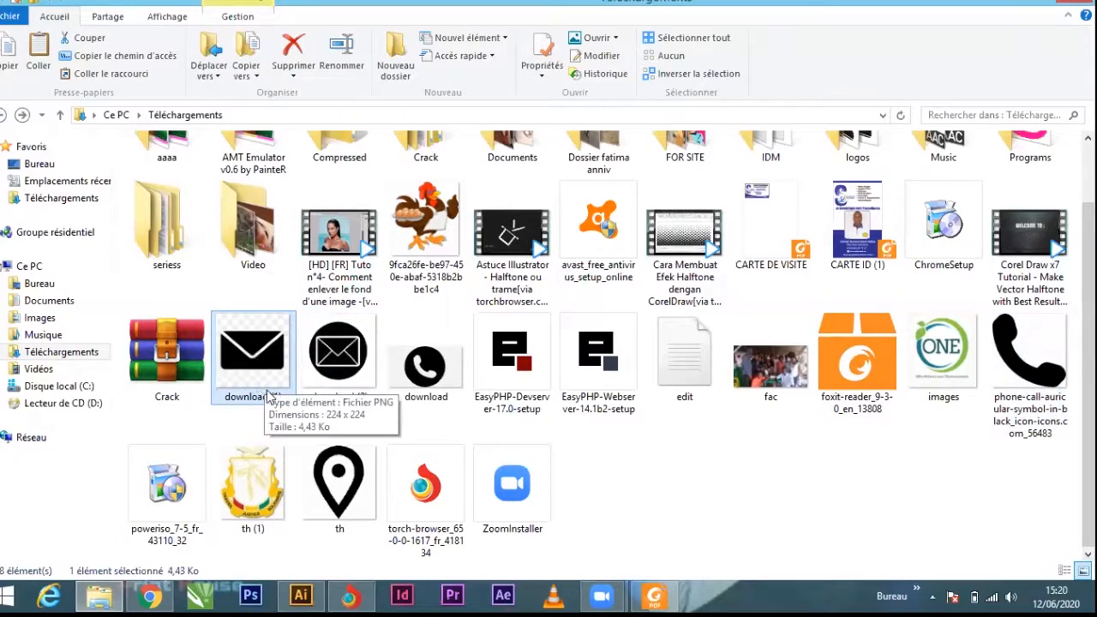
pyautogui.moveTo(262, 393); pyautogui.dragTo(300, 591)
pyautogui.moveTo(382, 447); pyautogui.dragTo(475, 364)
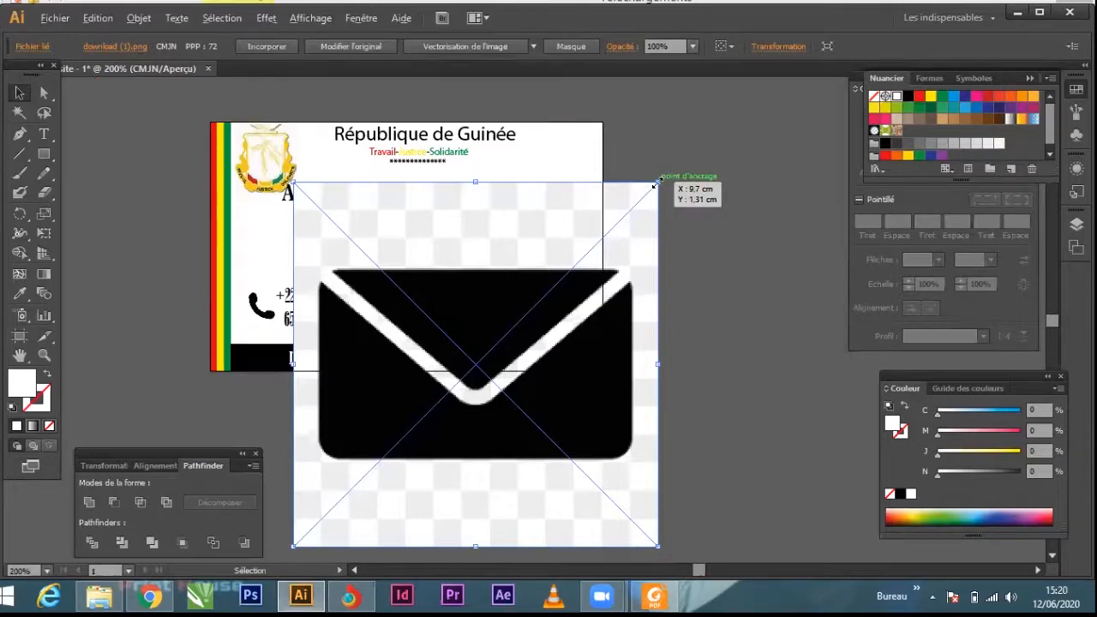
pyautogui.moveTo(656, 182); pyautogui.dragTo(491, 295)
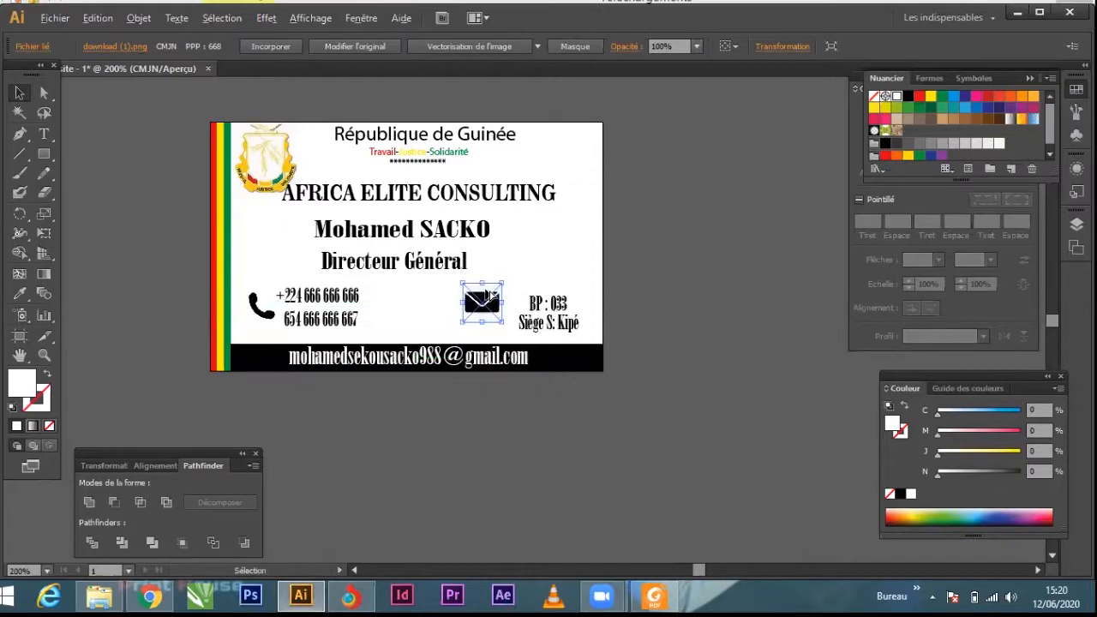
# Step: Vectorise the envelope image with the "Photo haute fidélité" tracing preset
pyautogui.scroll(6, 487, 312)
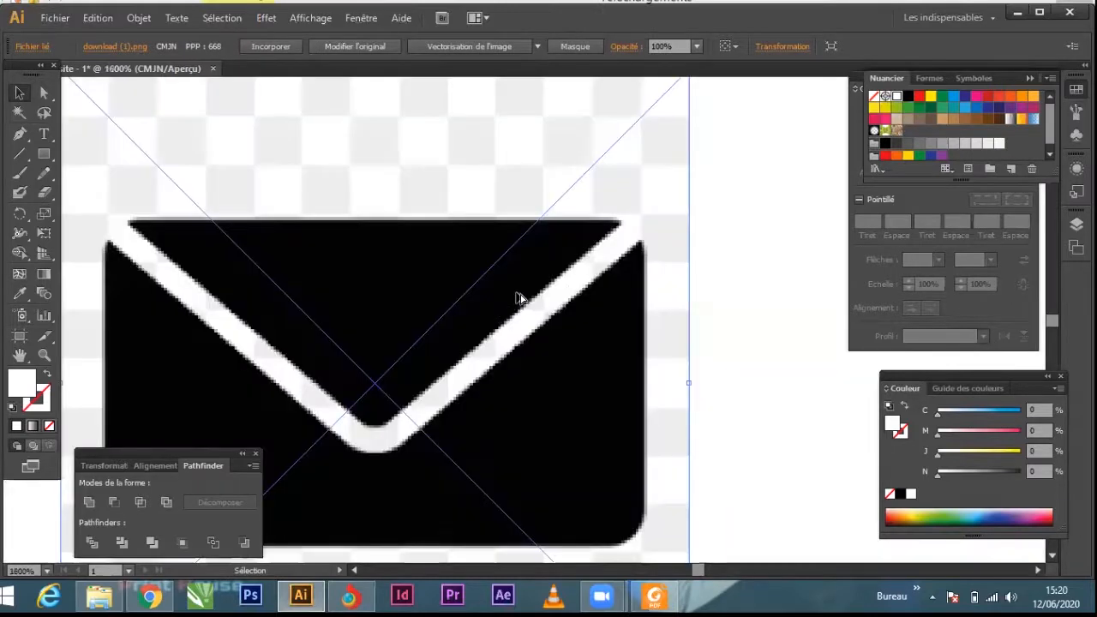
pyautogui.scroll(-3, 517, 297)
pyautogui.scroll(1, 516, 298)
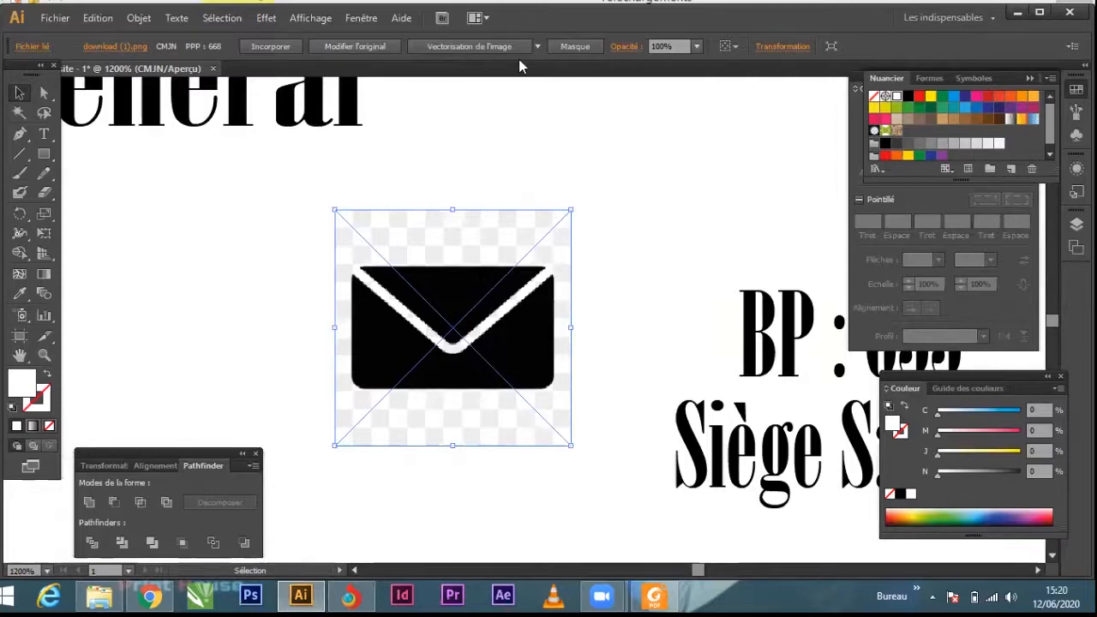
pyautogui.click(536, 47)
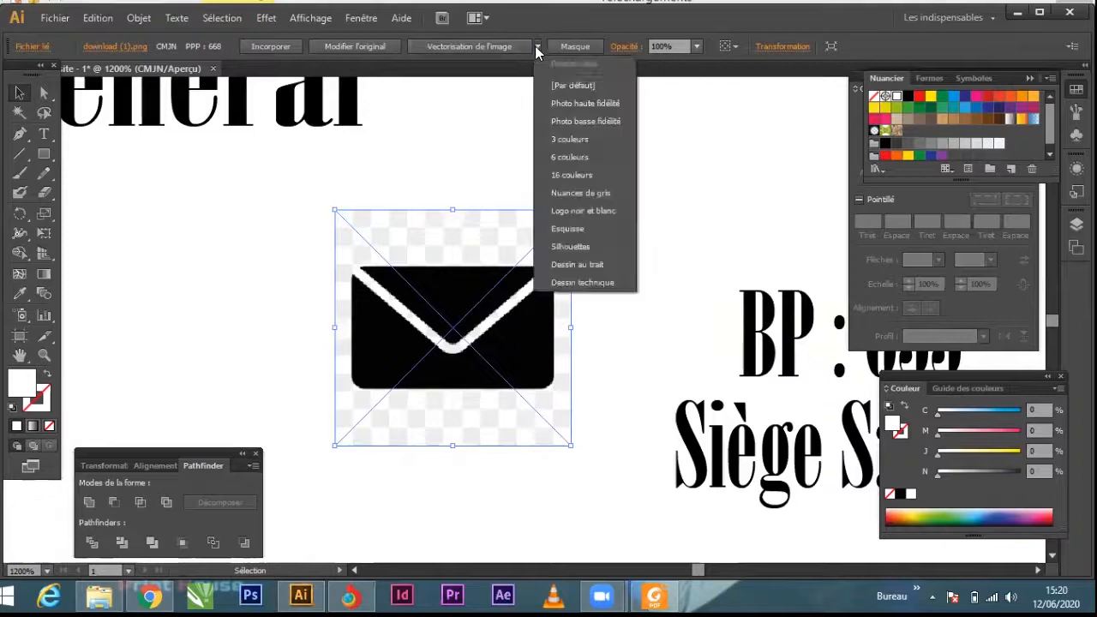
pyautogui.click(553, 104)
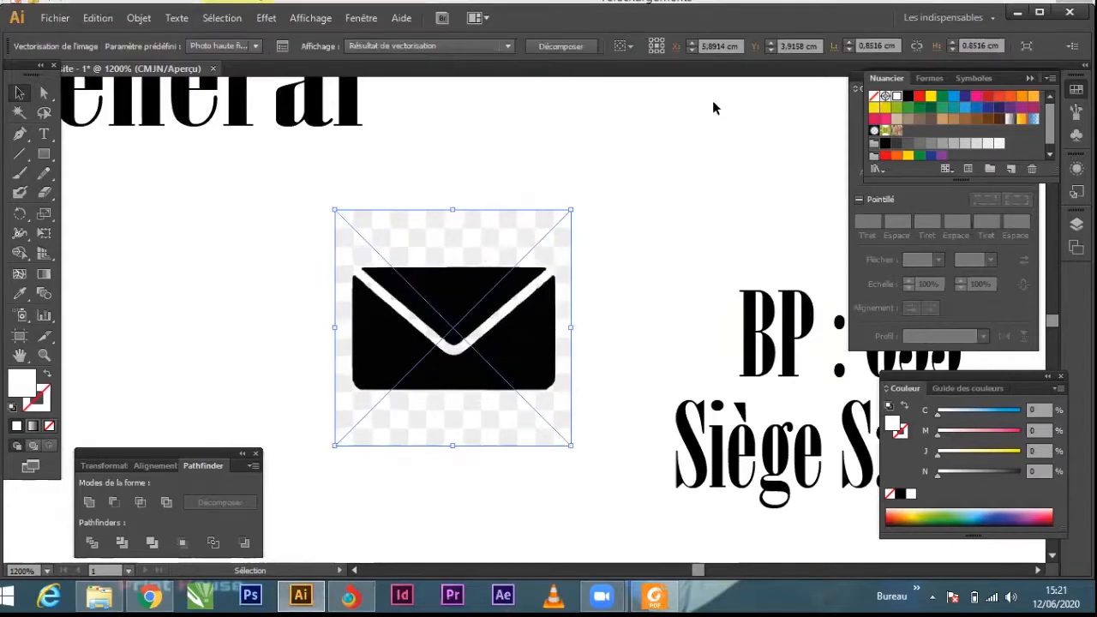
# Step: Expand the traced envelope image into paths and ungroup them
pyautogui.click(560, 46)
pyautogui.rightClick(493, 228)
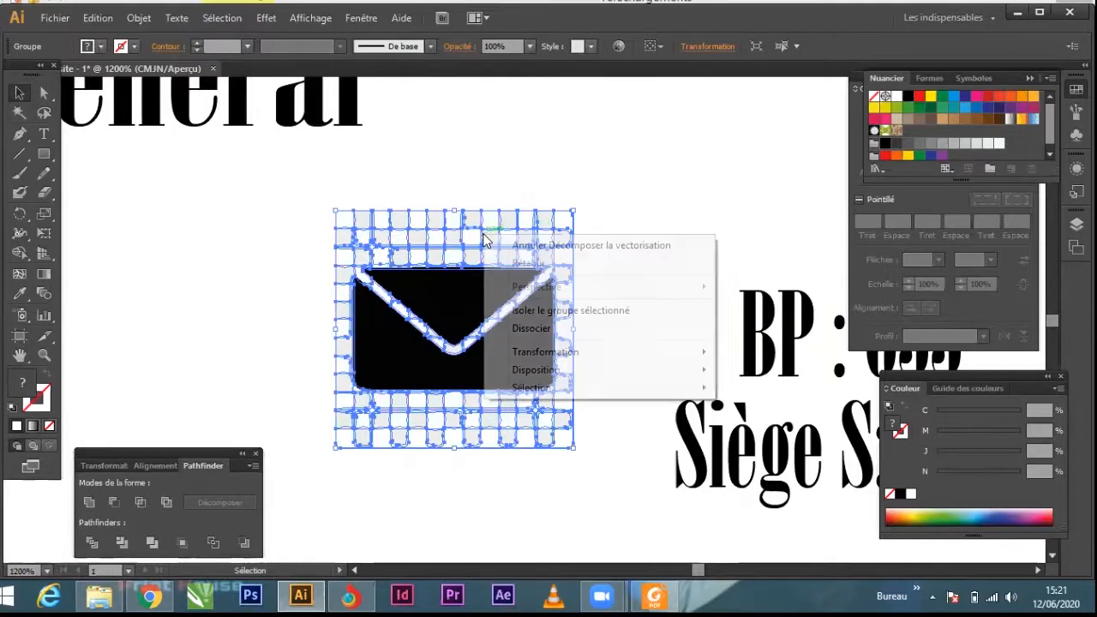
pyautogui.click(473, 215)
pyautogui.click(476, 215)
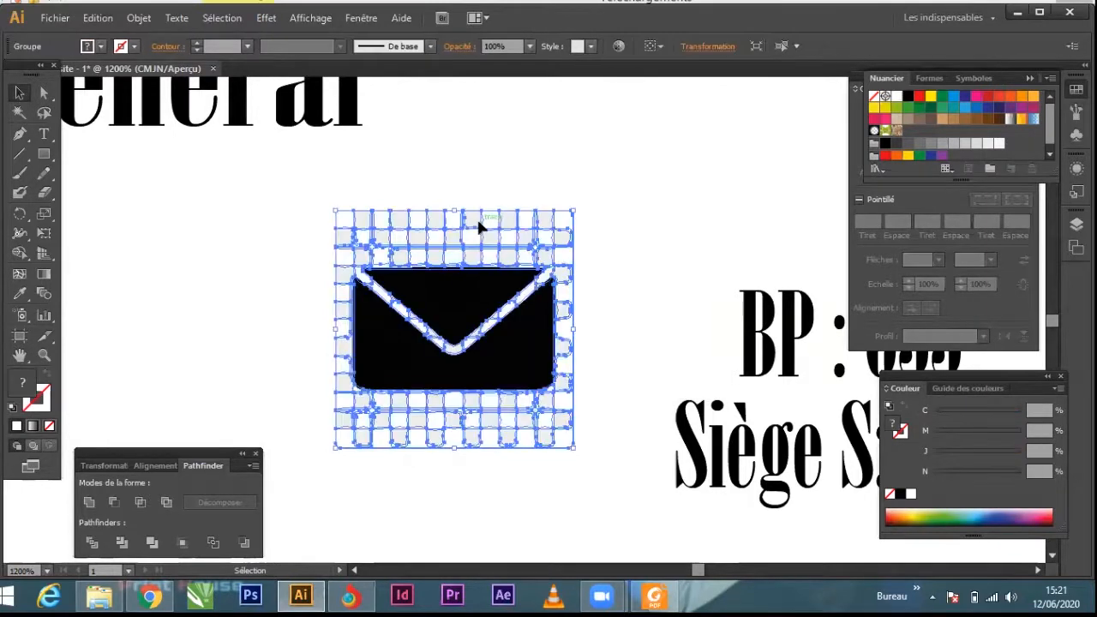
pyautogui.rightClick(476, 217)
pyautogui.click(541, 318)
# Step: Select the light checkered background pieces around the envelope with the Magic Wand and delete them
pyautogui.click(632, 189)
pyautogui.click(509, 220)
pyautogui.moveTo(314, 196)
pyautogui.mouseDown()
pyautogui.moveTo(520, 229)
pyautogui.moveTo(607, 255)
pyautogui.moveTo(610, 268)
pyautogui.mouseUp()
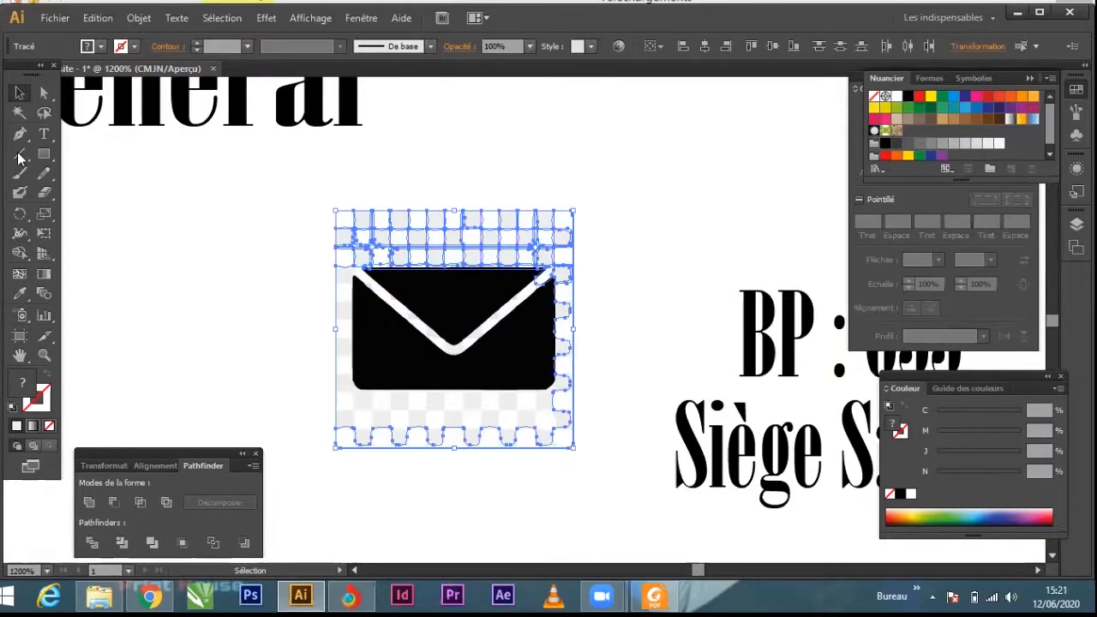
pyautogui.click(21, 113)
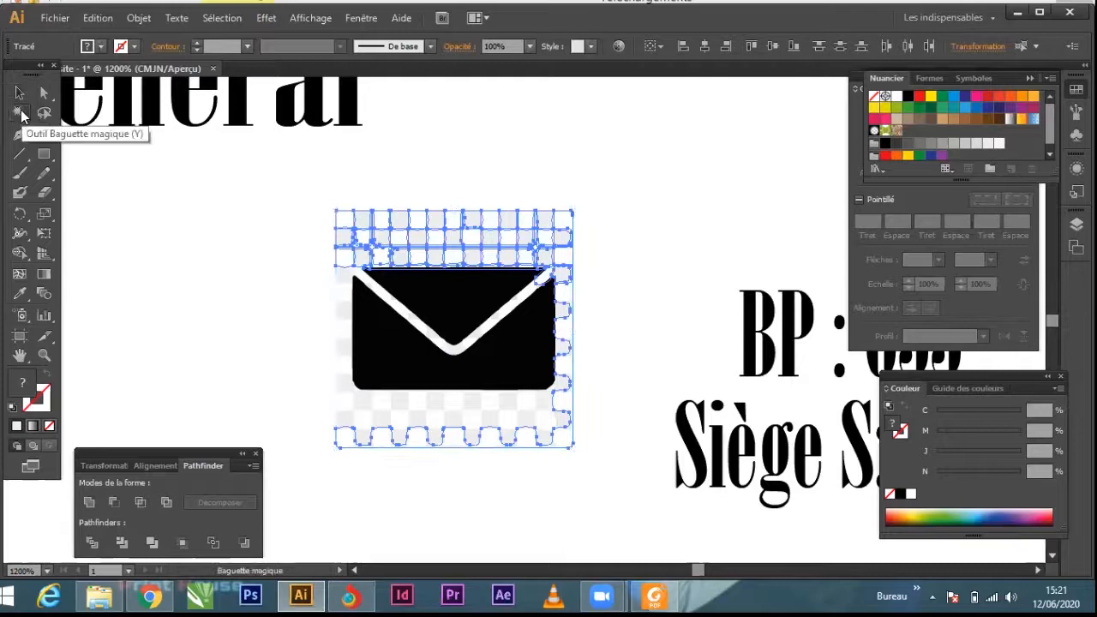
pyautogui.click(399, 237)
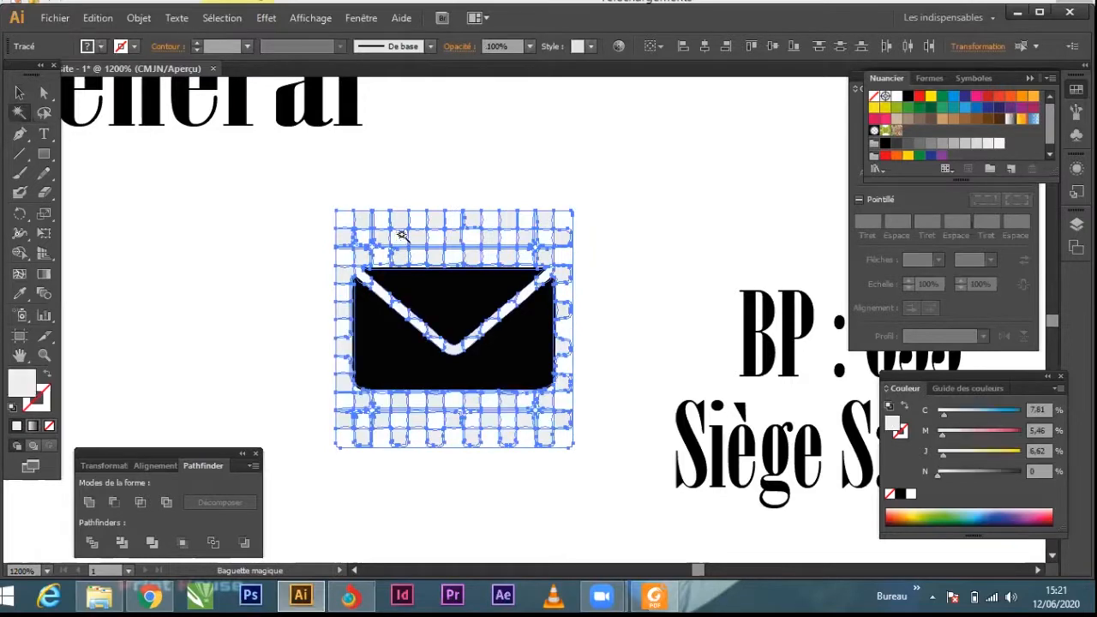
pyautogui.press('Delete')
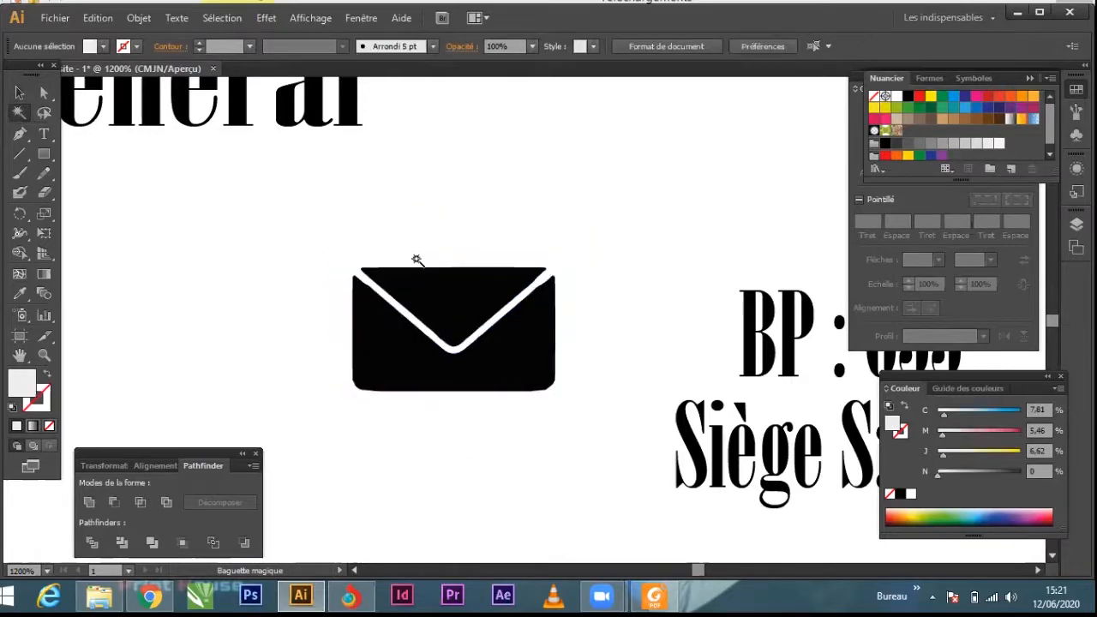
# Step: Select all the remaining black envelope pieces and group them into one object
pyautogui.click(20, 93)
pyautogui.click(514, 377)
pyautogui.moveTo(585, 444); pyautogui.dragTo(328, 221)
pyautogui.rightClick(430, 278)
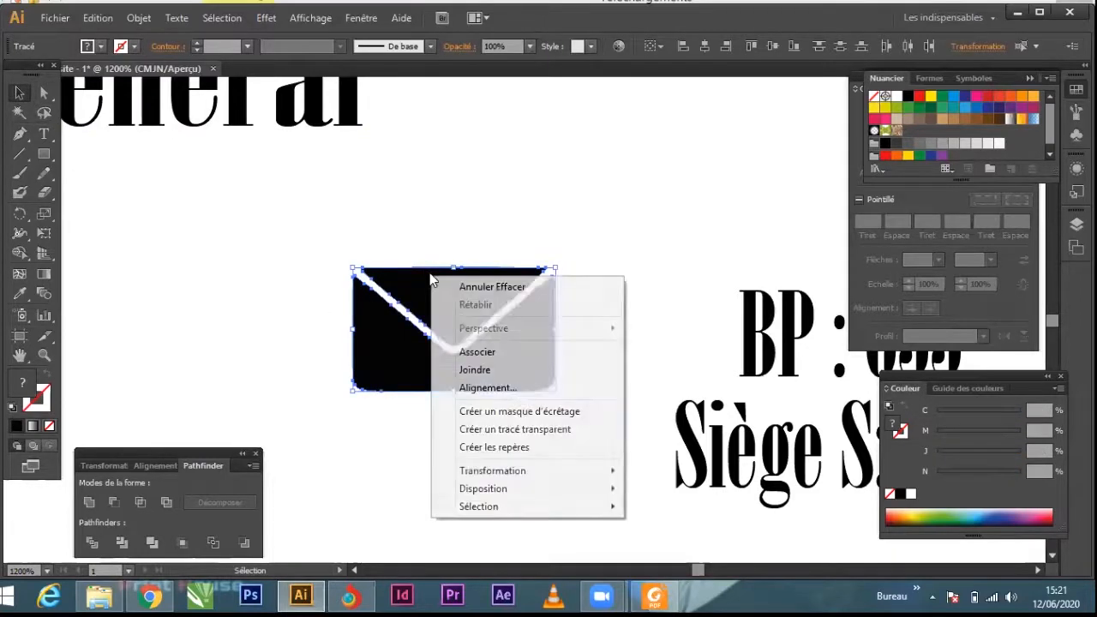
pyautogui.click(502, 353)
pyautogui.click(497, 246)
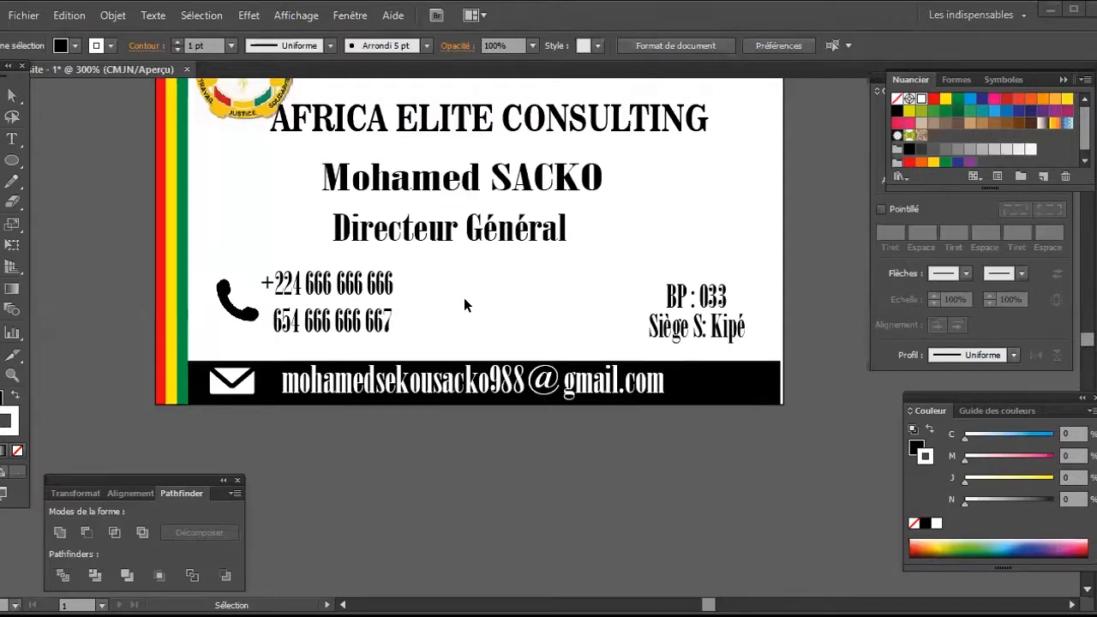
pyautogui.click(248, 380)
pyautogui.click(258, 407)
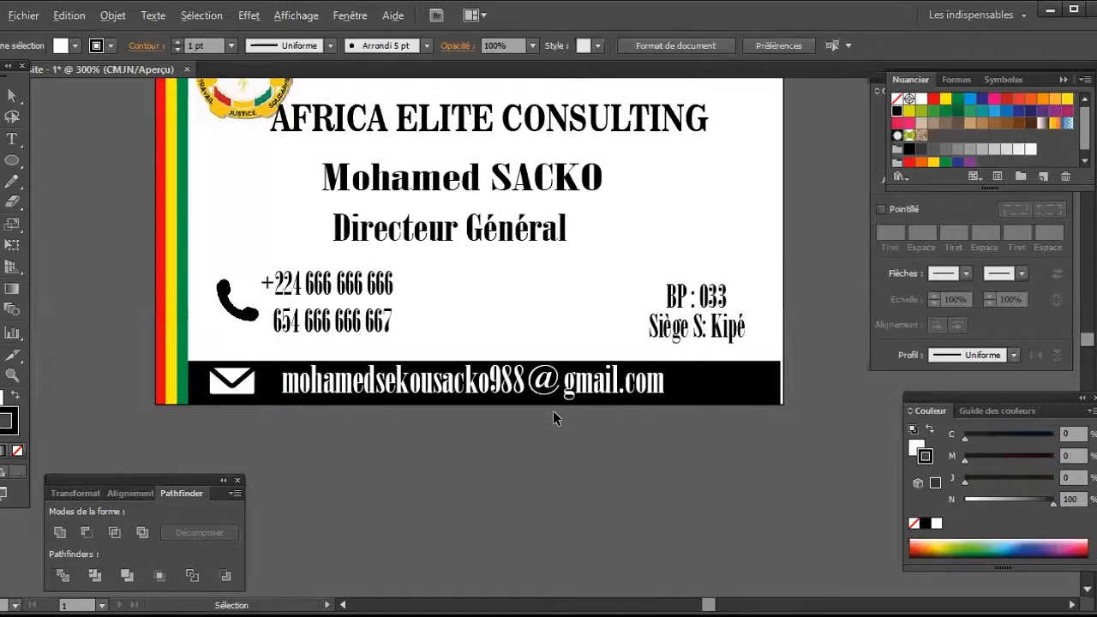
# Step: Place the location-pin image th.jpg on the card, shrink it and move it beside the BP and Siège address lines
pyautogui.scroll(2, 560, 419)
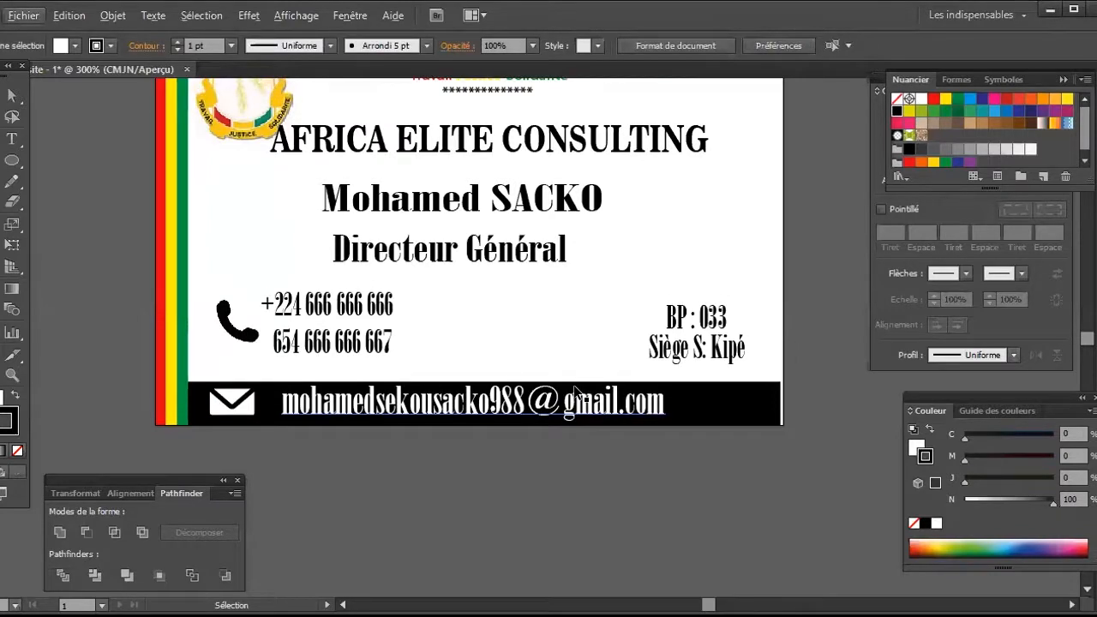
pyautogui.scroll(4, 574, 392)
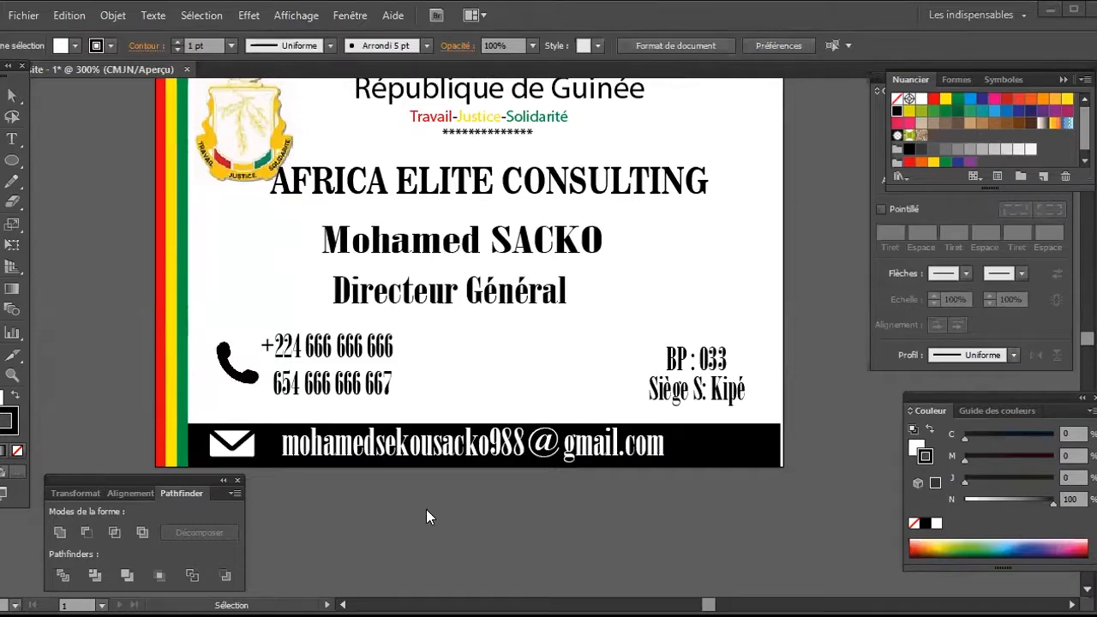
pyautogui.moveTo(426, 509); pyautogui.dragTo(606, 365)
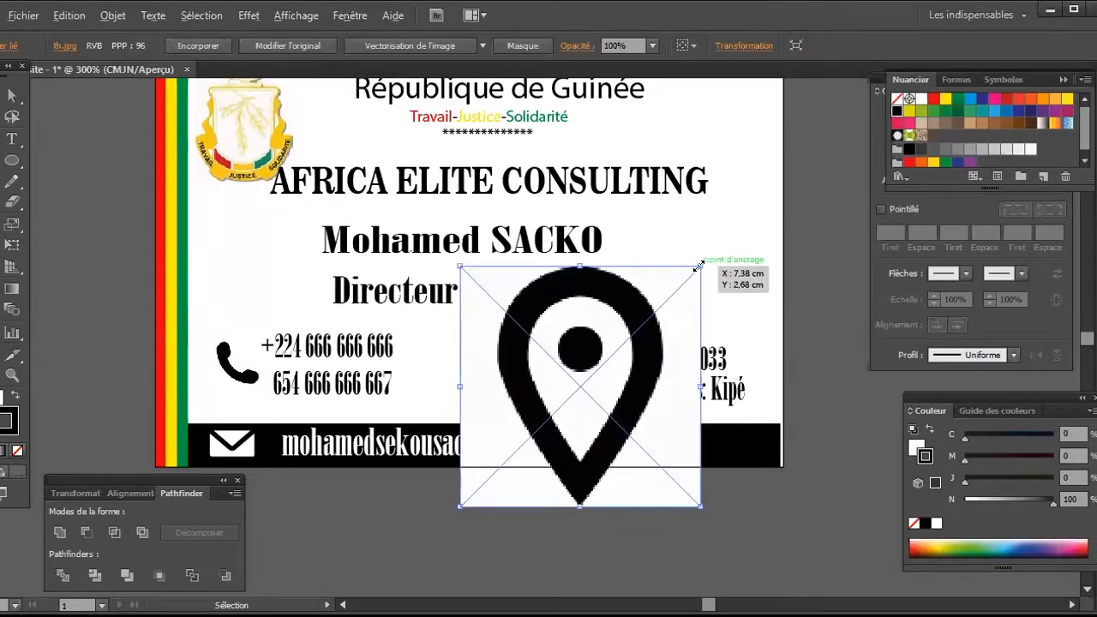
pyautogui.moveTo(699, 266); pyautogui.dragTo(643, 354)
pyautogui.moveTo(578, 387); pyautogui.dragTo(613, 382)
# Step: Shrink the location pin further to about the letter height of "Siège S: Kipé" and move it closer to that line
pyautogui.hotkey('ctrl', '+')
pyautogui.hotkey('ctrl', '+')
pyautogui.hotkey('ctrl', '+')
pyautogui.hotkey('ctrl', '+')
pyautogui.hotkey('ctrl', '+')
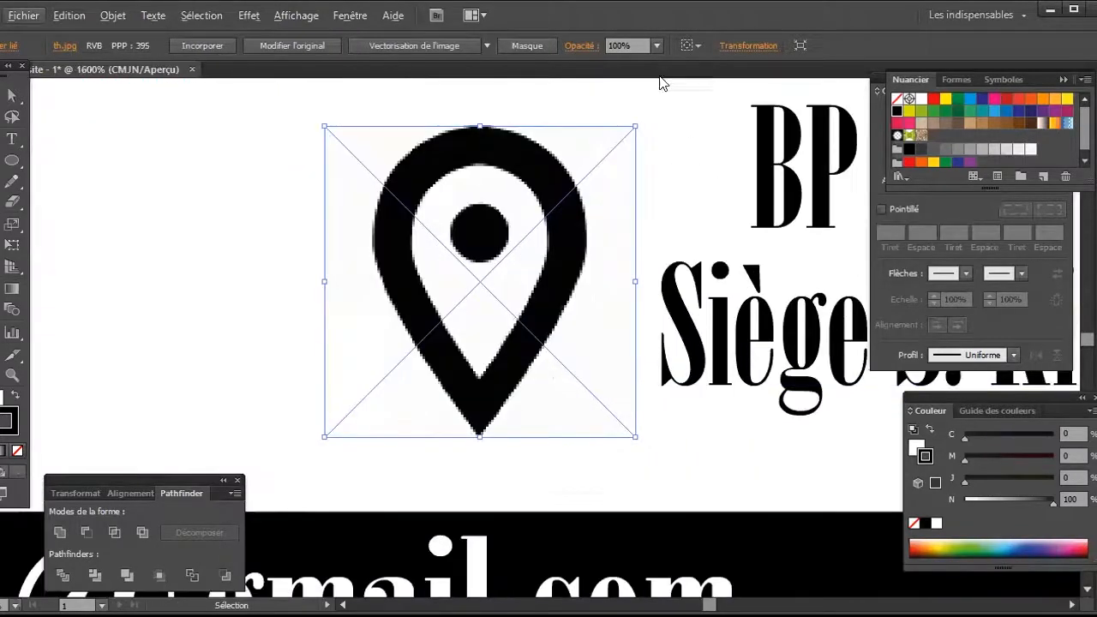
pyautogui.moveTo(635, 126); pyautogui.dragTo(547, 216)
pyautogui.moveTo(505, 293); pyautogui.dragTo(572, 335)
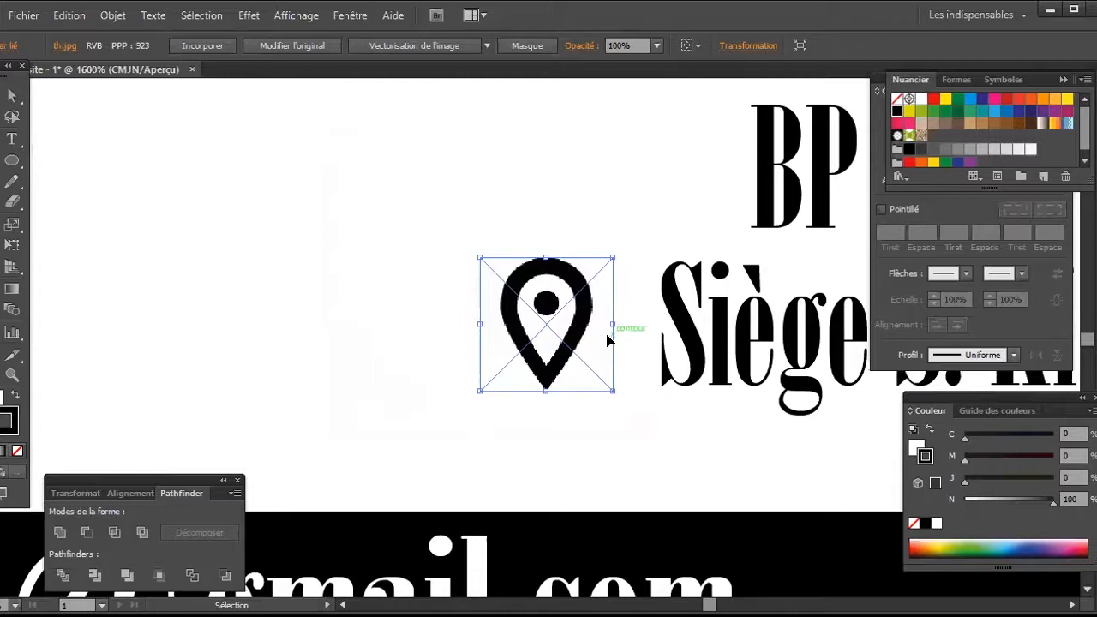
# Step: Vectorise the location-pin image, expand the tracing into paths and ungroup them
pyautogui.click(450, 44)
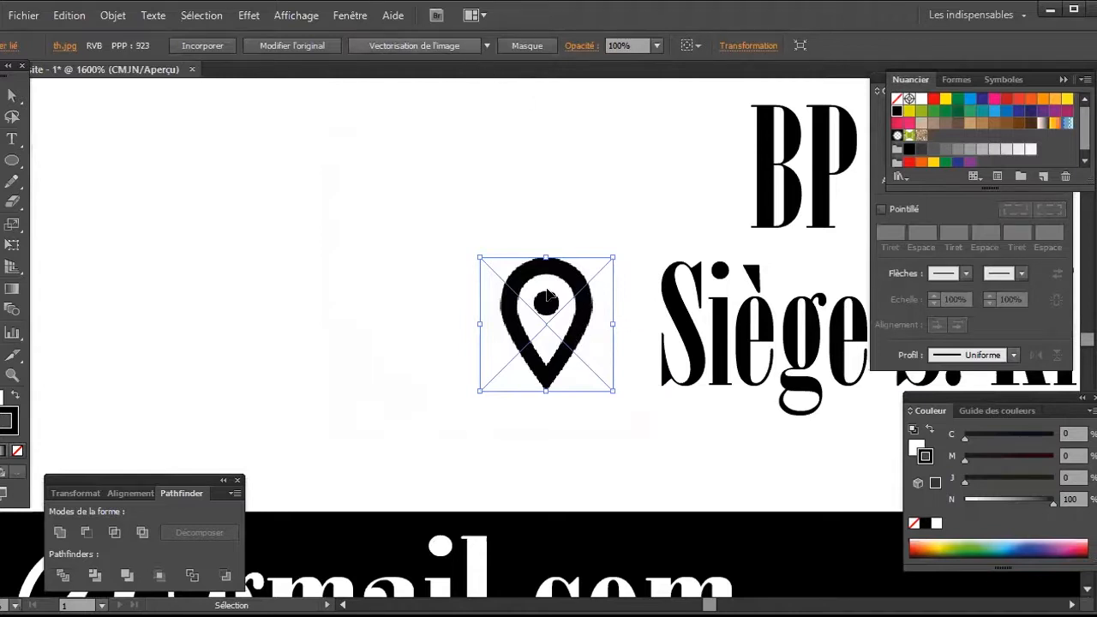
pyautogui.click(569, 45)
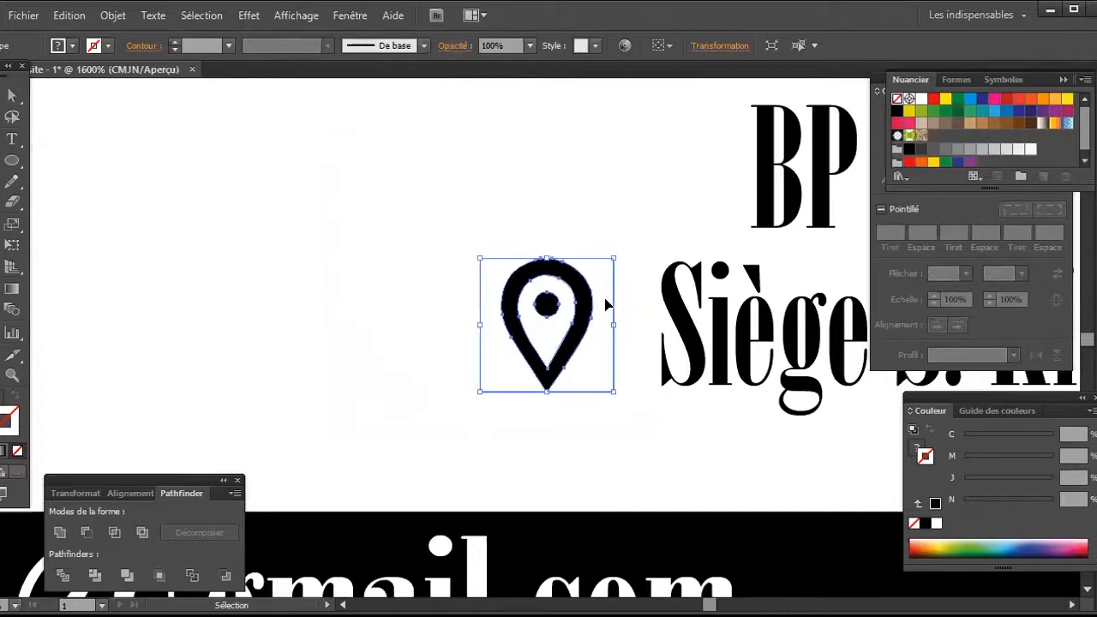
pyautogui.rightClick(537, 297)
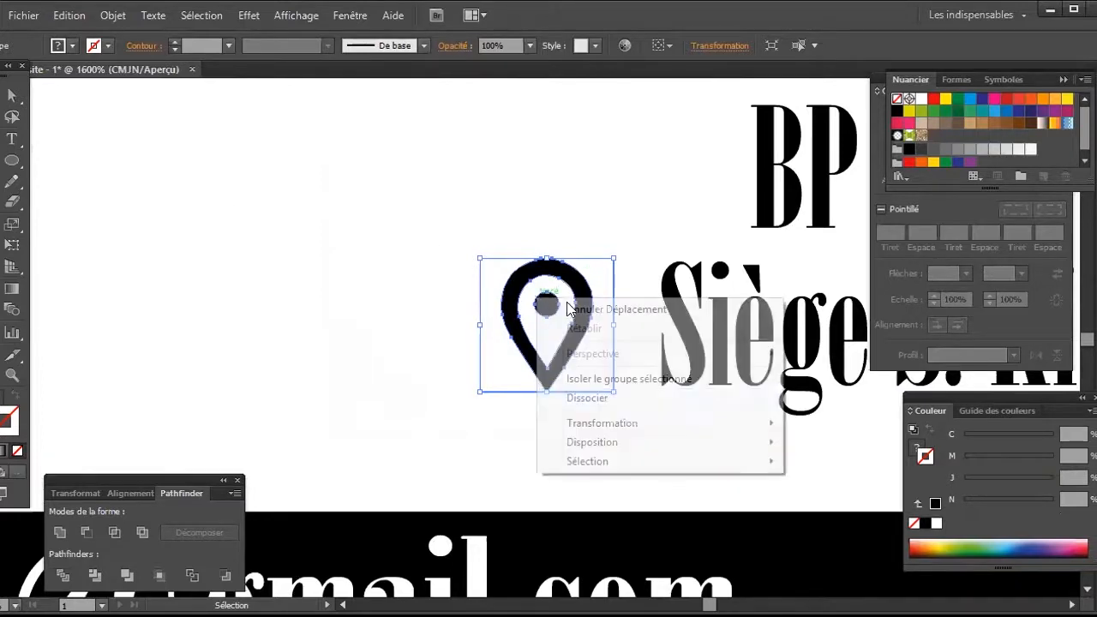
pyautogui.click(604, 404)
# Step: Select the white background around the location pin with the Magic Wand and delete it
pyautogui.press('y')
pyautogui.click(591, 365)
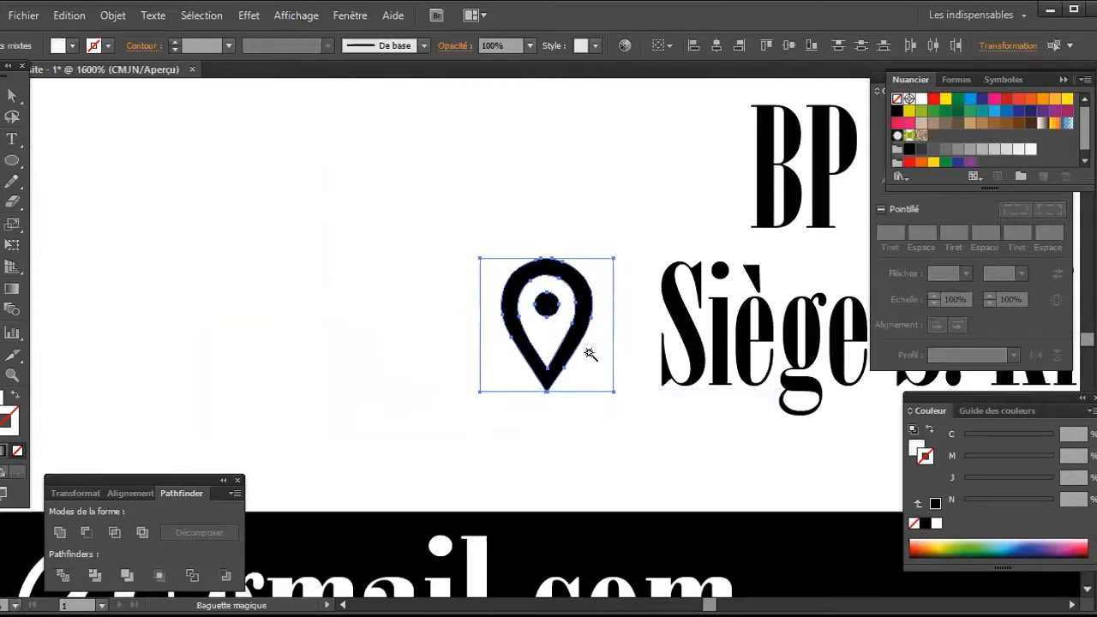
pyautogui.click(590, 354)
# Step: Select all the black location-pin pieces and group them into one object
pyautogui.press('v')
pyautogui.moveTo(475, 240); pyautogui.dragTo(603, 442)
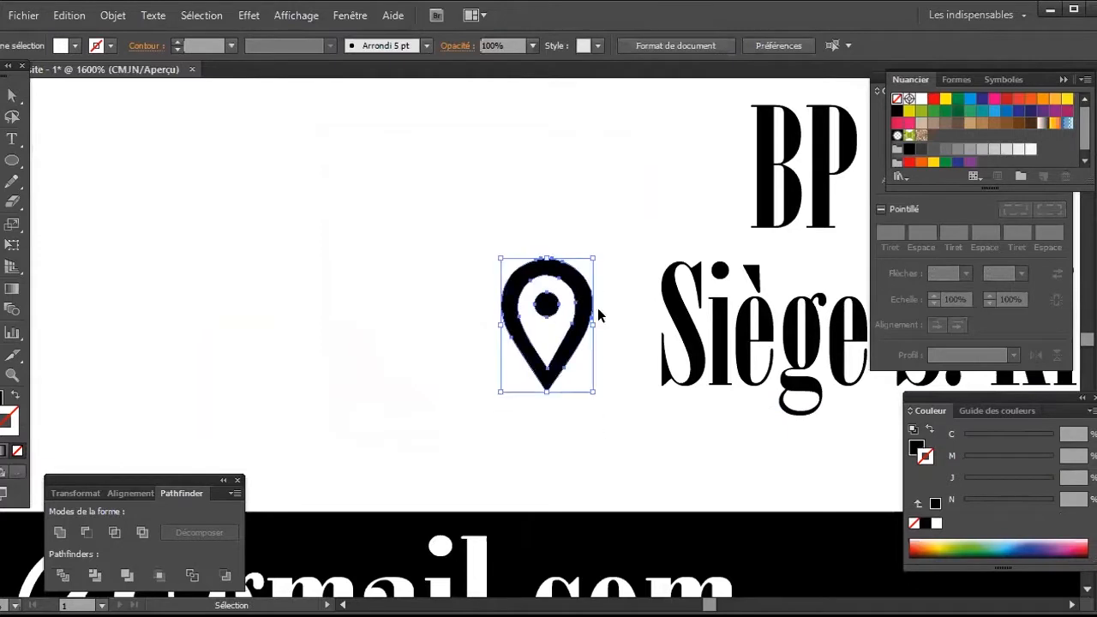
pyautogui.rightClick(582, 300)
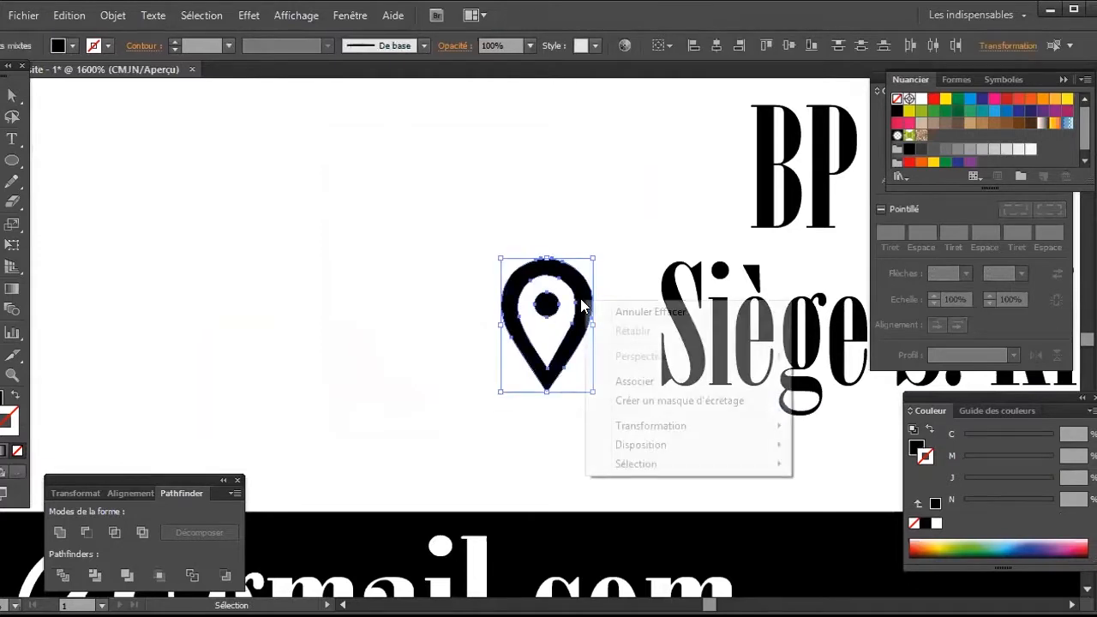
pyautogui.click(610, 381)
# Step: Move the grouped location pin directly in front of the "Siège S: Kipé" line and deselect it
pyautogui.moveTo(588, 309); pyautogui.dragTo(618, 314)
pyautogui.scroll(-5, 608, 218)
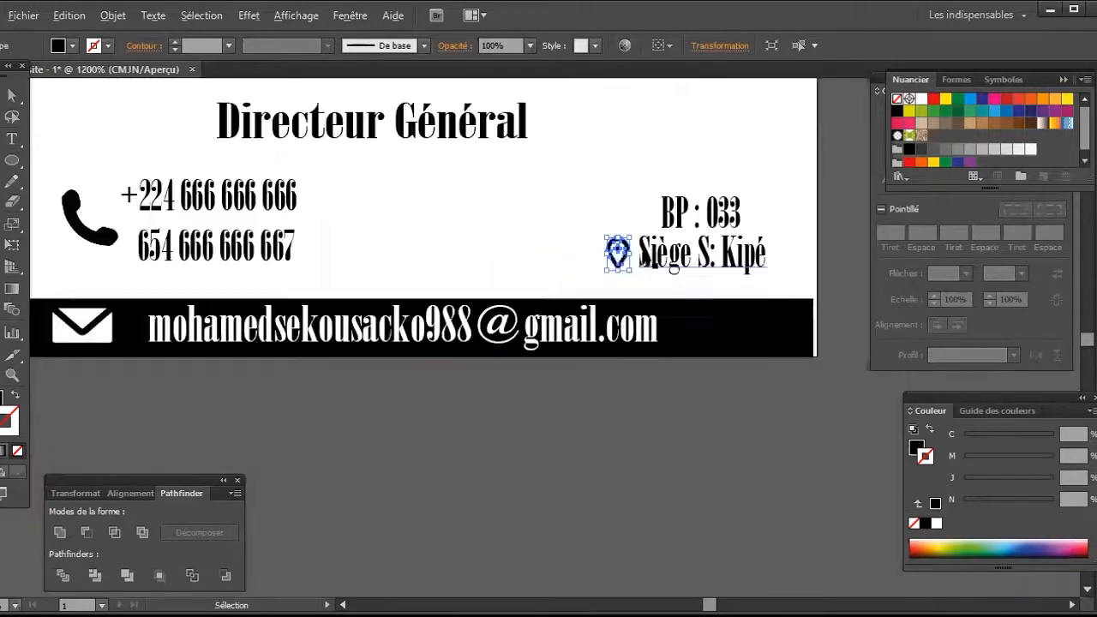
pyautogui.scroll(-2, 641, 254)
pyautogui.scroll(-1, 656, 316)
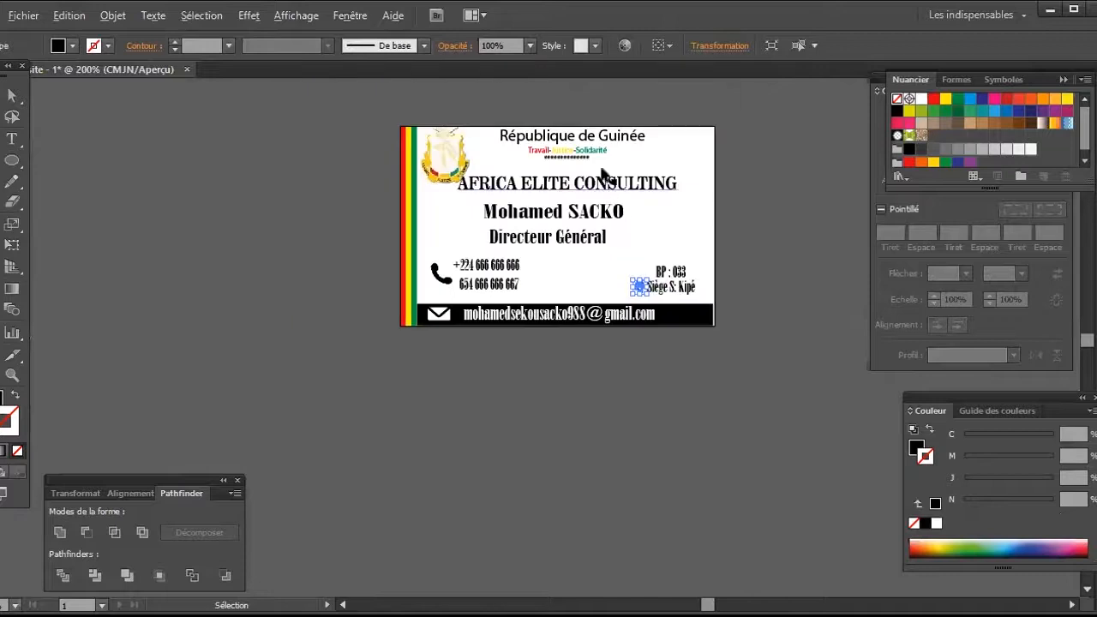
pyautogui.scroll(1, 608, 188)
pyautogui.press('alt')
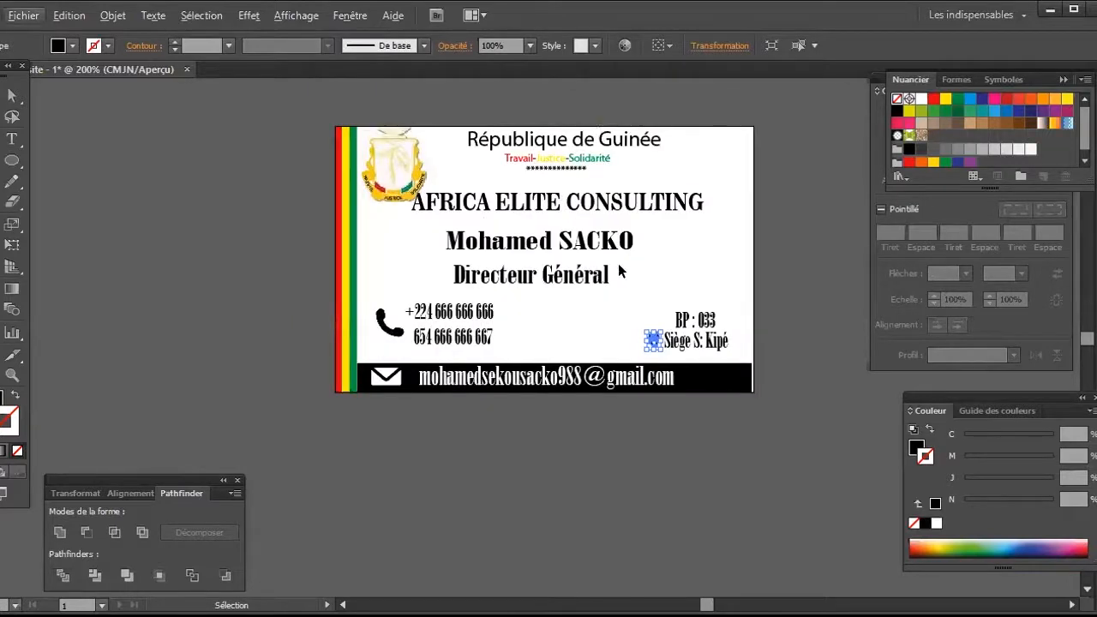
pyautogui.click(748, 226)
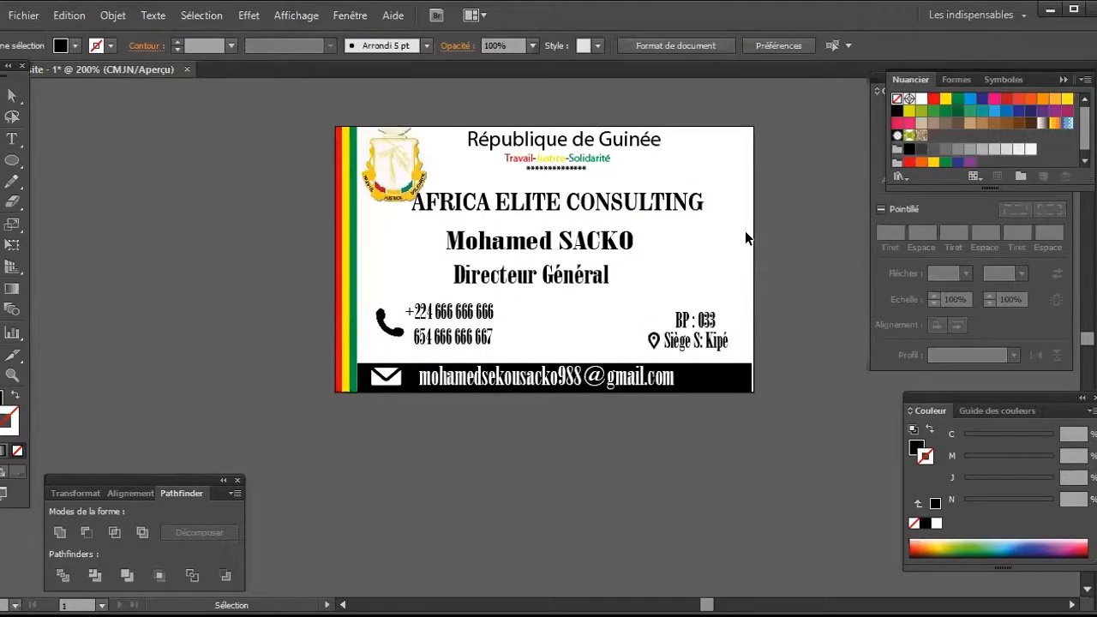
# Step: Colour both the stroke and the fill of the "AFRICA ELITE CONSULTING" heading with Bleu CMJN
pyautogui.click(647, 197)
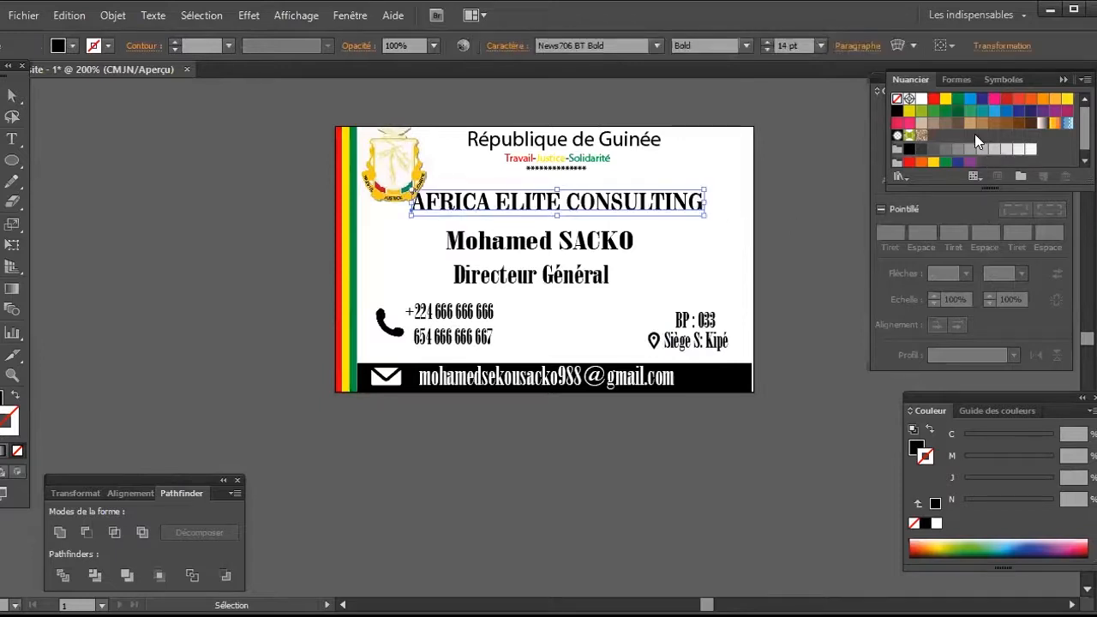
pyautogui.click(981, 102)
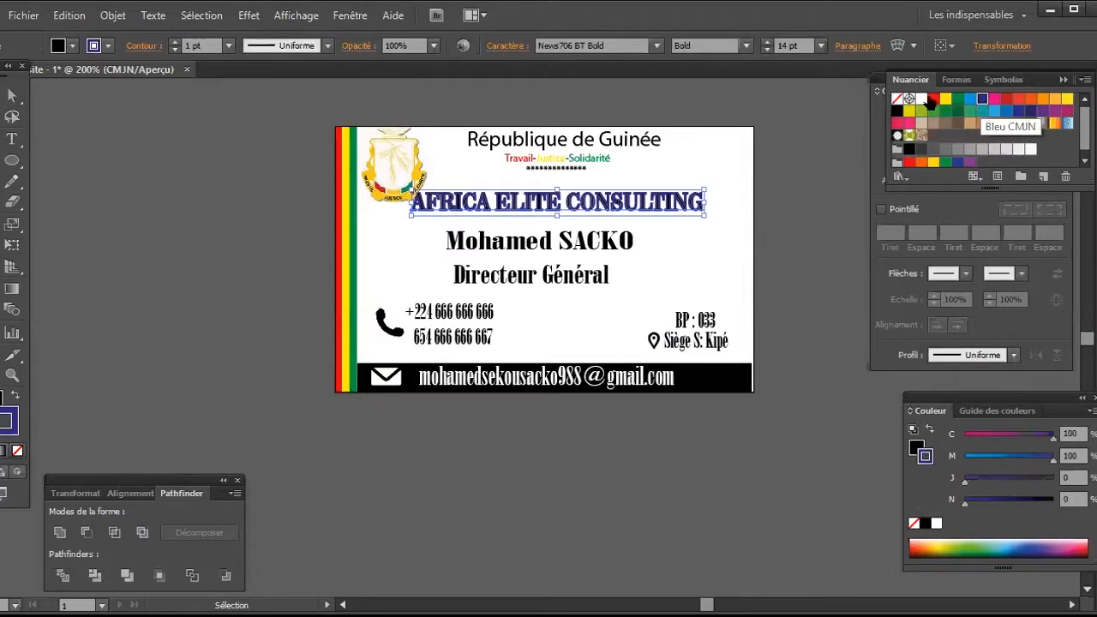
pyautogui.click(2, 403)
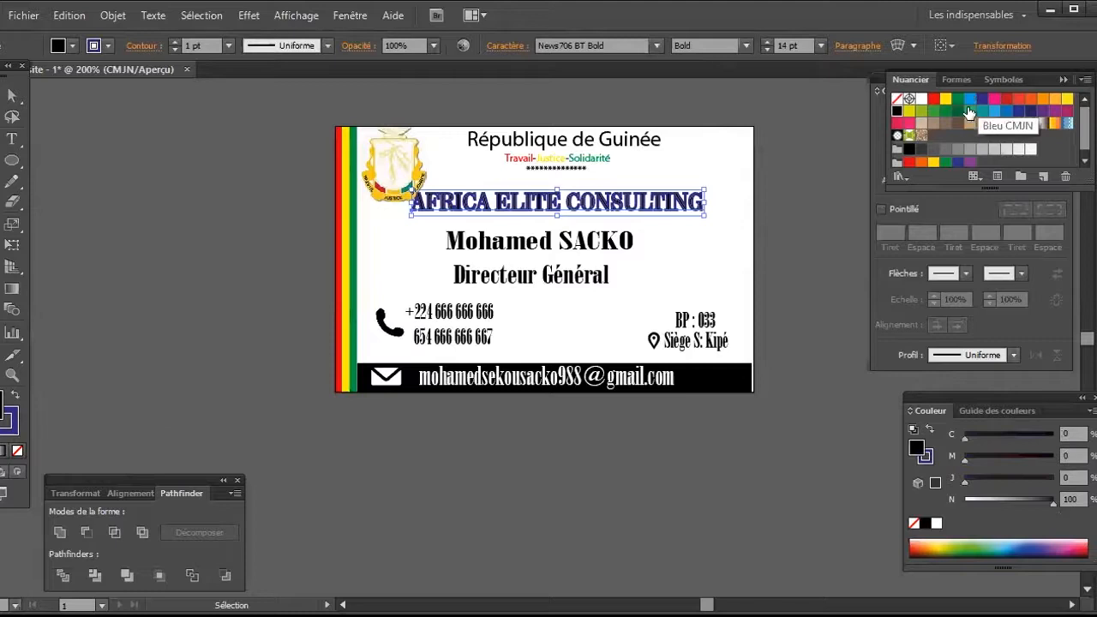
pyautogui.click(981, 100)
pyautogui.click(635, 274)
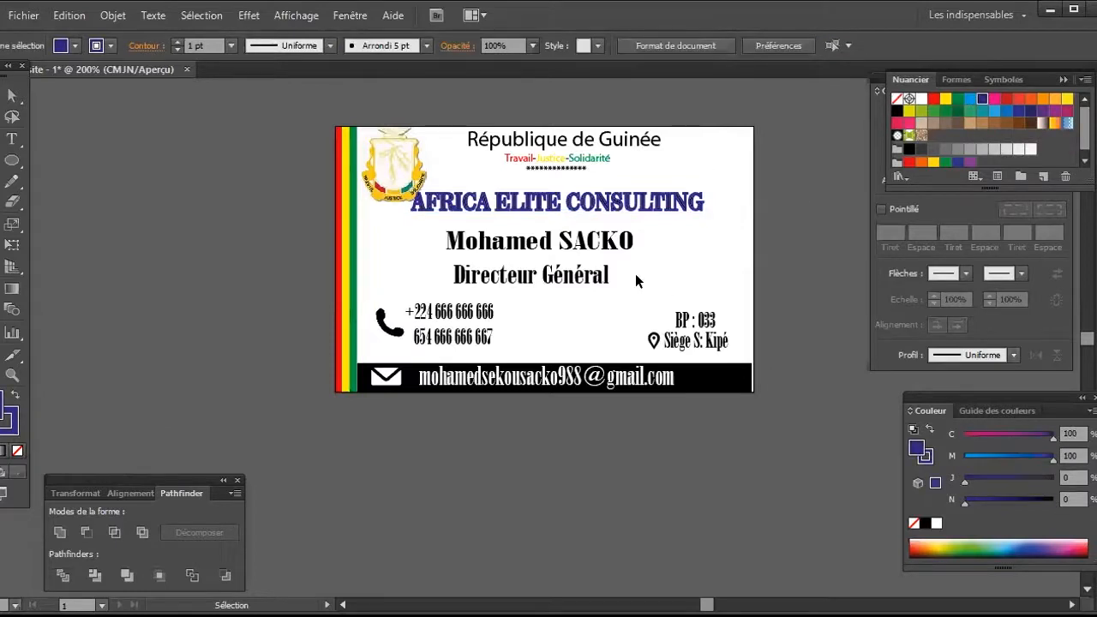